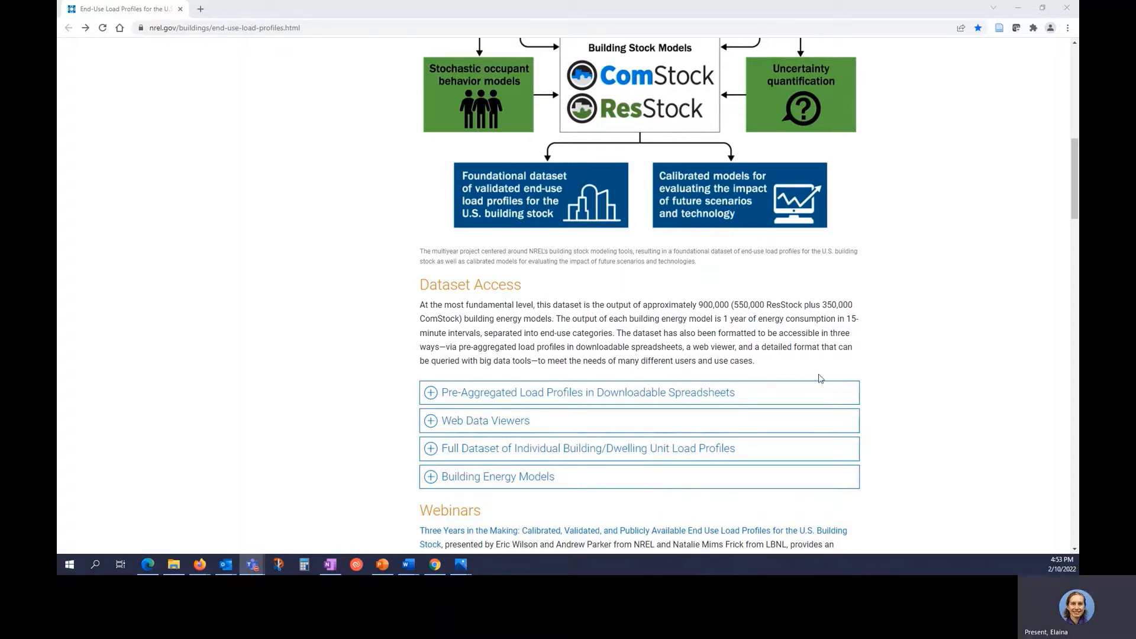
# Expand the pre-aggregated section and open the 'Pre-aggregated load profiles' OEDI page in a new tab.
pyautogui.click(737, 393)
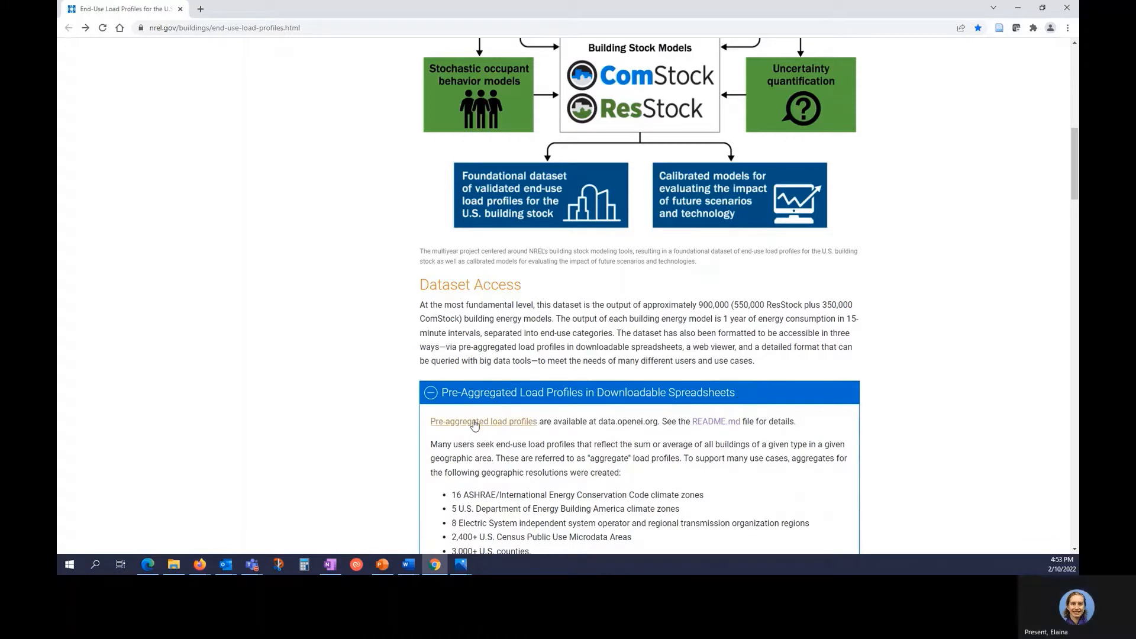
pyautogui.rightClick(473, 421)
pyautogui.click(497, 430)
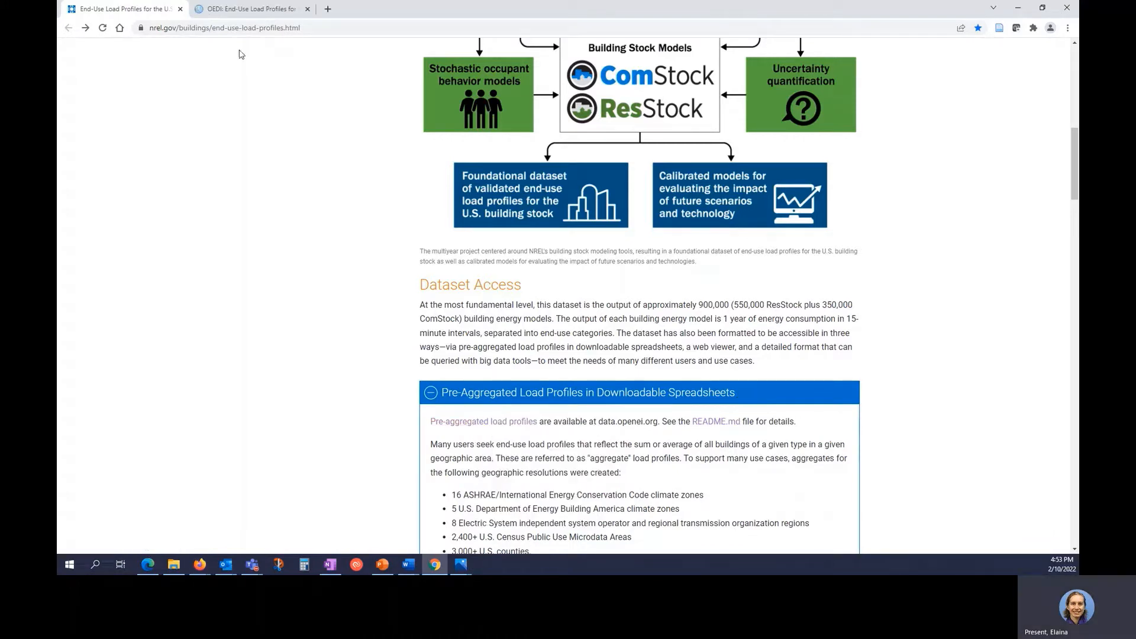
pyautogui.click(251, 9)
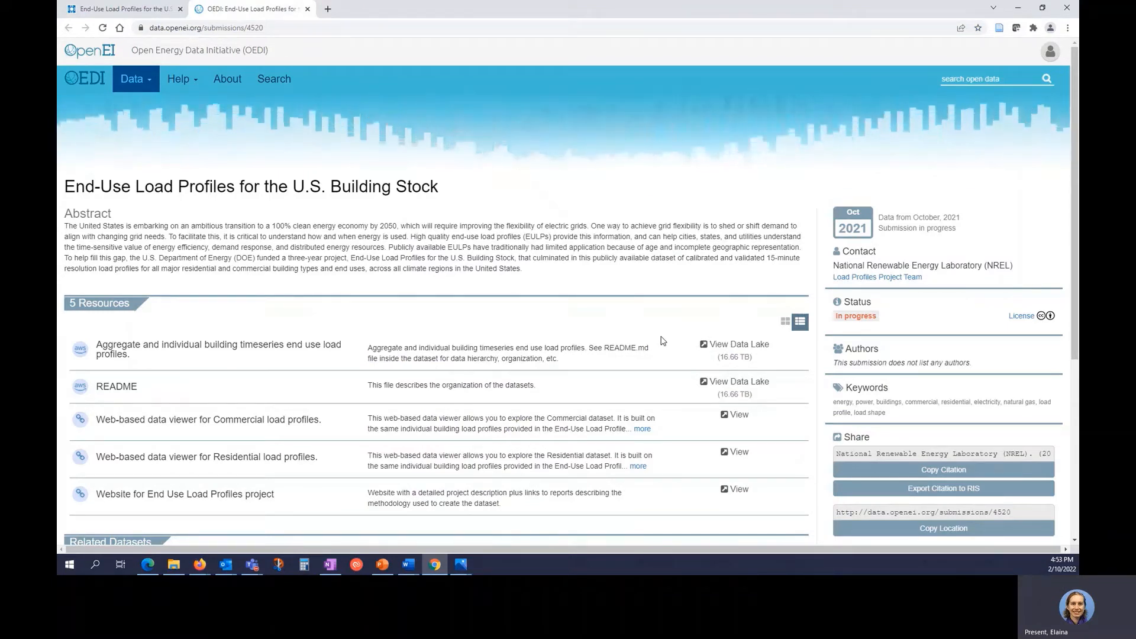
# Save README.md from the end-use-load-profiles data lake into EULP Demo, then open the 2021 folder.
pyautogui.click(759, 350)
pyautogui.click(197, 130)
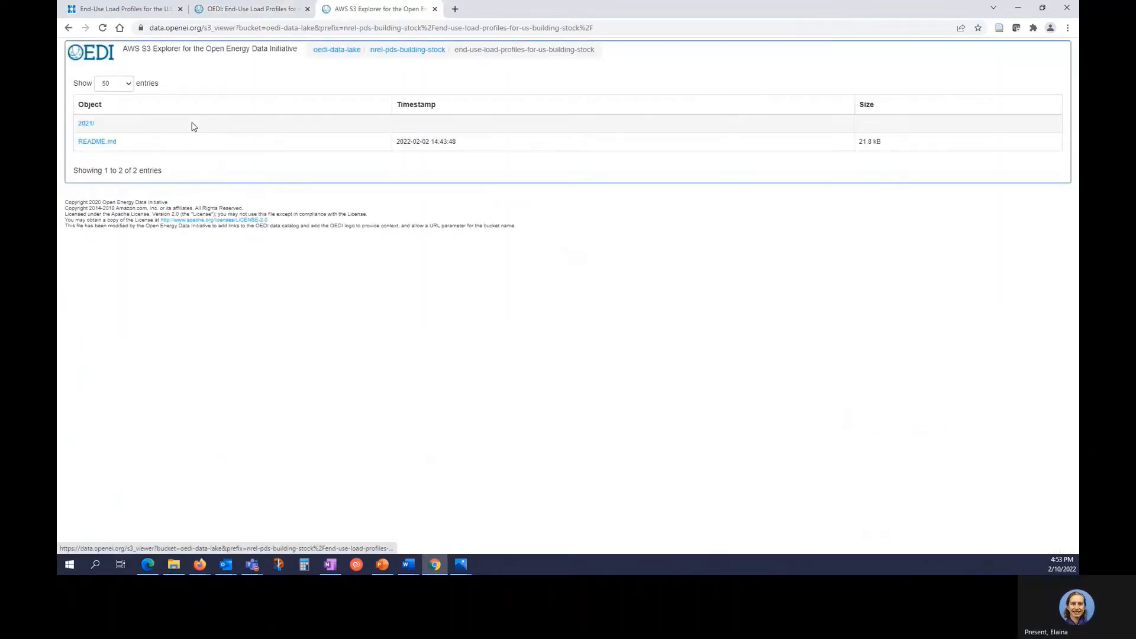
pyautogui.click(97, 142)
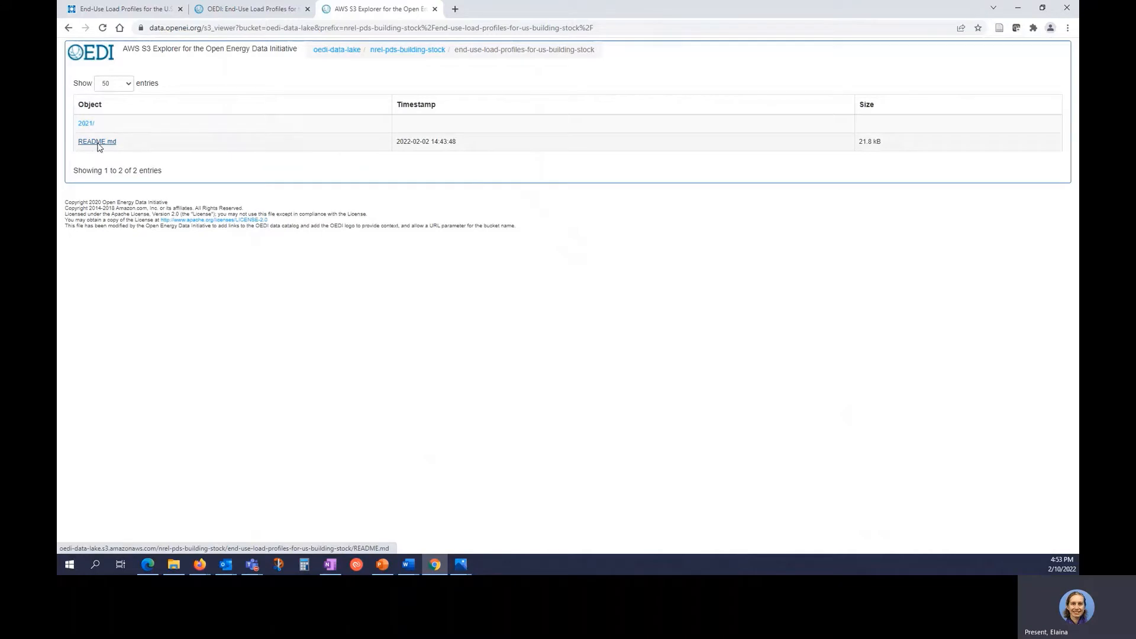
pyautogui.click(476, 269)
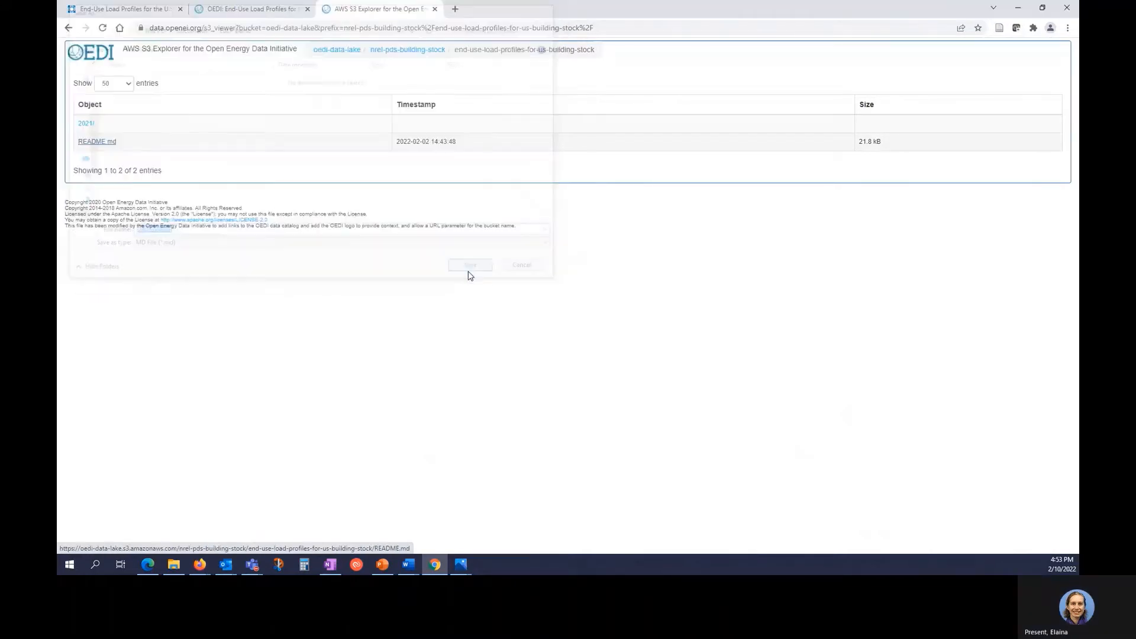
pyautogui.click(83, 124)
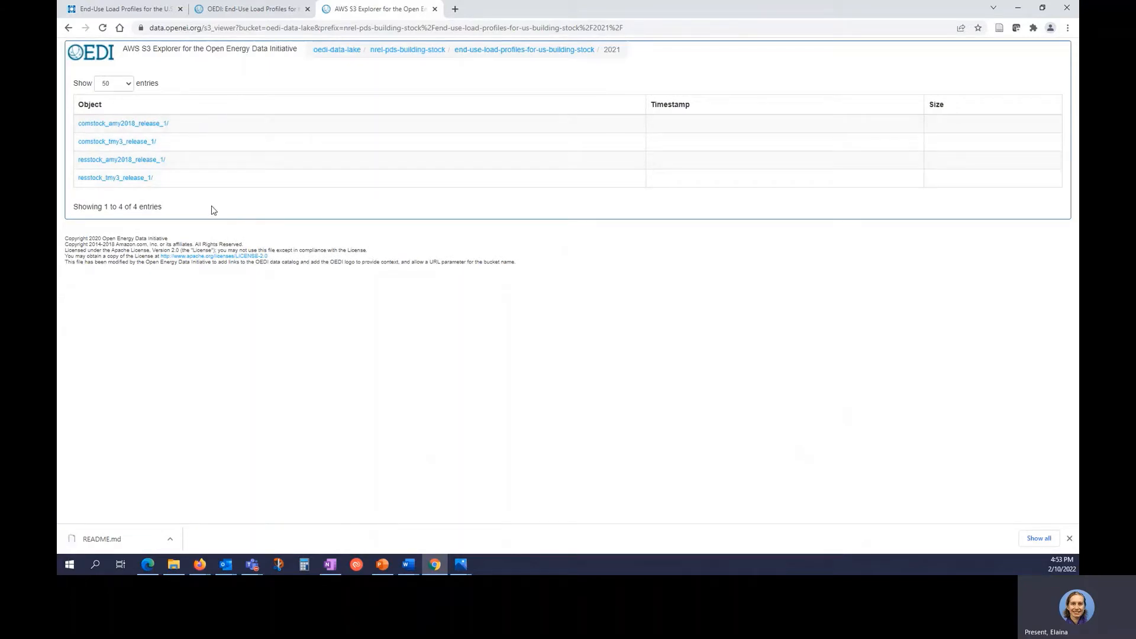
# In resstock_amy2018_release_1, preview citation.txt, then enter the timeseries_aggregates_metadata folder.
pyautogui.click(150, 165)
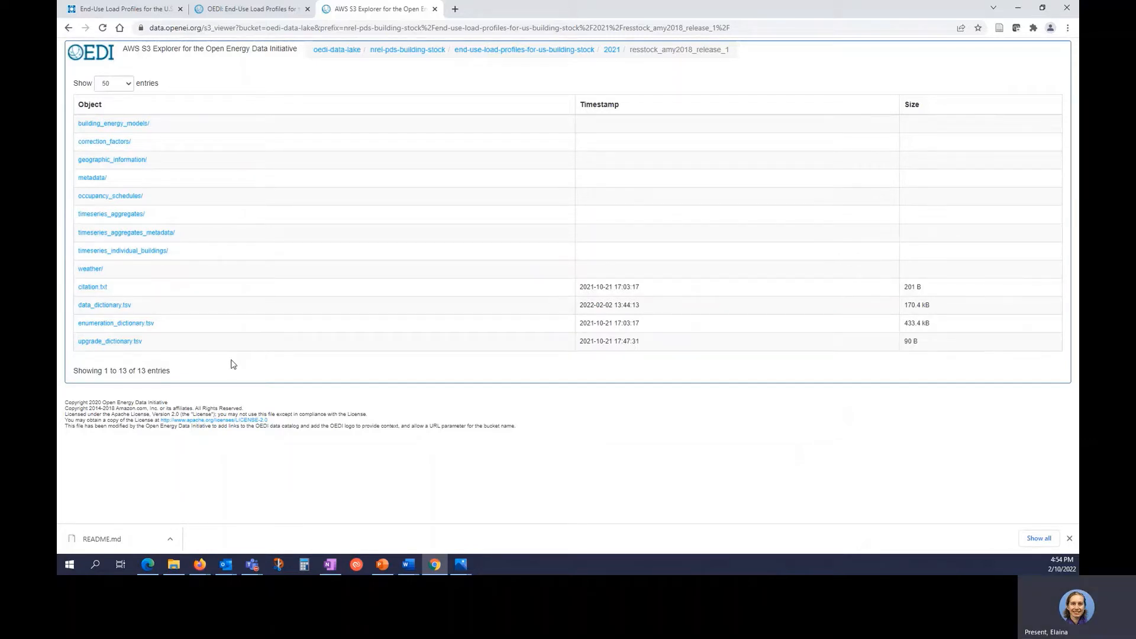
pyautogui.click(92, 287)
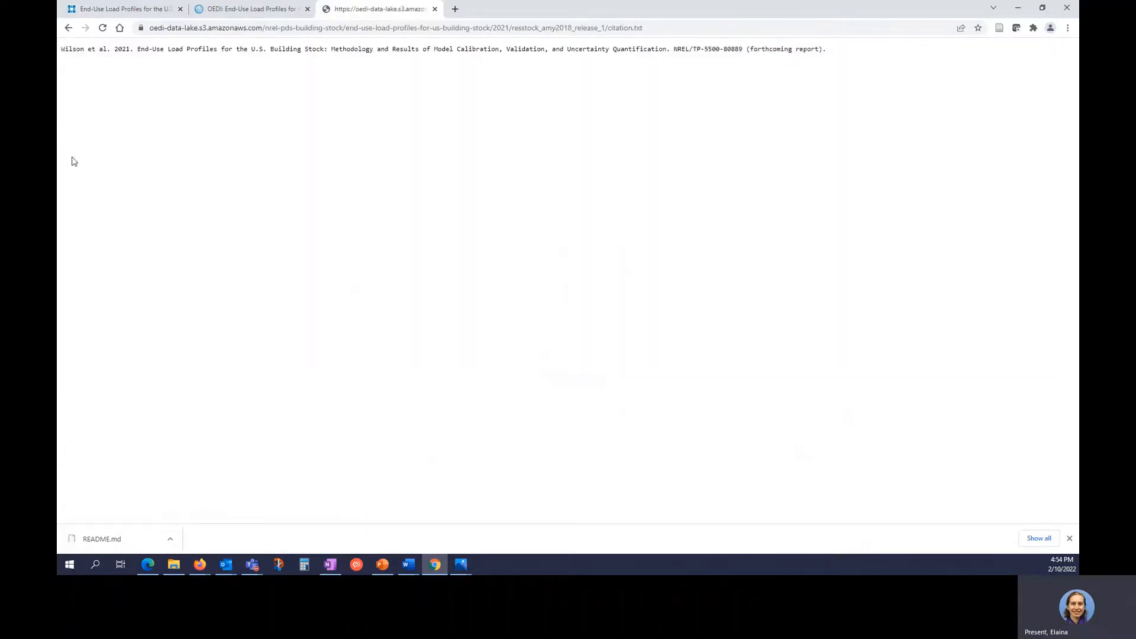
pyautogui.click(69, 28)
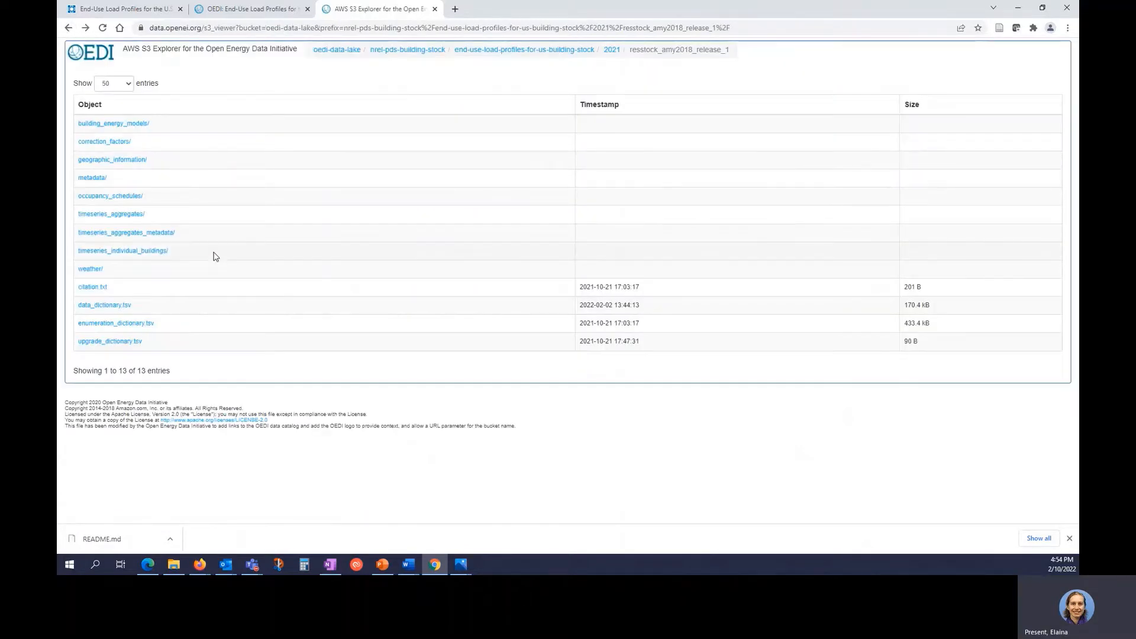
pyautogui.click(131, 233)
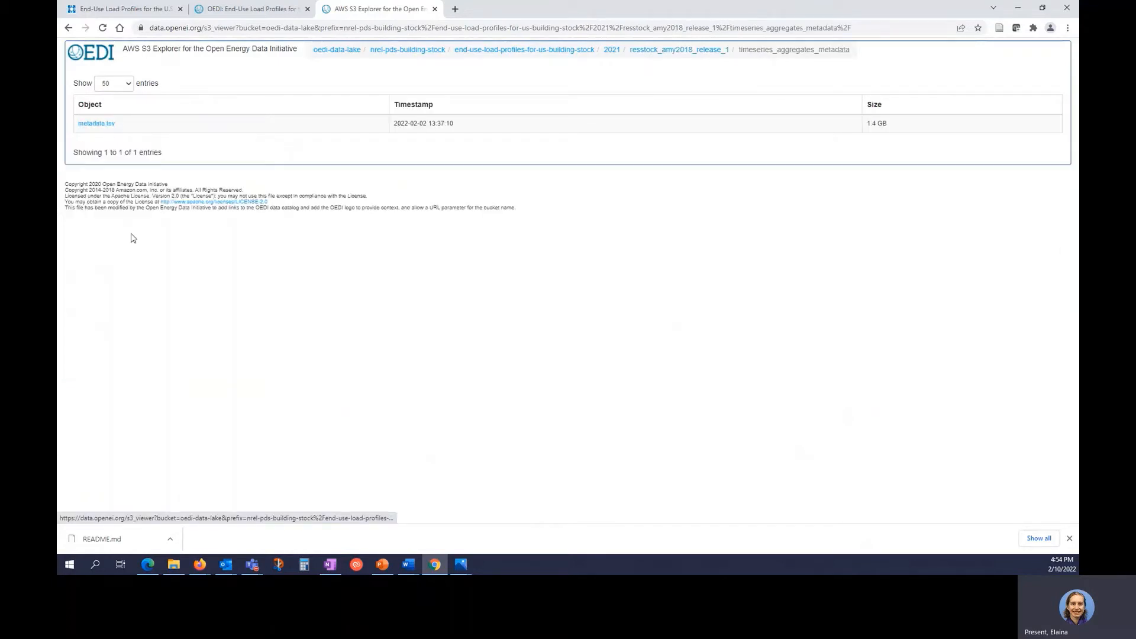
# Save metadata.tsv to the EULP Demo folder.
pyautogui.click(96, 125)
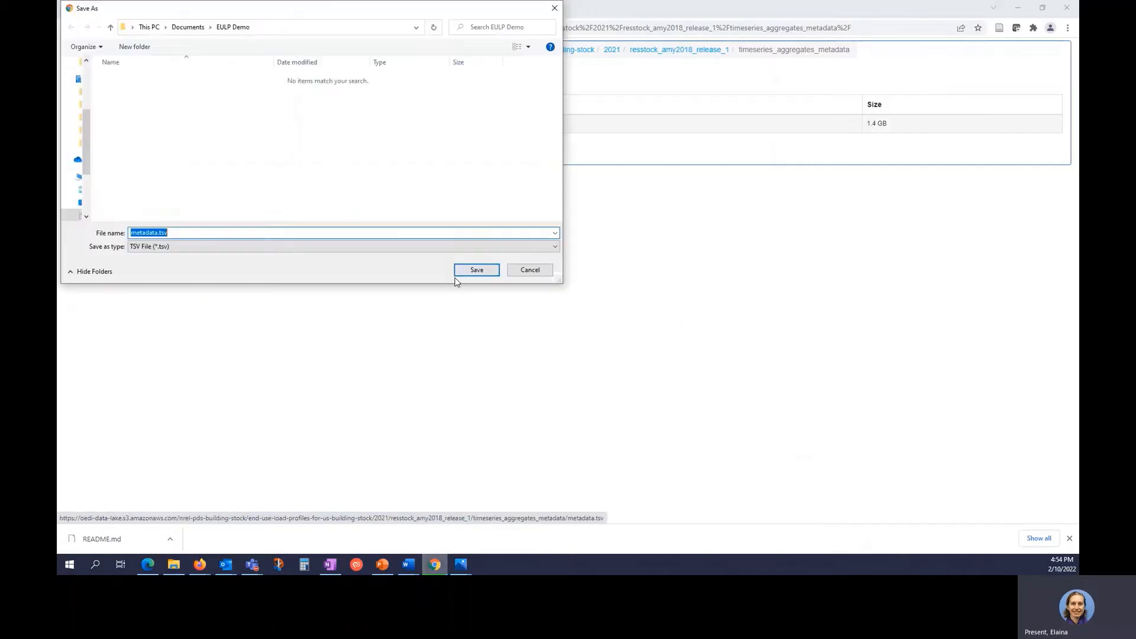
pyautogui.click(464, 272)
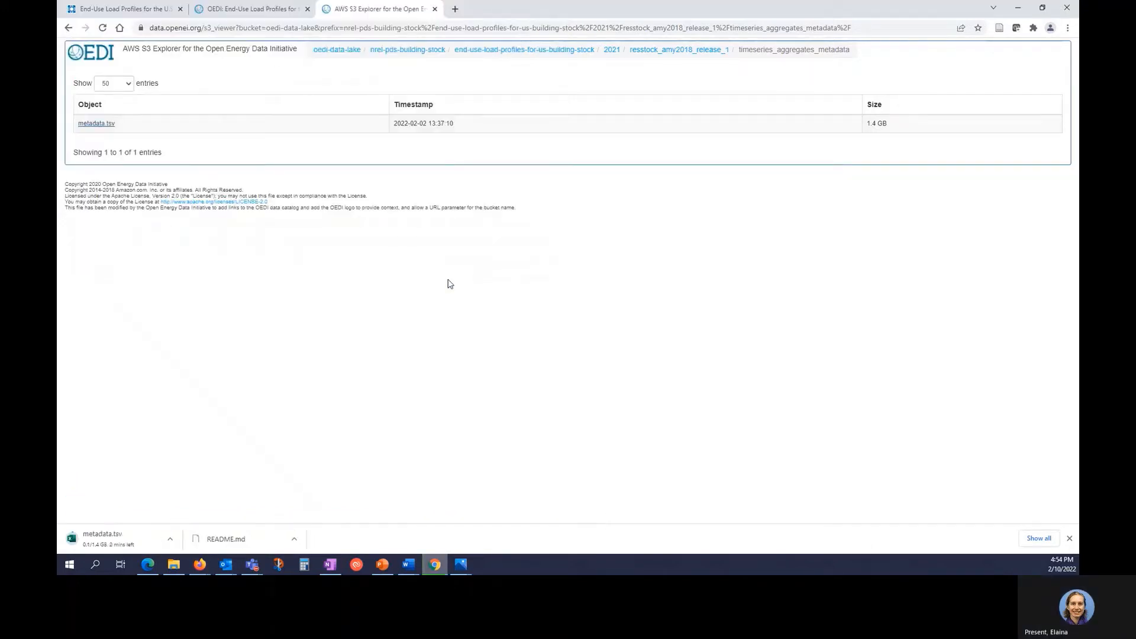
pyautogui.click(69, 28)
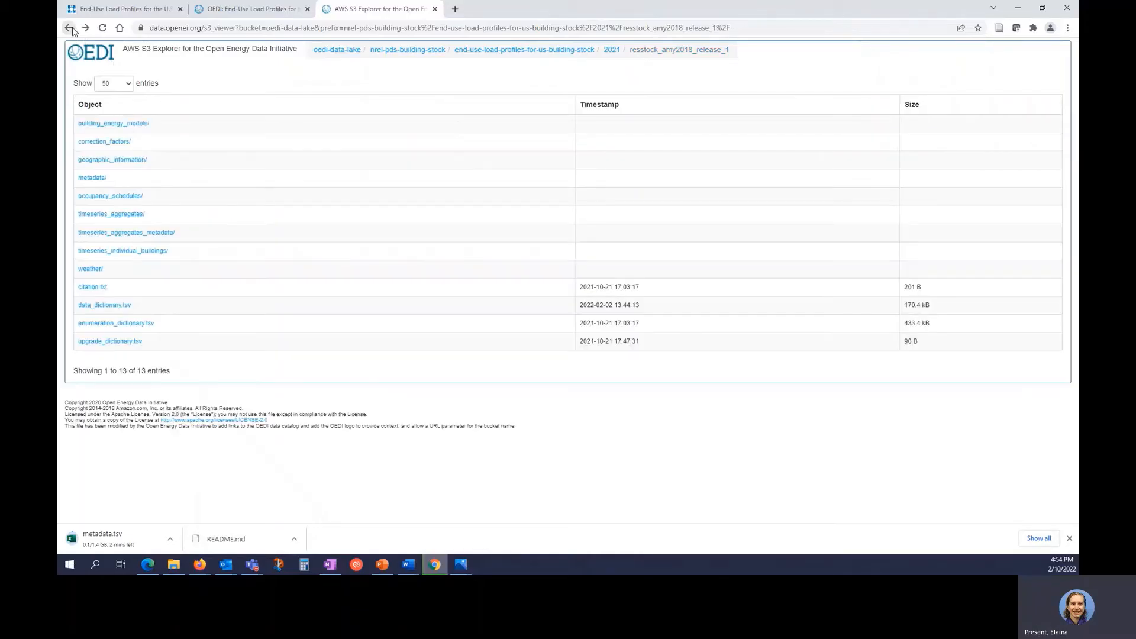
# Save spatial_tract_lookup_table.csv from geographic_information to the demo folder.
pyautogui.click(118, 164)
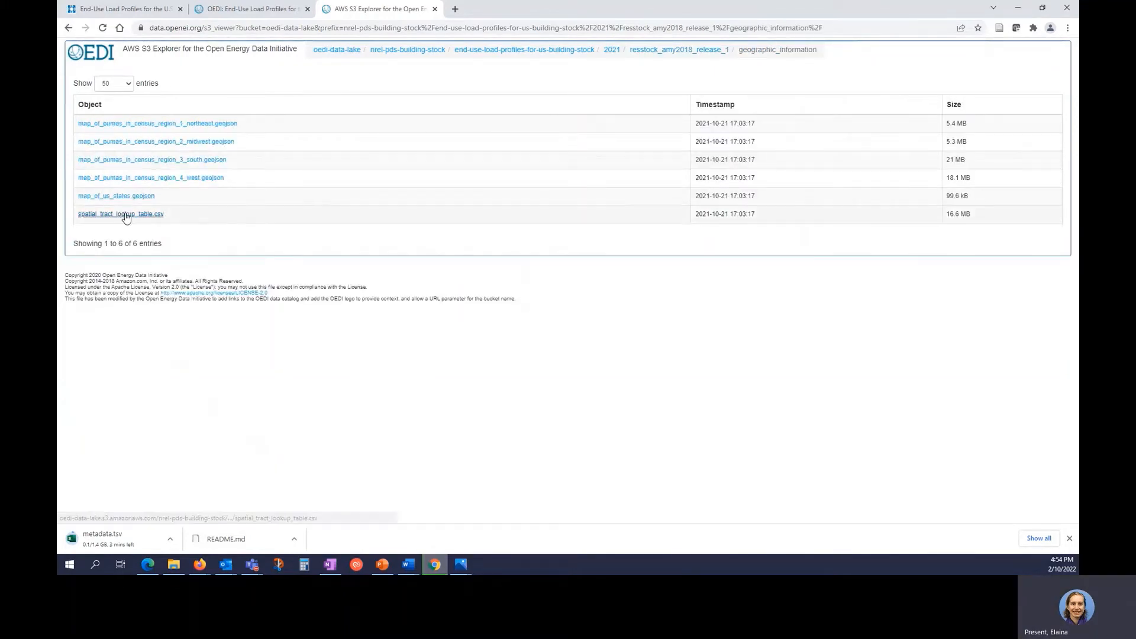
pyautogui.click(122, 215)
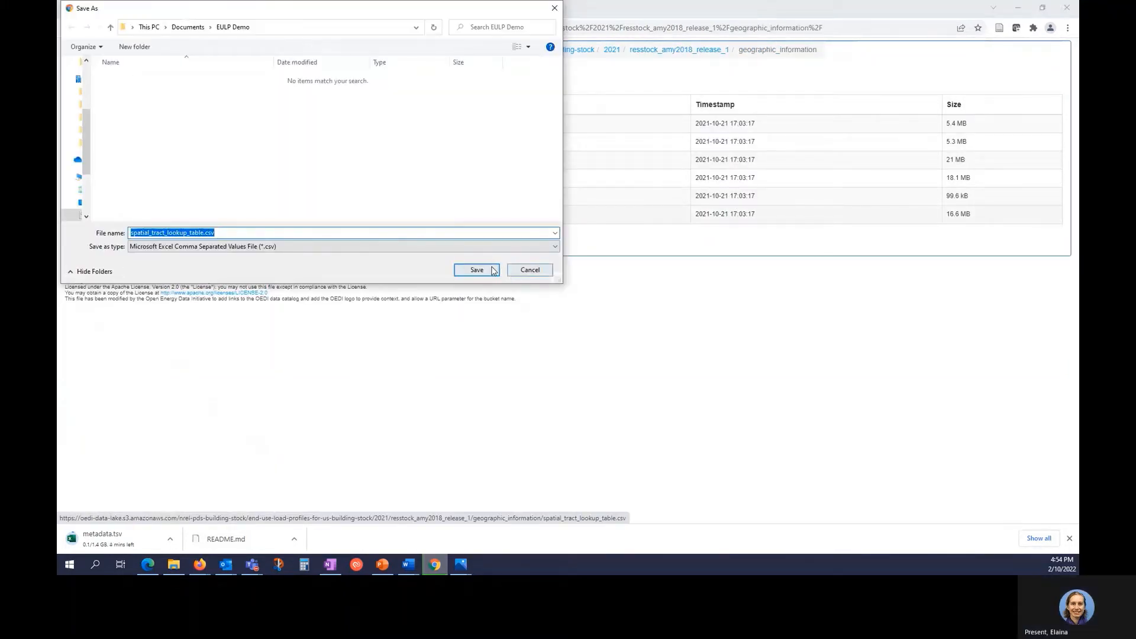
pyautogui.click(484, 269)
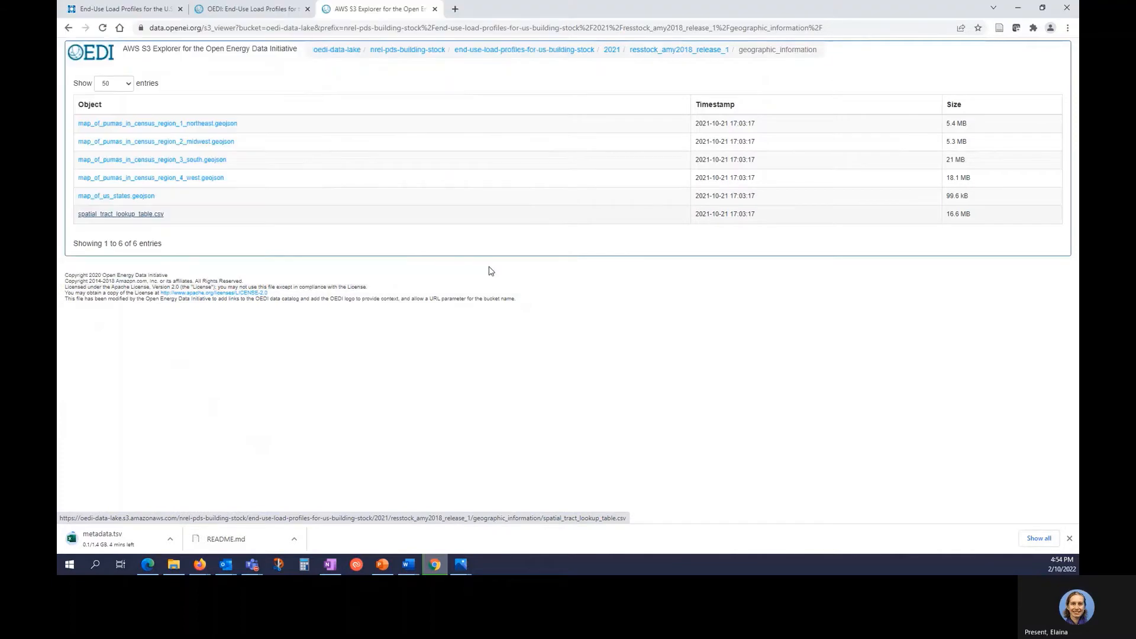
pyautogui.click(68, 27)
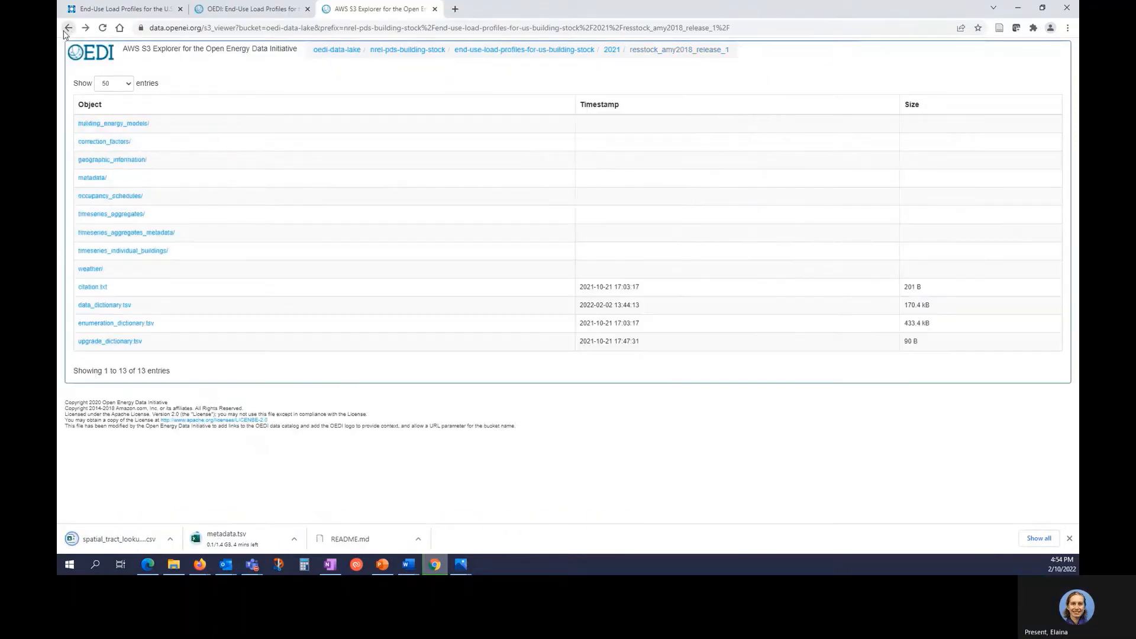
# Save data_dictionary.tsv and enumeration_dictionary.tsv to the demo folder.
pyautogui.click(121, 306)
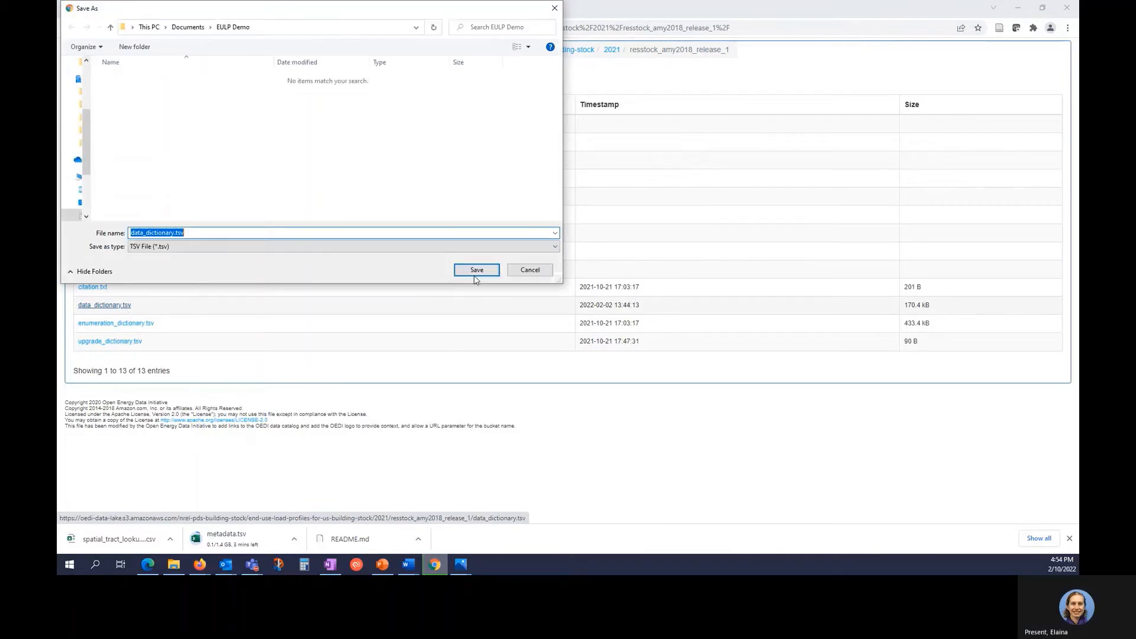
pyautogui.click(473, 271)
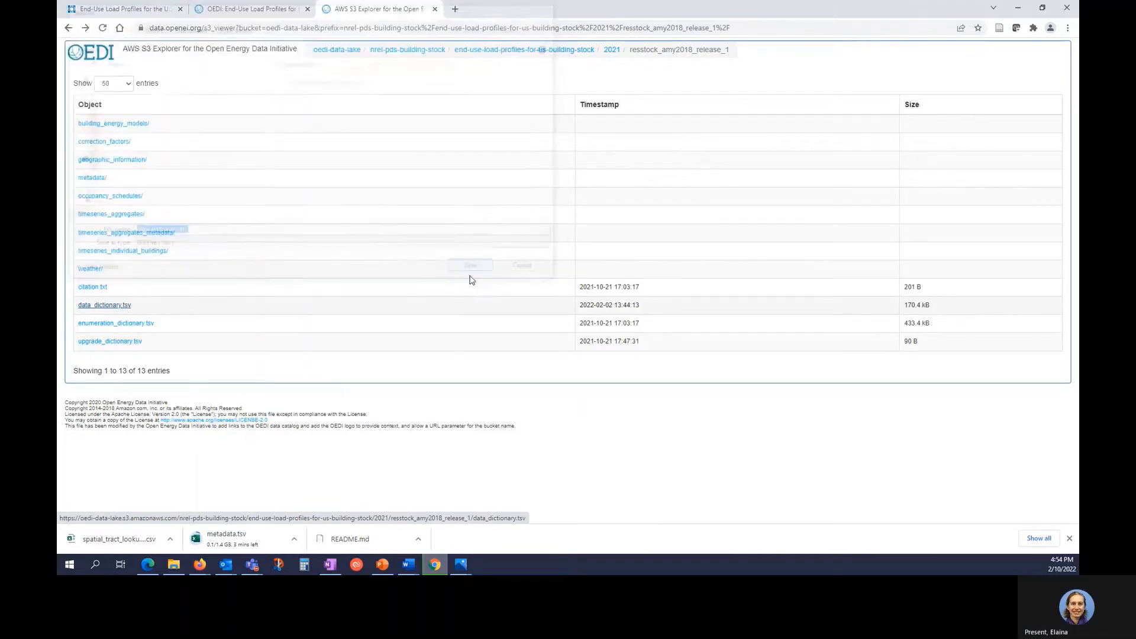
pyautogui.click(149, 326)
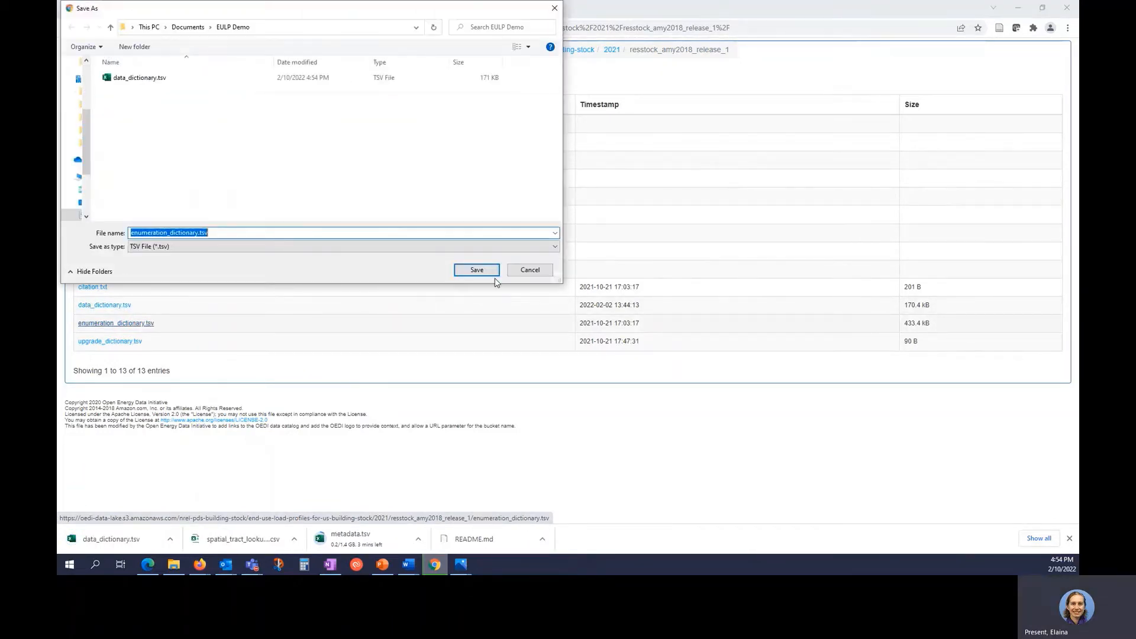
pyautogui.click(476, 270)
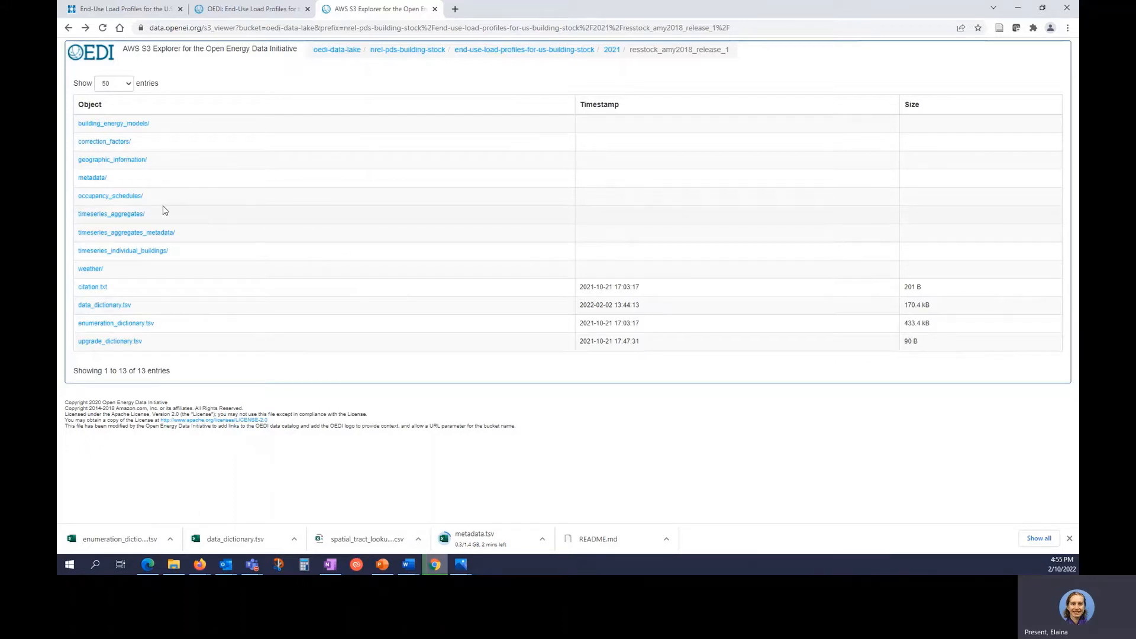
# Save co-single-family_detached.csv from timeseries_aggregates/by_state/state=CO into EULP Demo, then view that folder.
pyautogui.click(134, 216)
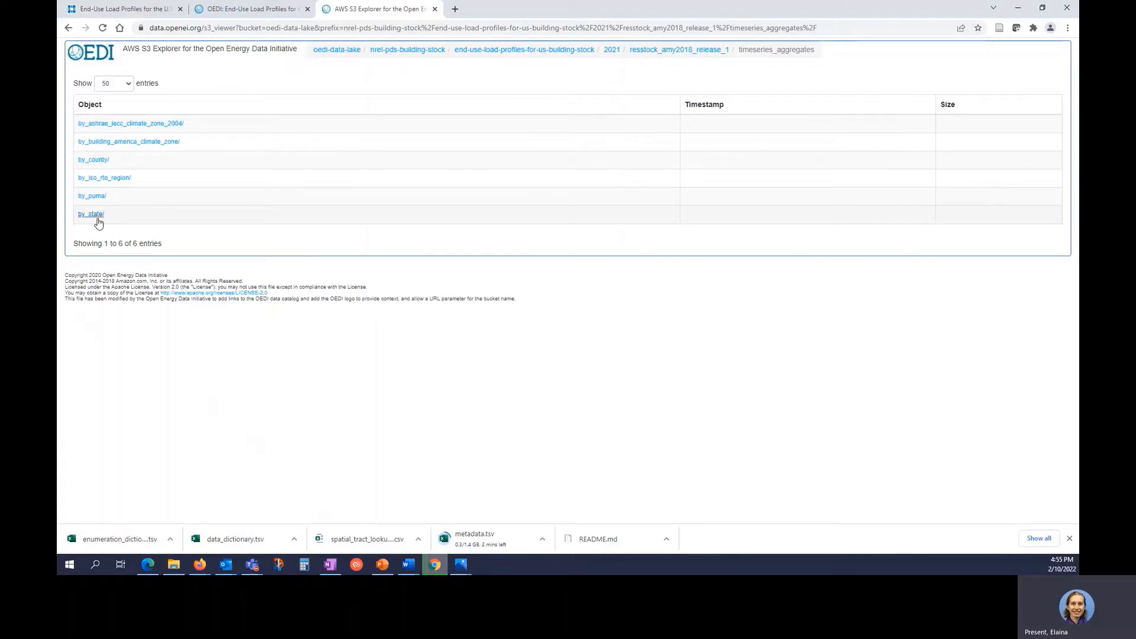
pyautogui.click(94, 216)
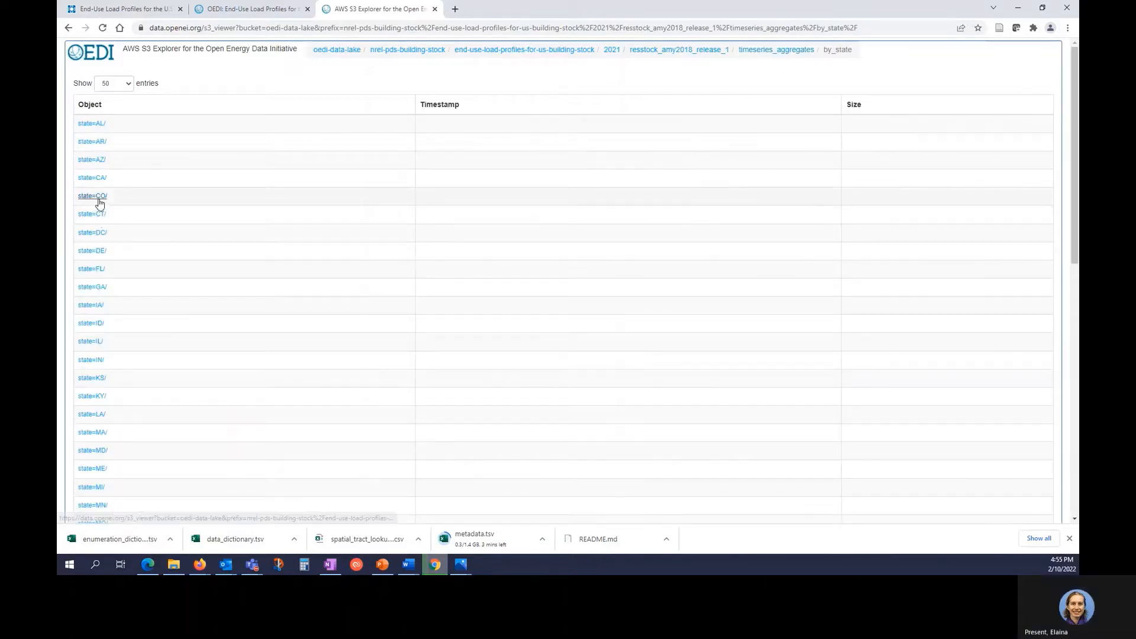
pyautogui.click(96, 196)
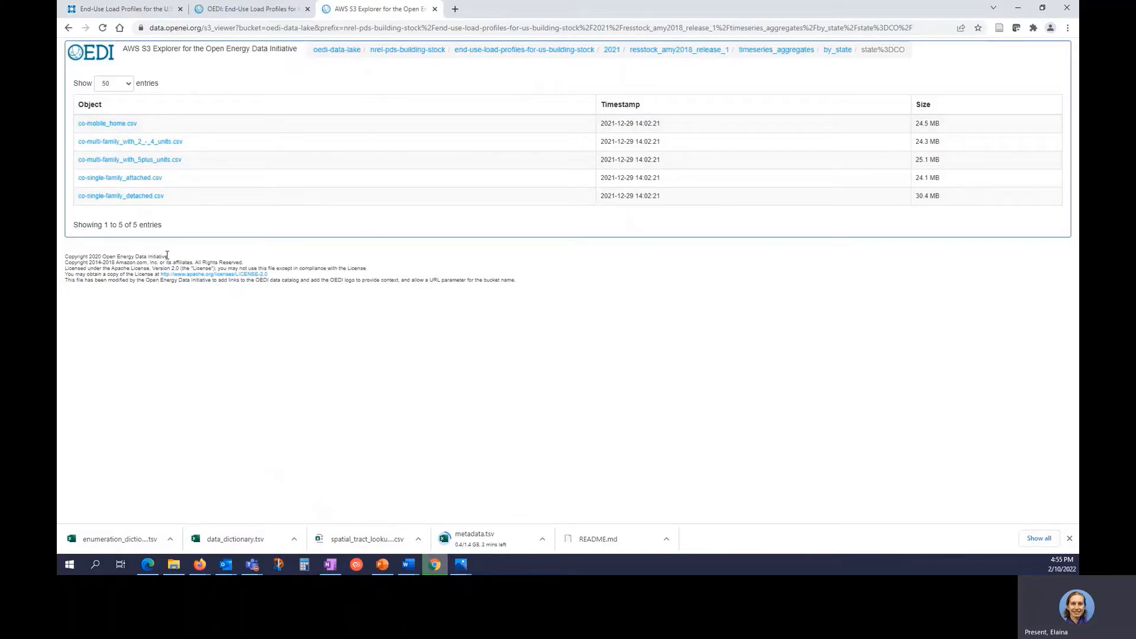
pyautogui.click(152, 201)
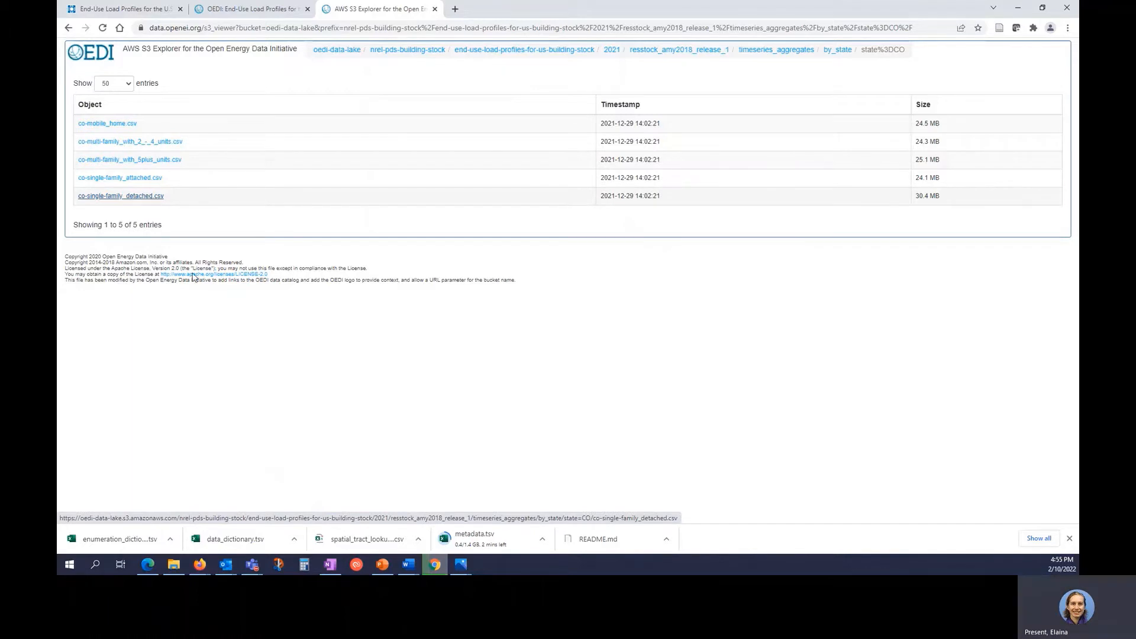
pyautogui.click(476, 270)
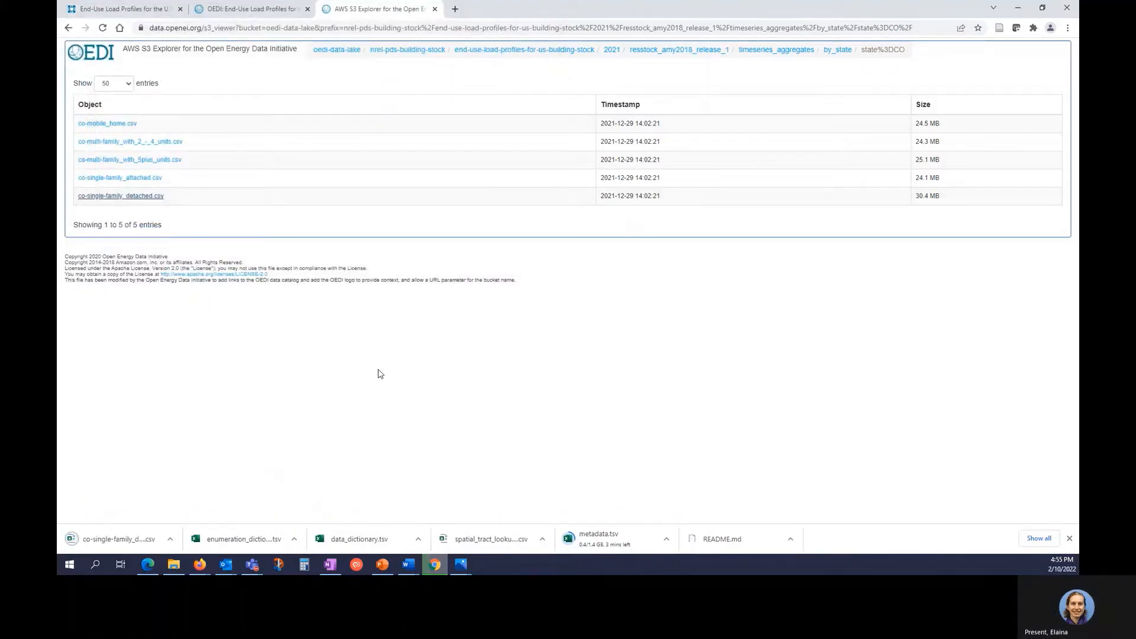
pyautogui.click(172, 566)
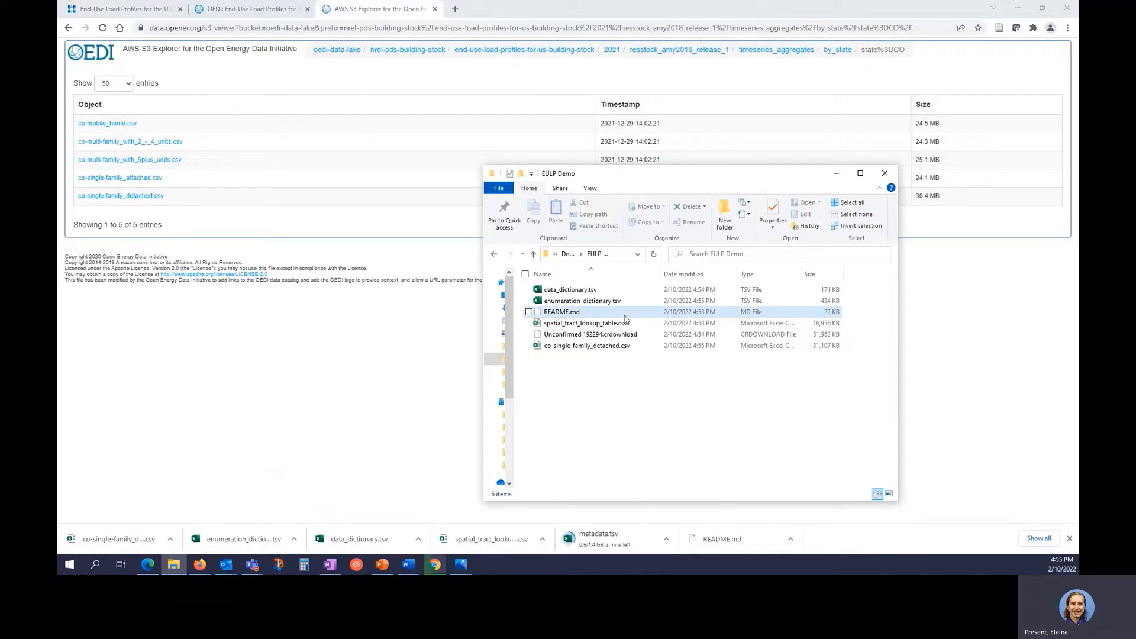
# Open README.md in Chrome and scroll down to its Changelog and Initial release sections.
pyautogui.moveTo(626, 317); pyautogui.dragTo(594, 76)
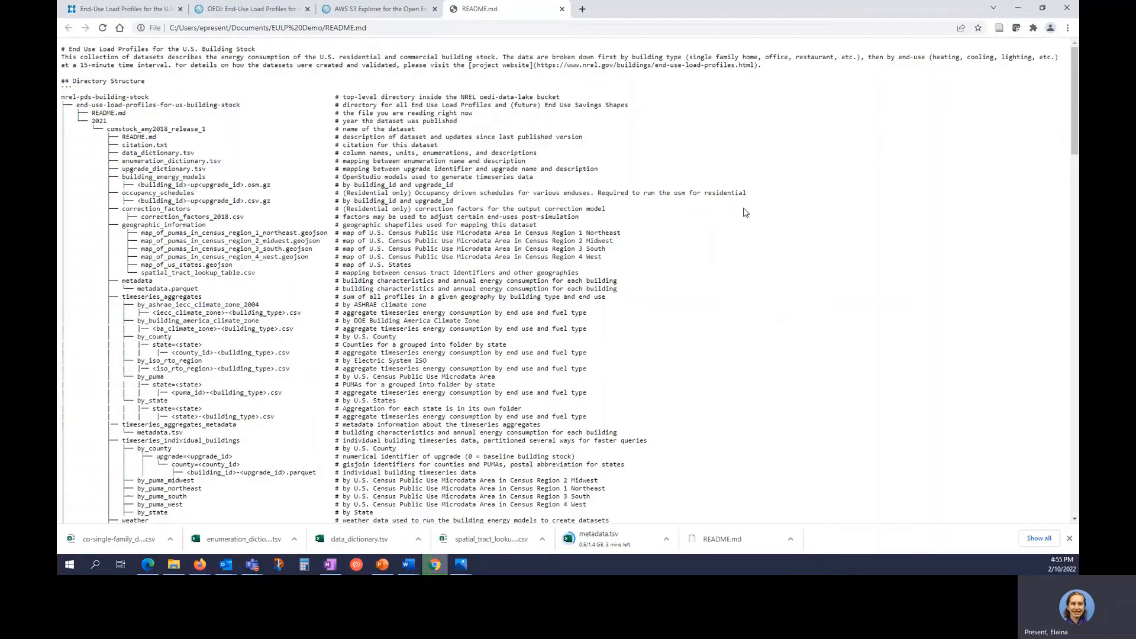
pyautogui.scroll(-3, 744, 212)
pyautogui.scroll(-7, 744, 212)
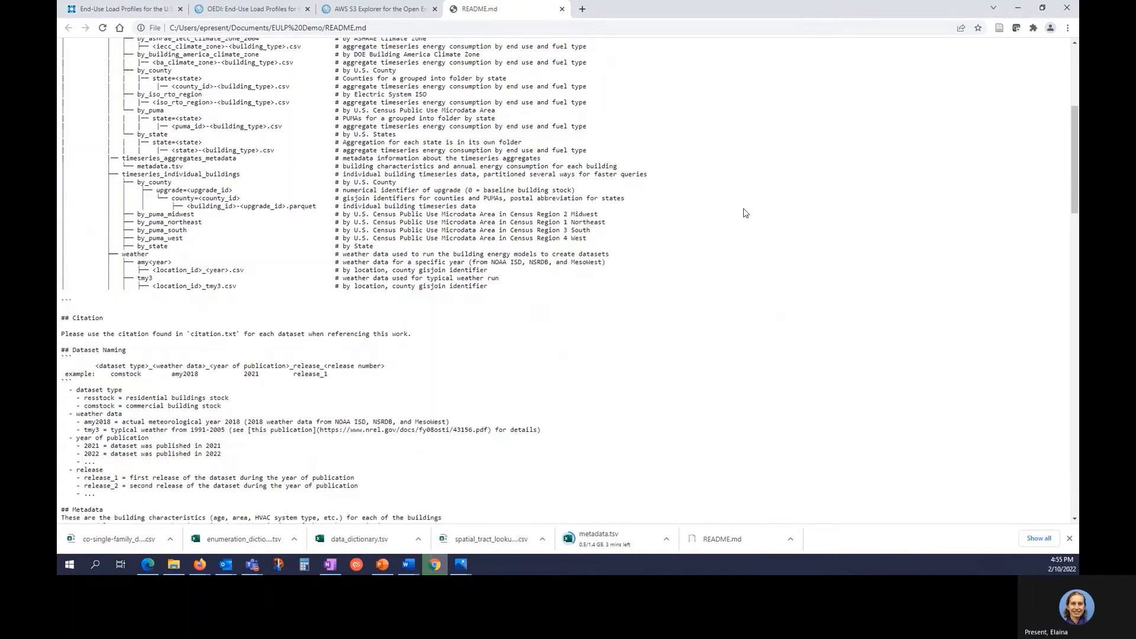
pyautogui.scroll(-2, 744, 213)
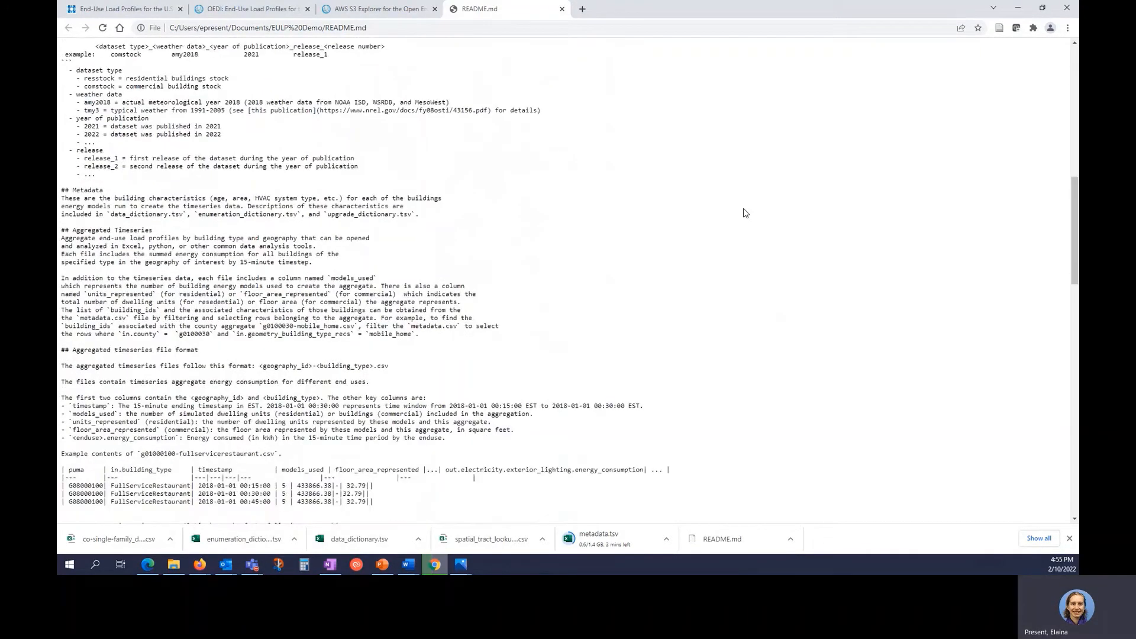
pyautogui.scroll(-1, 744, 213)
pyautogui.scroll(-1, 745, 213)
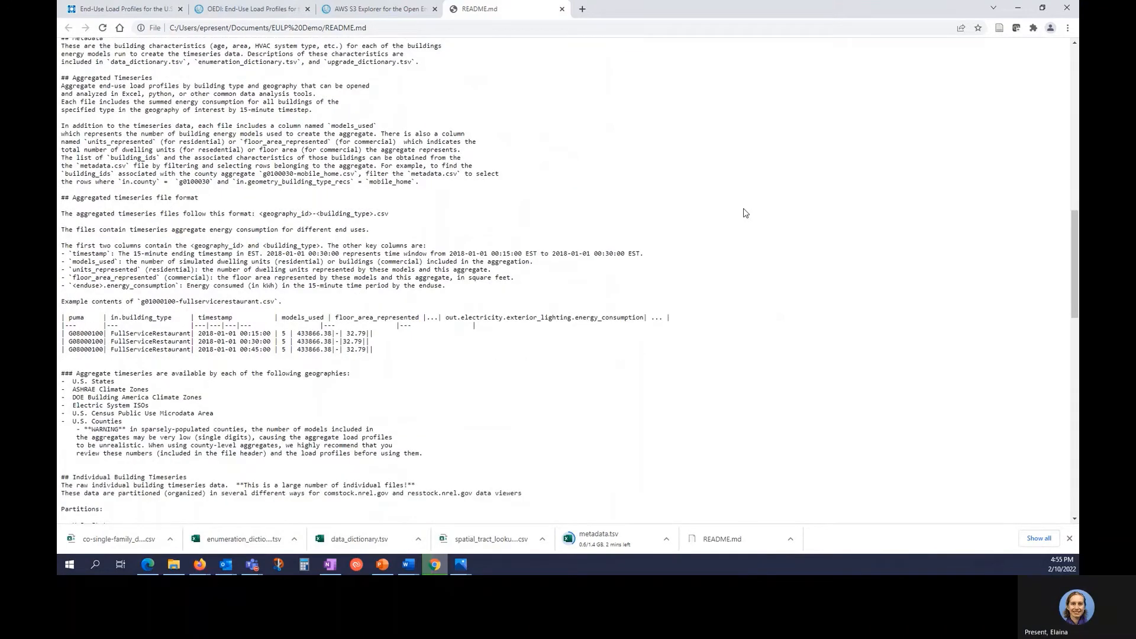
pyautogui.scroll(-1, 444, 297)
pyautogui.scroll(-2, 440, 297)
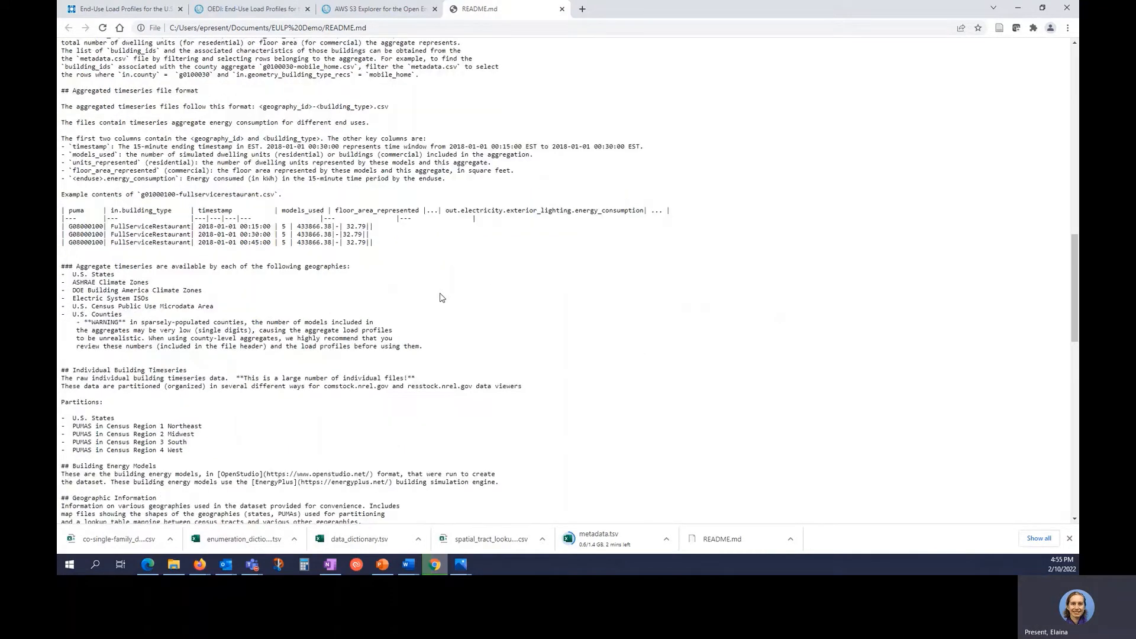
pyautogui.scroll(-9, 440, 298)
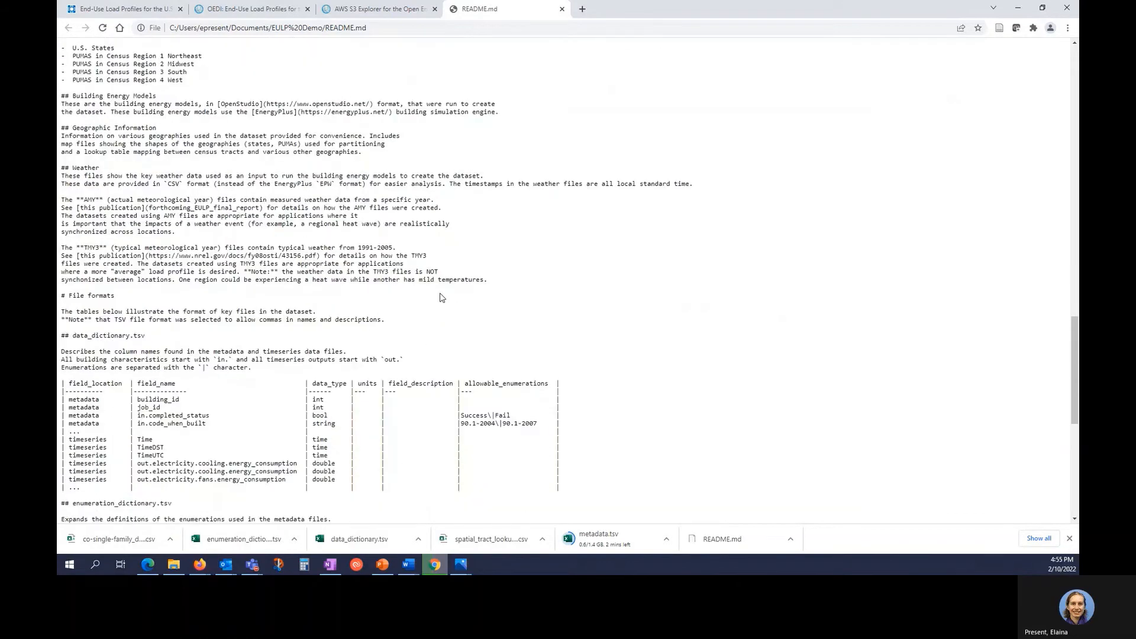
pyautogui.scroll(-1, 441, 296)
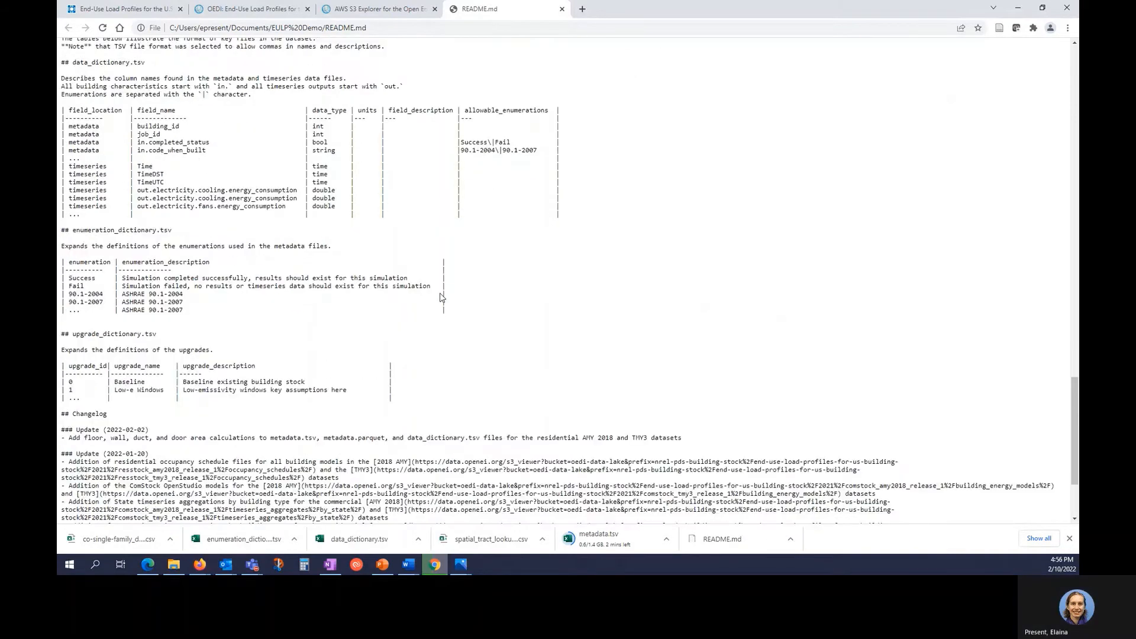
pyautogui.scroll(-1, 440, 296)
pyautogui.scroll(-2, 441, 293)
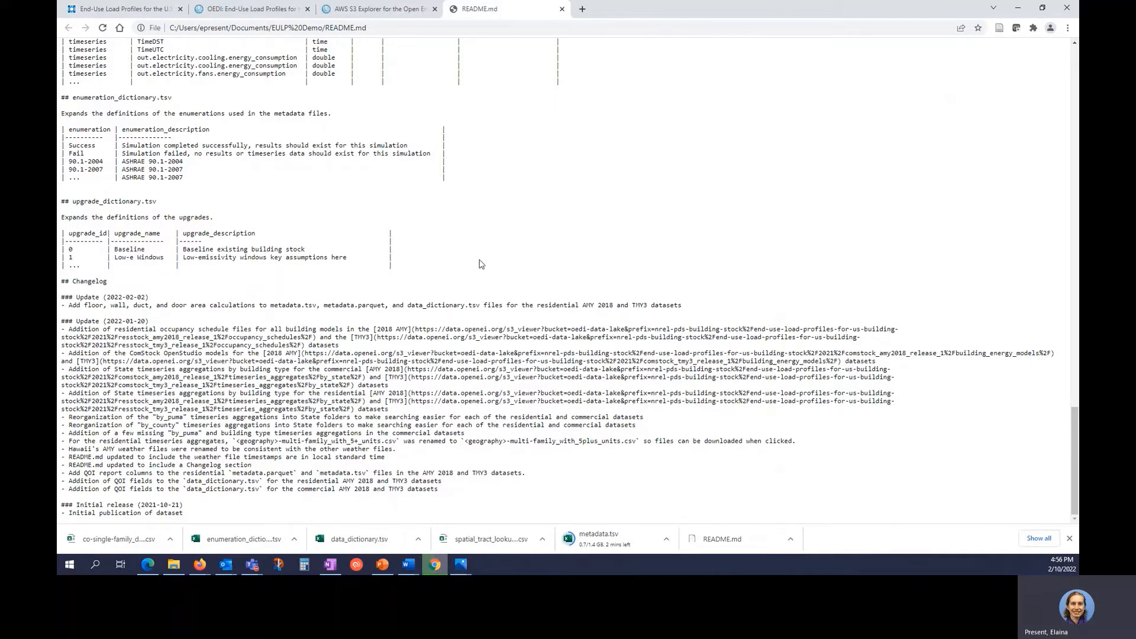
# Open co-single-family_detached.csv from the EULP Demo folder in Excel.
pyautogui.click(174, 563)
pyautogui.click(589, 458)
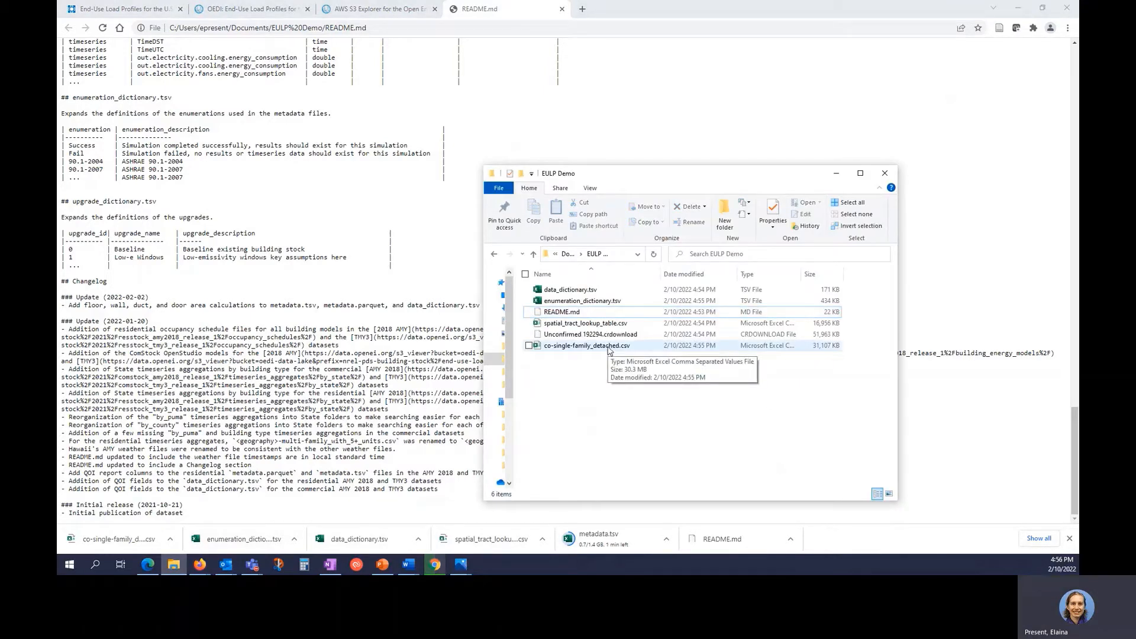
pyautogui.doubleClick(586, 346)
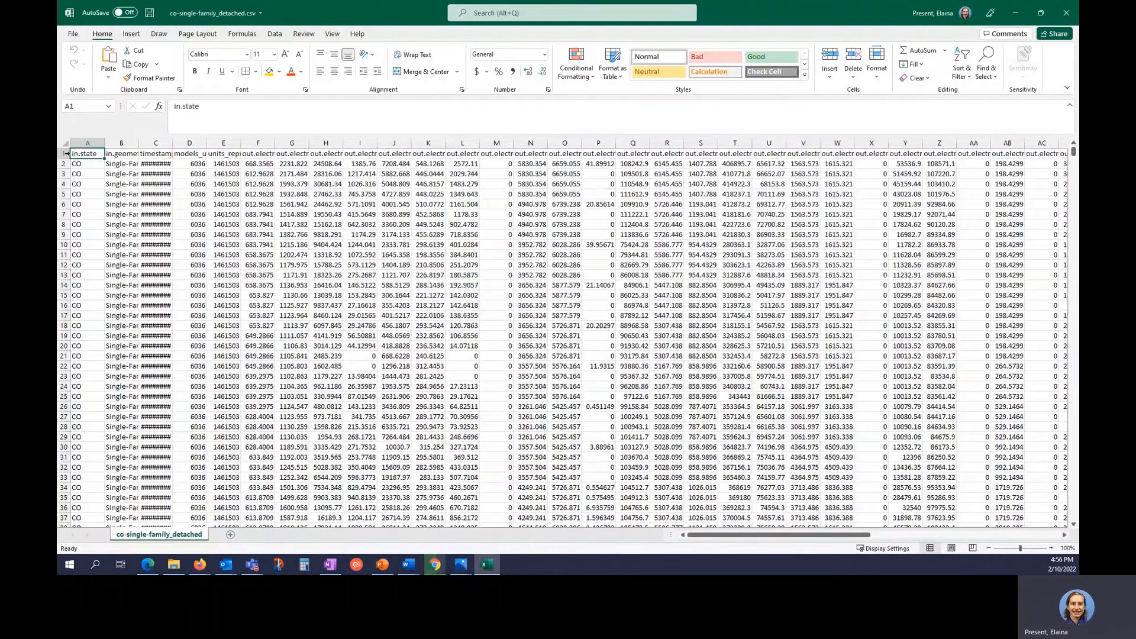
# Wrap the text in row 1 so the long out.electricity column names are readable.
pyautogui.click(64, 153)
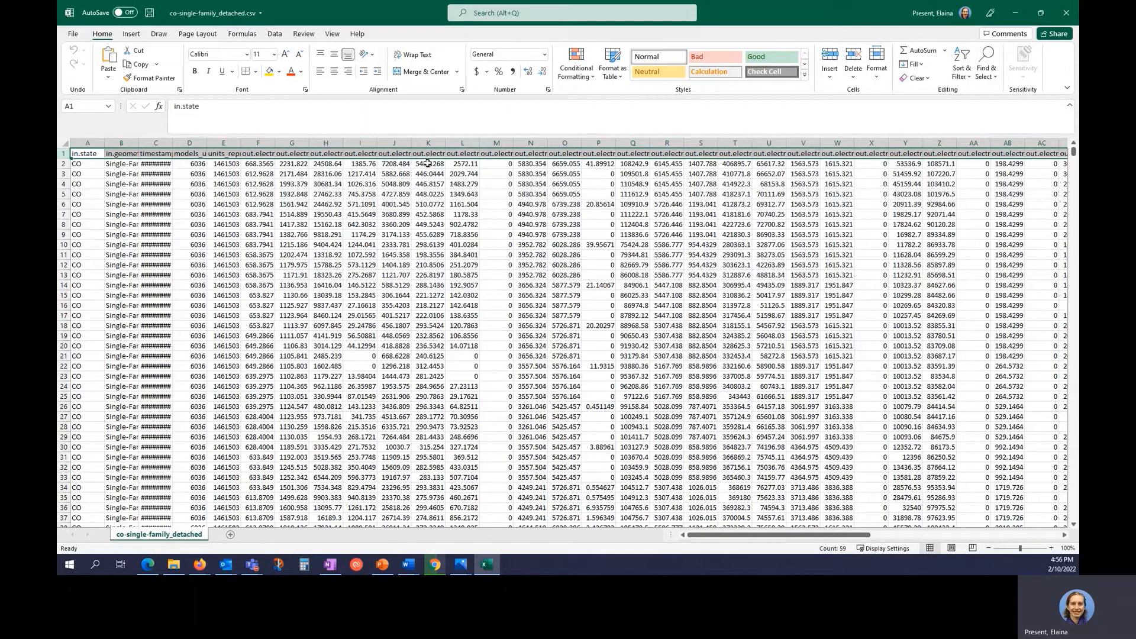
pyautogui.click(417, 55)
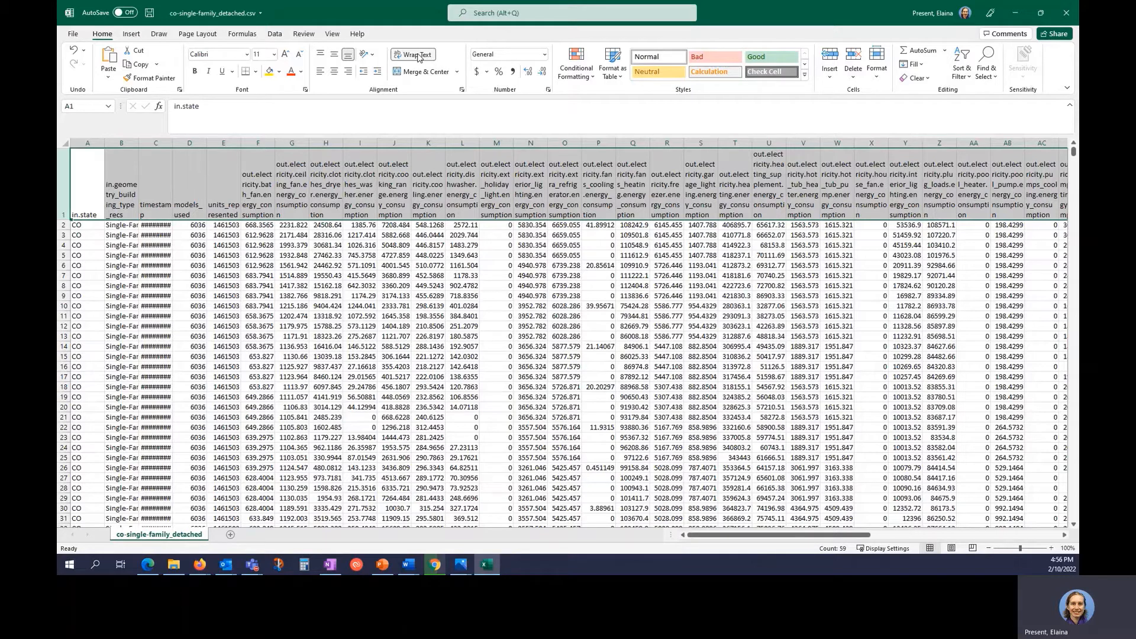
pyautogui.click(119, 194)
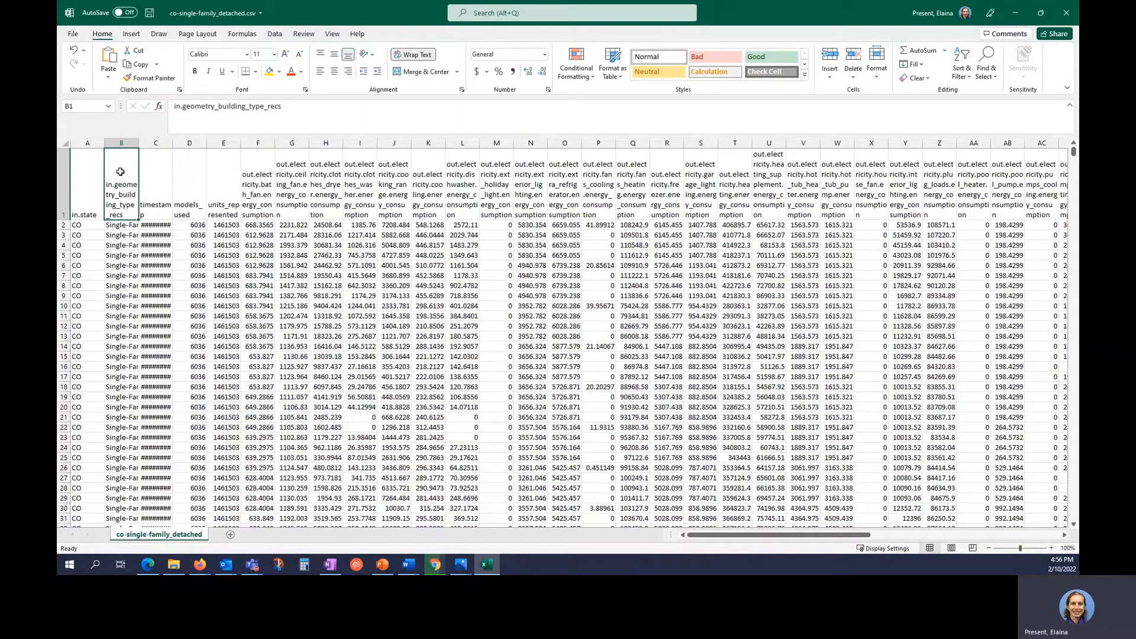
# Widen column C, confirm timestamps run 1/1/2018 0:15 to 1/1/2019 0:00, then search row 1.
pyautogui.moveTo(173, 144); pyautogui.dragTo(206, 149)
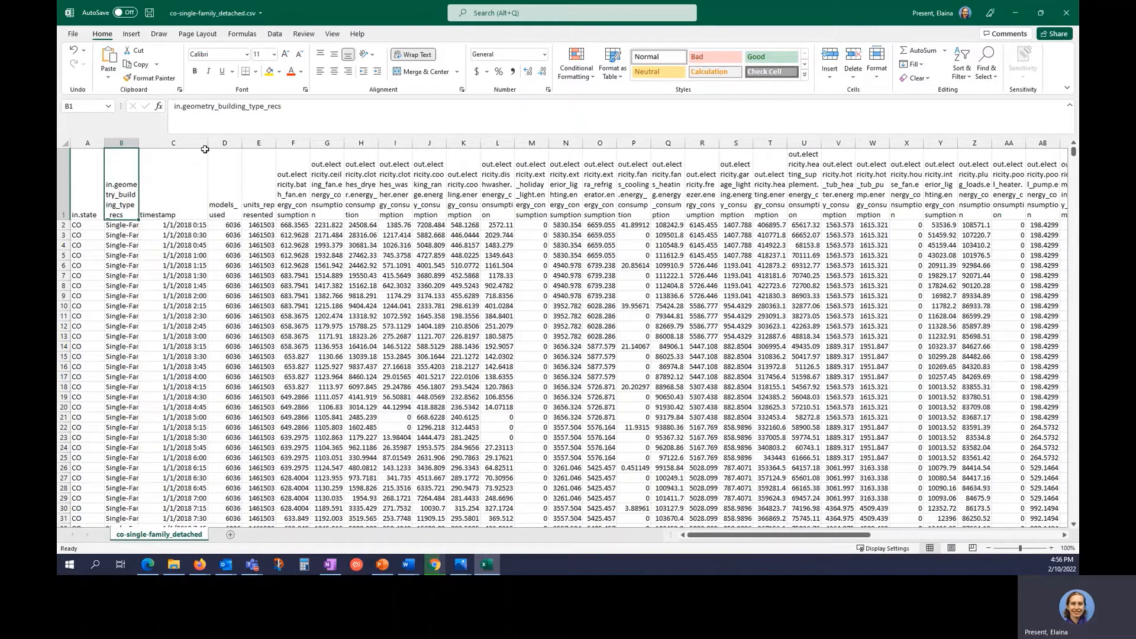
pyautogui.click(196, 172)
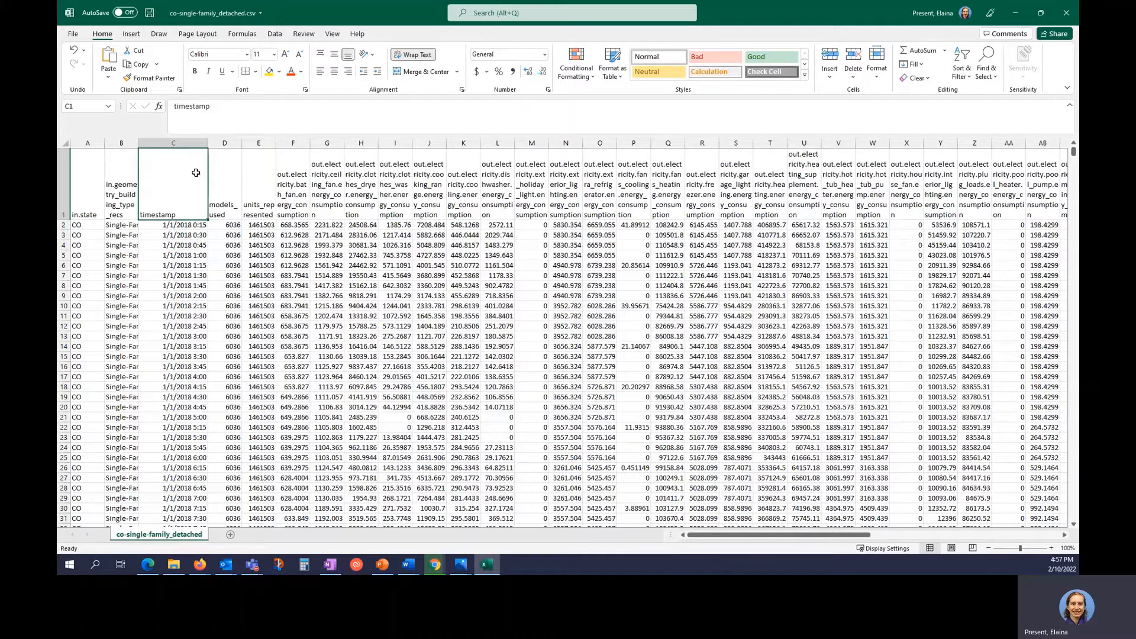
pyautogui.press('Down')
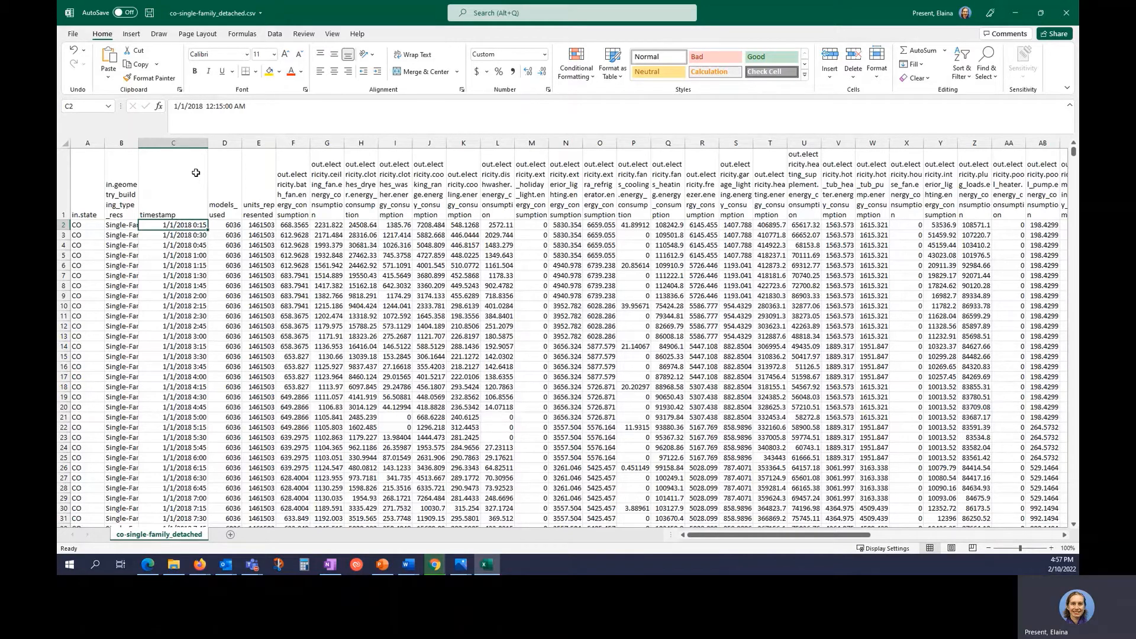
pyautogui.hotkey('ctrl', 'Down')
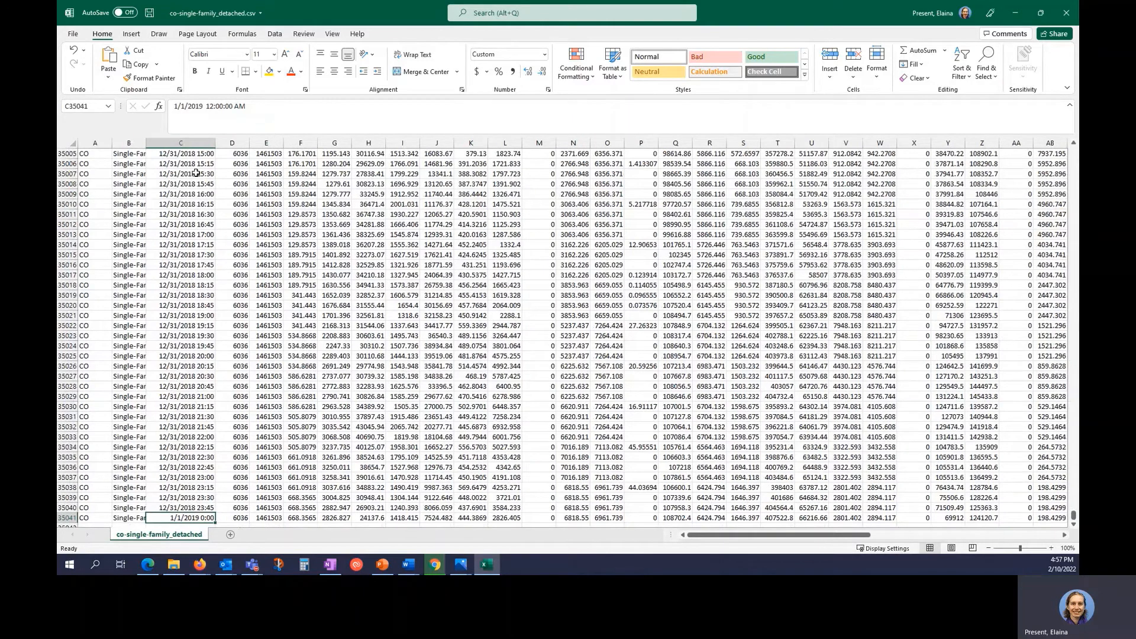
pyautogui.hotkey('ctrl', 'Up')
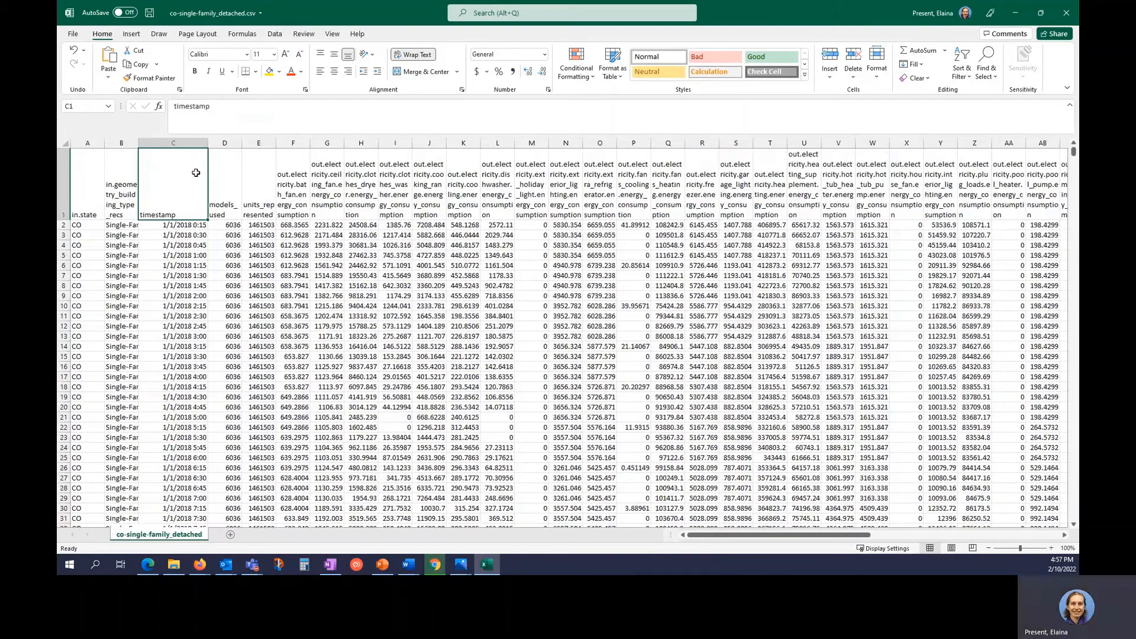
pyautogui.click(65, 182)
pyautogui.hotkey('ctrl', 'f')
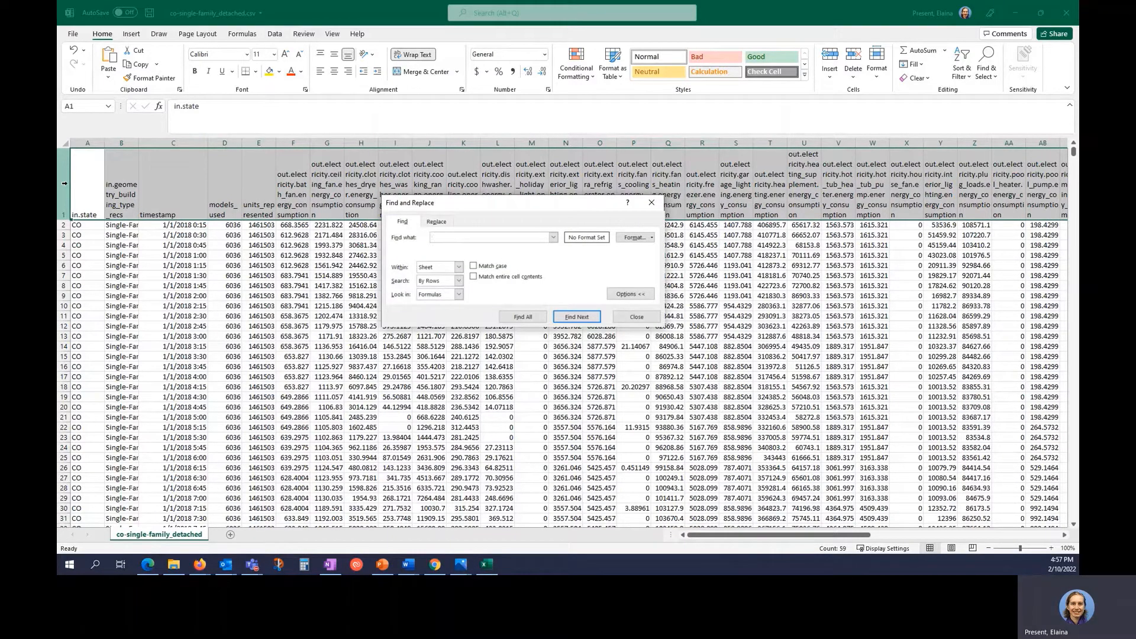
# Find the header columns containing 'total'.
pyautogui.write('total')
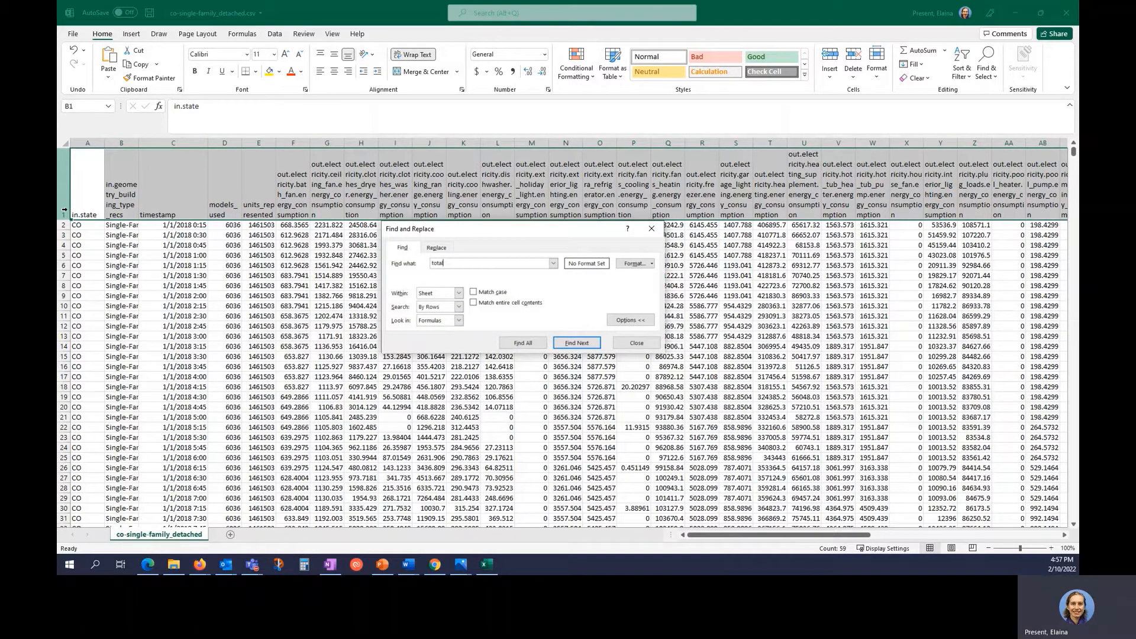
pyautogui.press('Return')
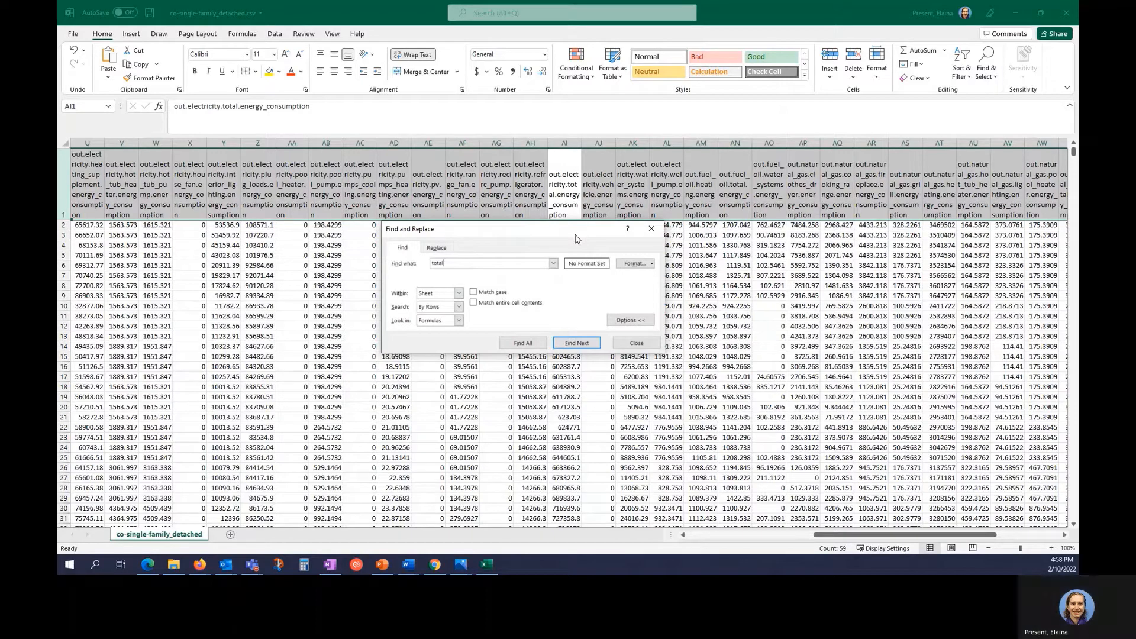
pyautogui.press('Return')
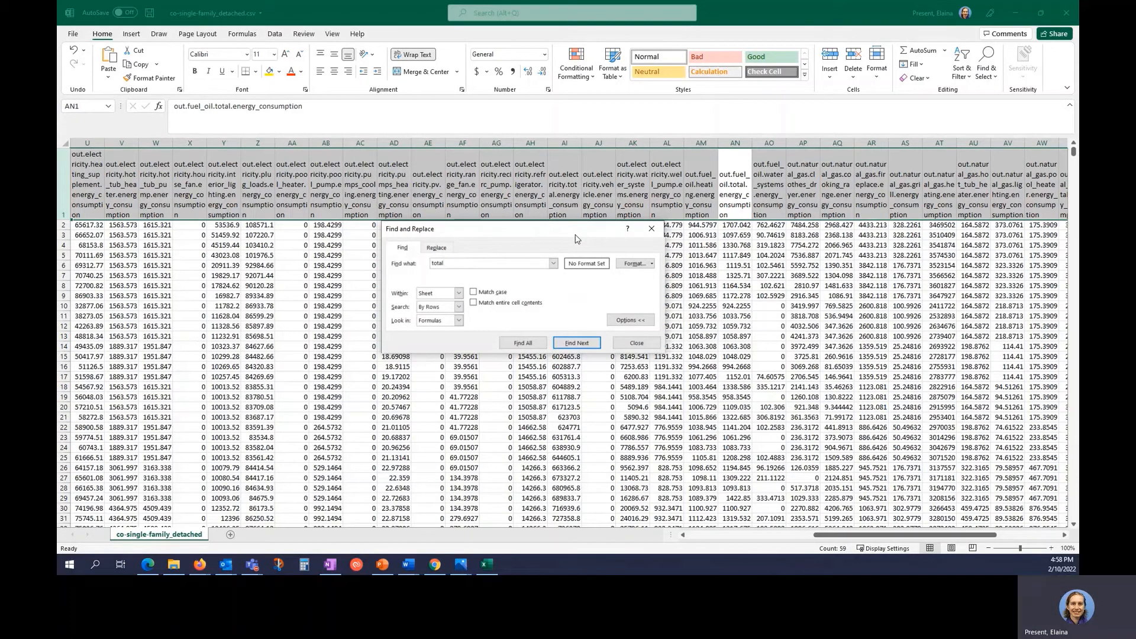
pyautogui.press('Return')
pyautogui.press('Return')
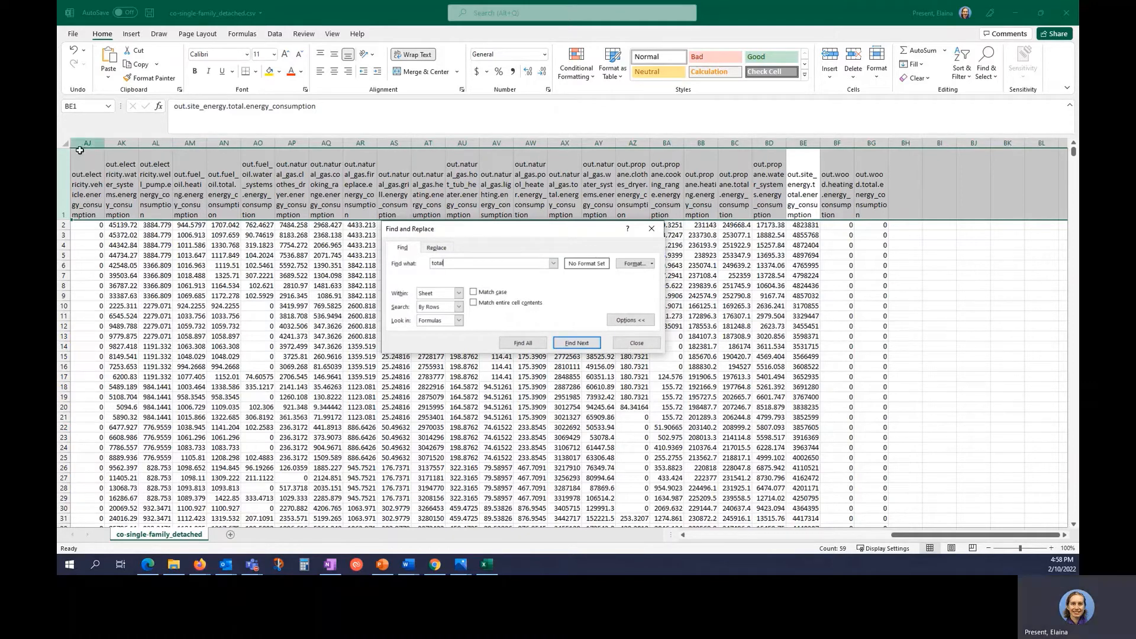
# Find the 'lighting' columns, including interior lighting.
pyautogui.moveTo(480, 266); pyautogui.dragTo(406, 265)
pyautogui.write('lighting')
pyautogui.press('Return')
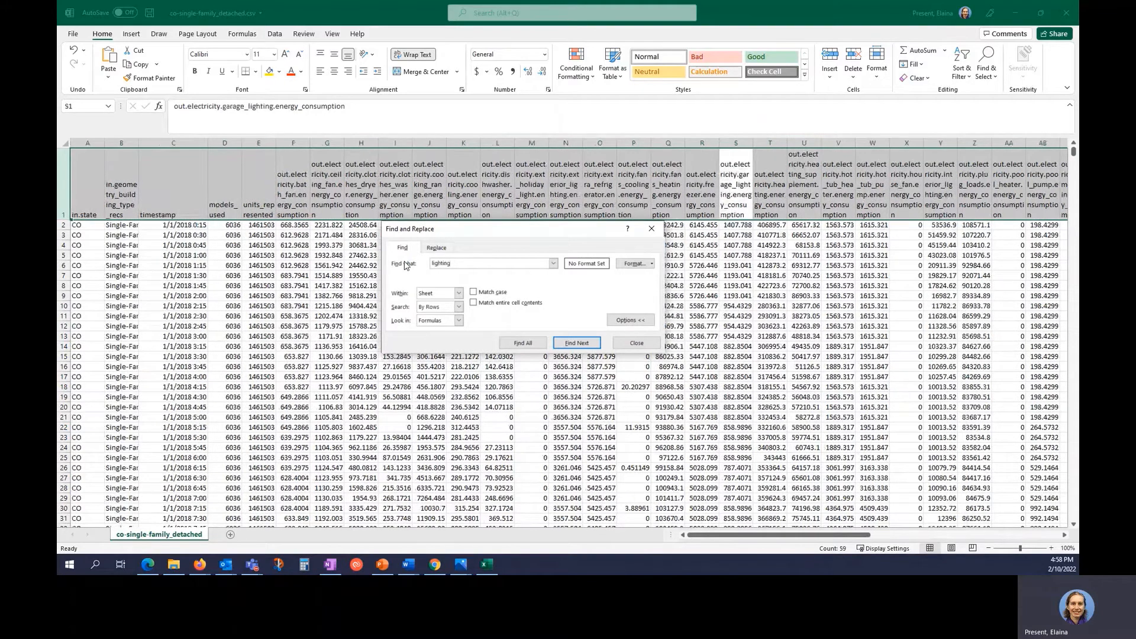
pyautogui.press('Return')
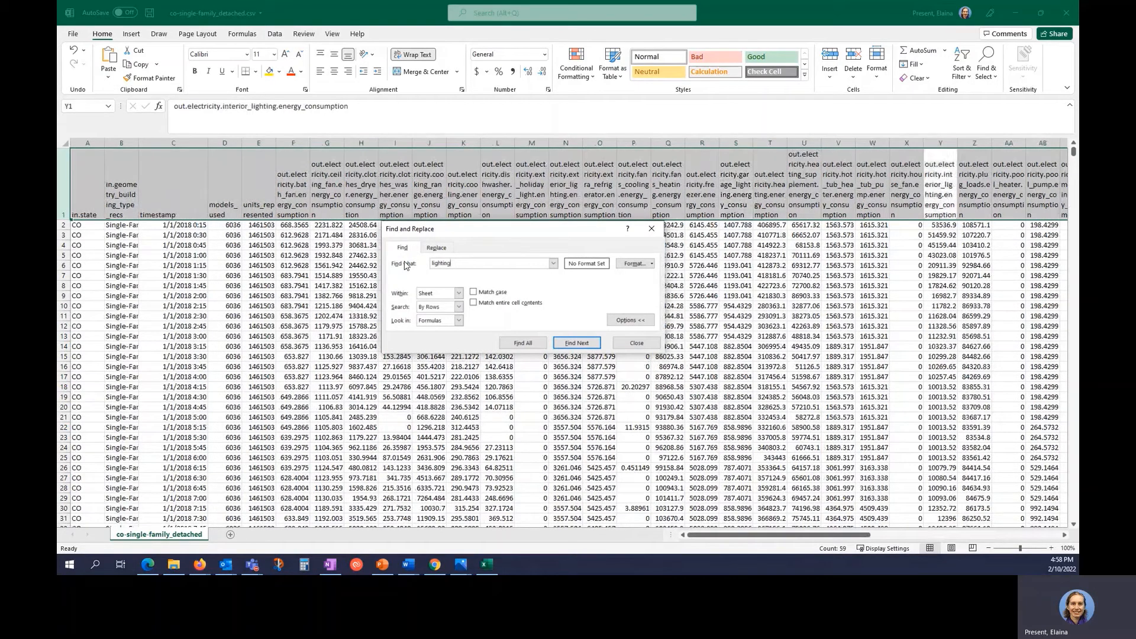
# Locate the refrigerator energy column (AH) and close Find and Replace.
pyautogui.press('BackSpace')
pyautogui.press('BackSpace')
pyautogui.press('BackSpace')
pyautogui.press('BackSpace')
pyautogui.press('BackSpace')
pyautogui.press('BackSpace')
pyautogui.press('BackSpace')
pyautogui.press('BackSpace')
pyautogui.write('refr')
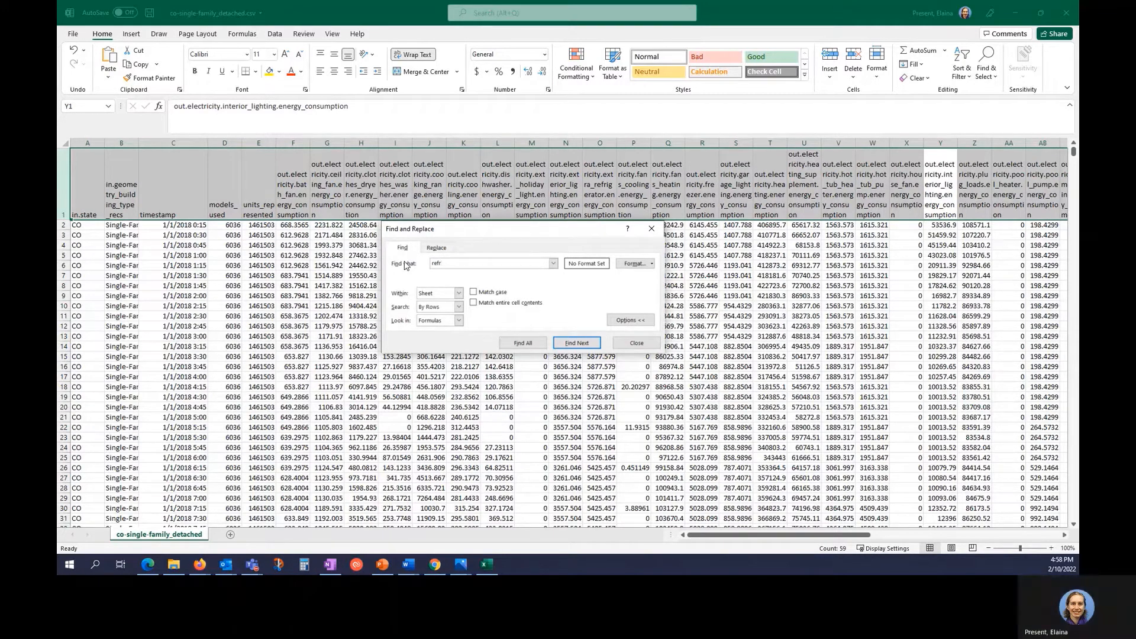
pyautogui.press('Return')
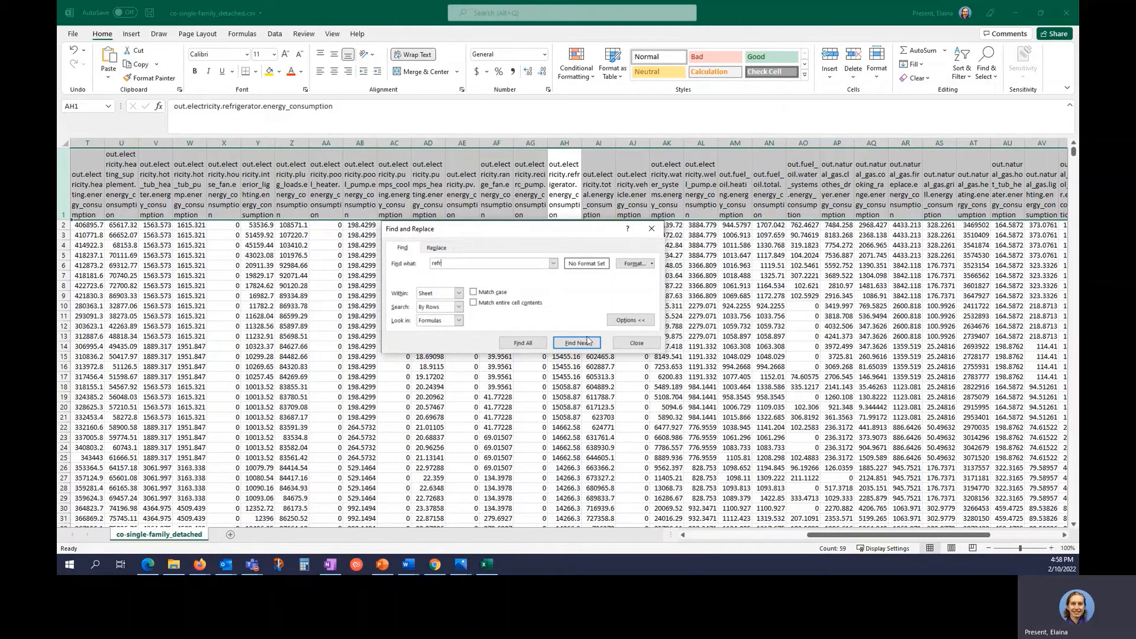
pyautogui.click(635, 344)
pyautogui.click(553, 356)
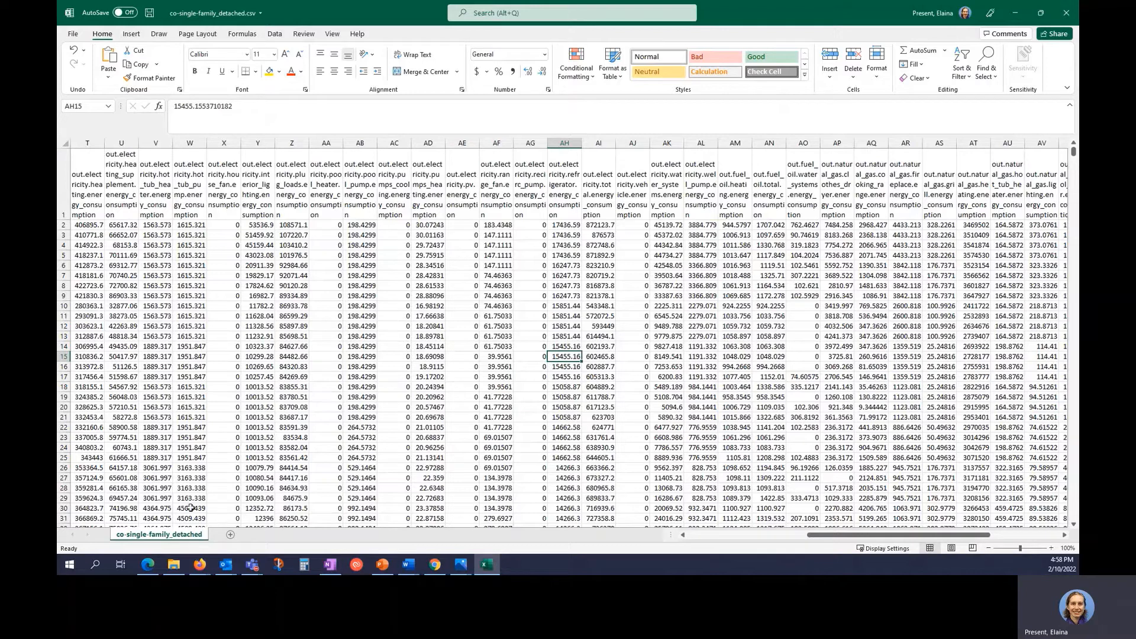
# Open metadata.tsv from the EULP Demo folder in Excel as a read-only workbook.
pyautogui.click(173, 565)
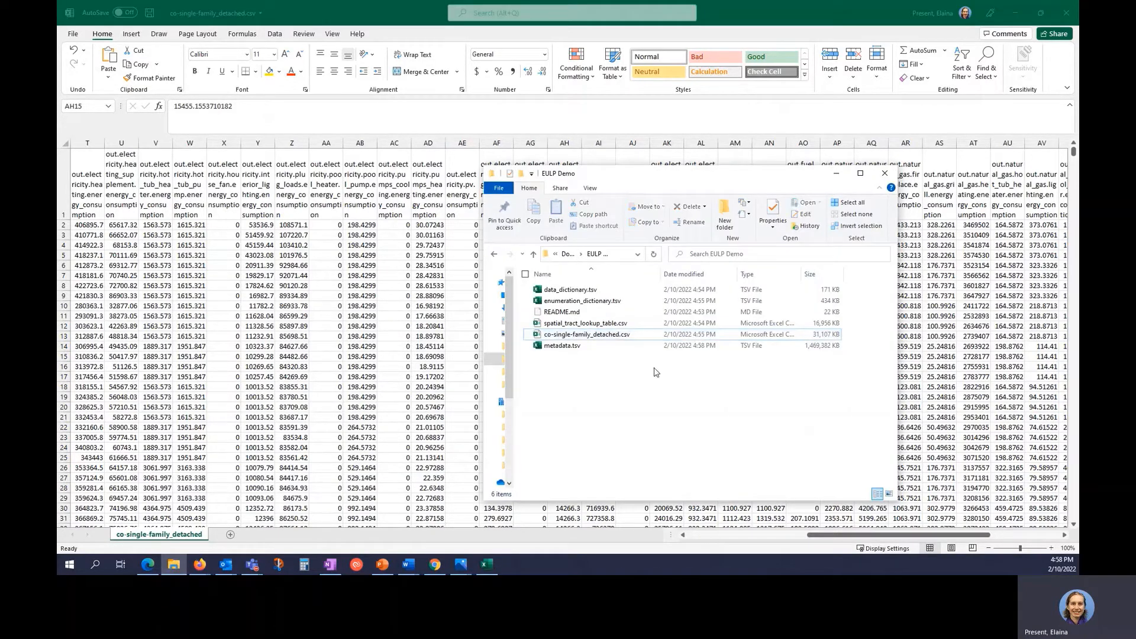
pyautogui.click(633, 349)
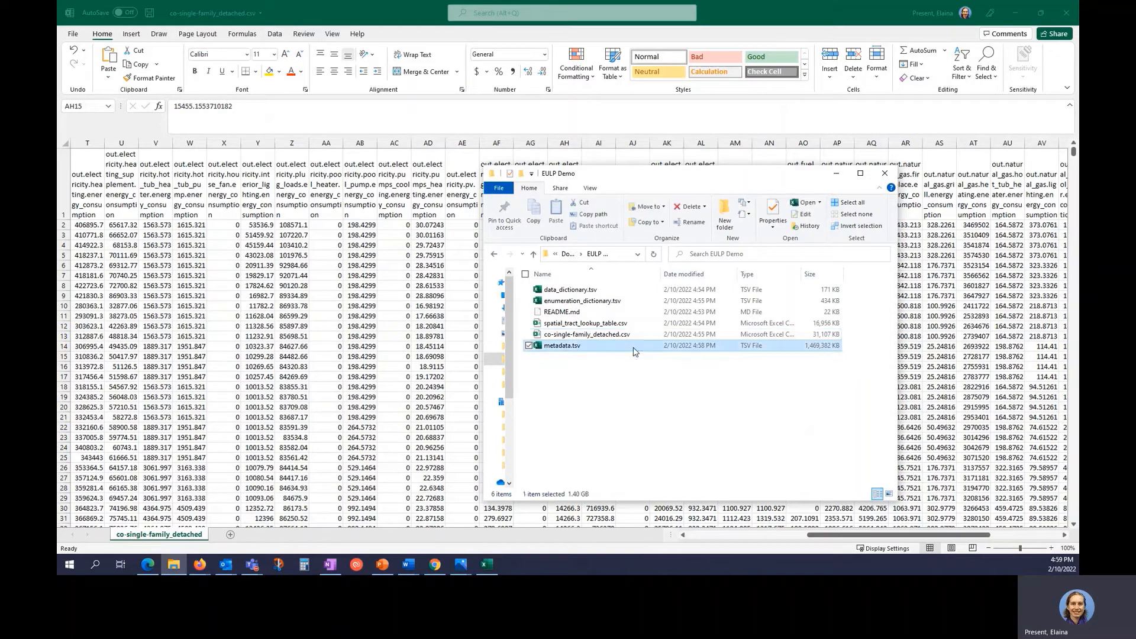
pyautogui.hotkey('alt', 'Tab')
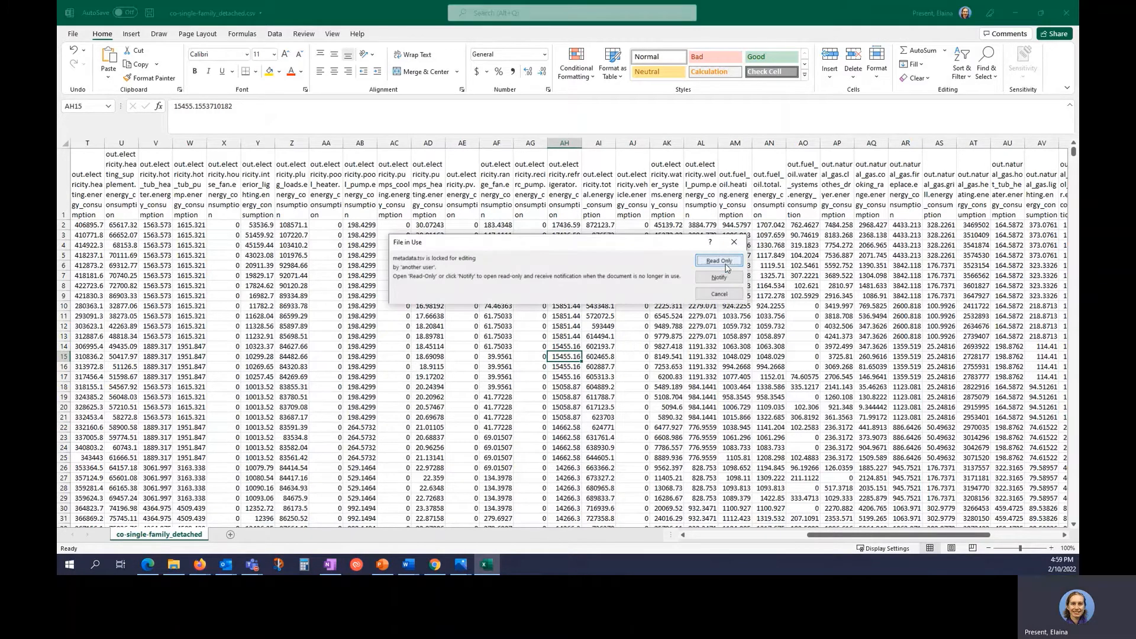
pyautogui.click(725, 263)
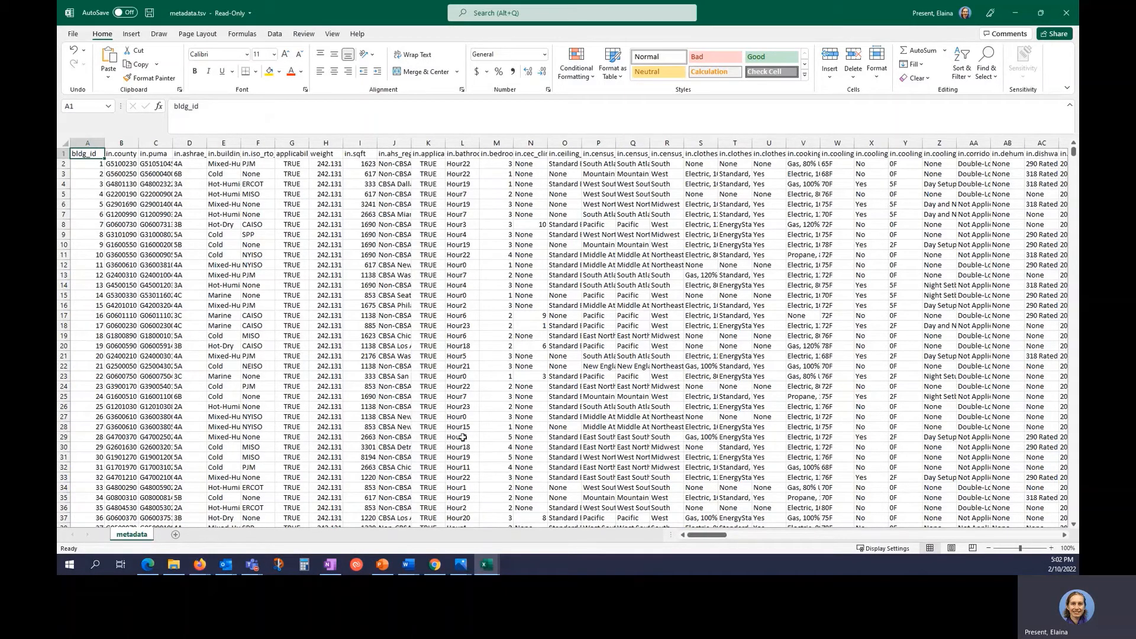
pyautogui.moveTo(493, 564)
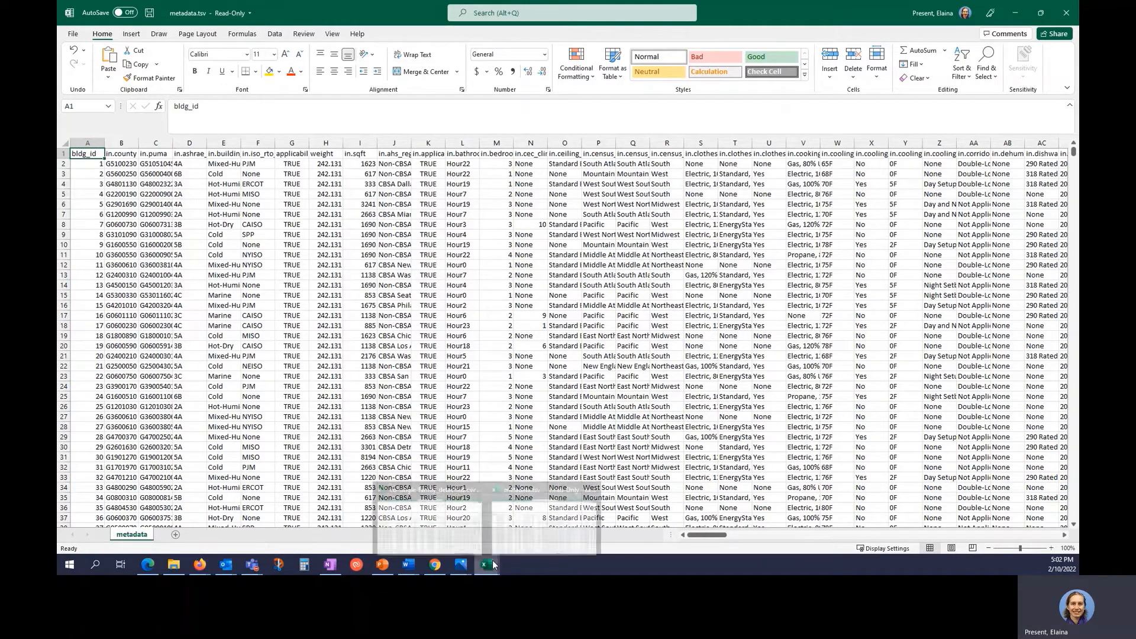
pyautogui.click(459, 528)
pyautogui.hotkey('ctrl', 'Home')
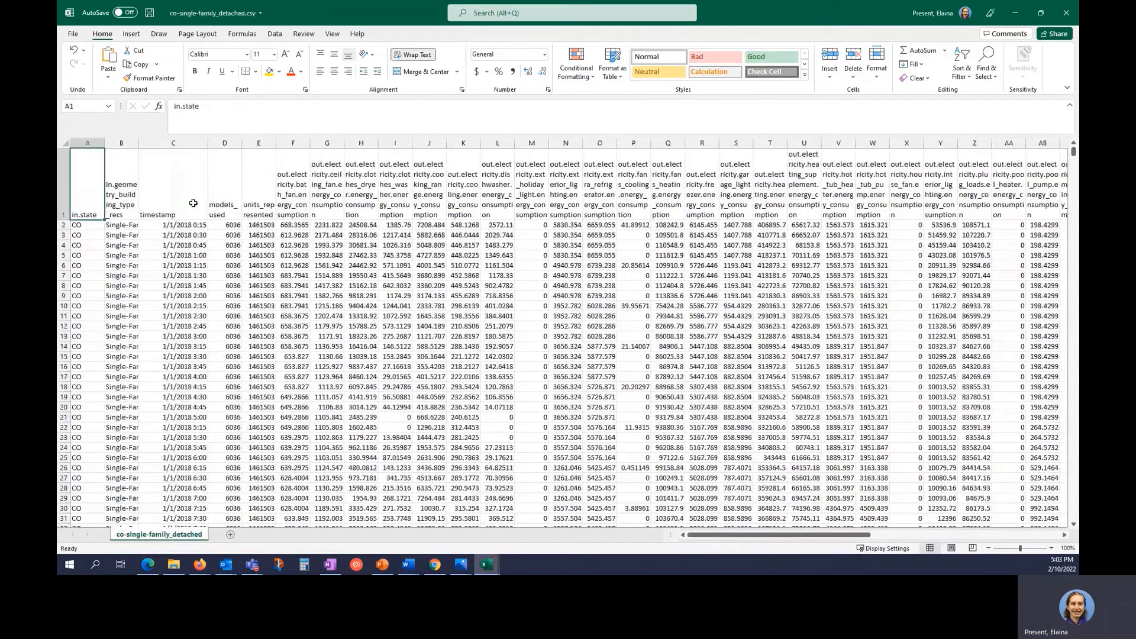
pyautogui.press('Right')
pyautogui.press('Right')
pyautogui.press('Right')
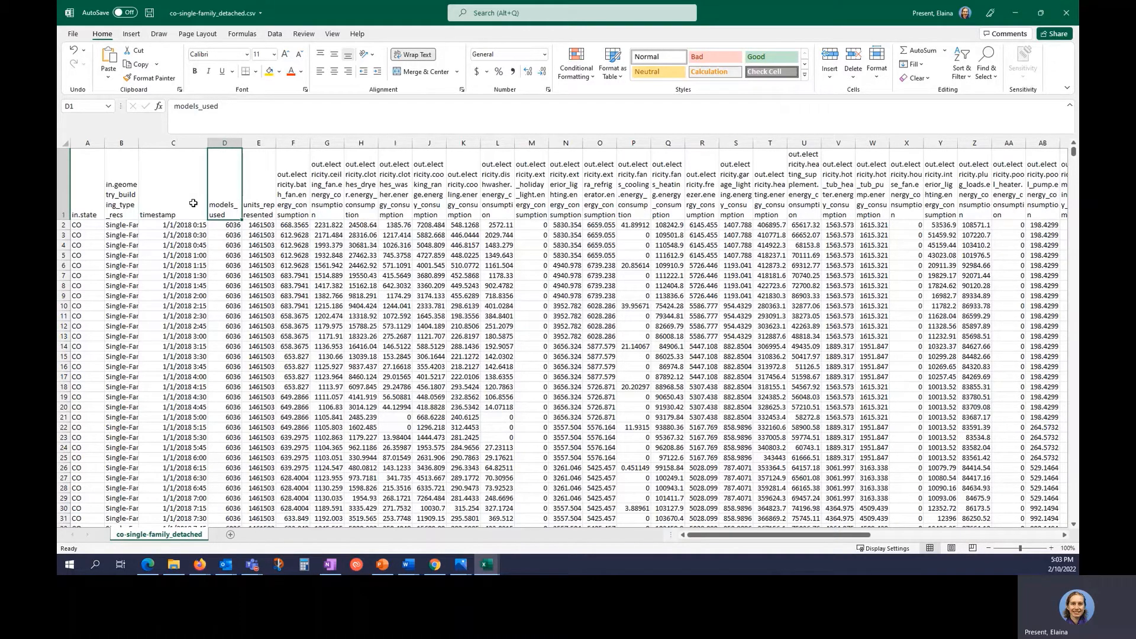
pyautogui.press('Right')
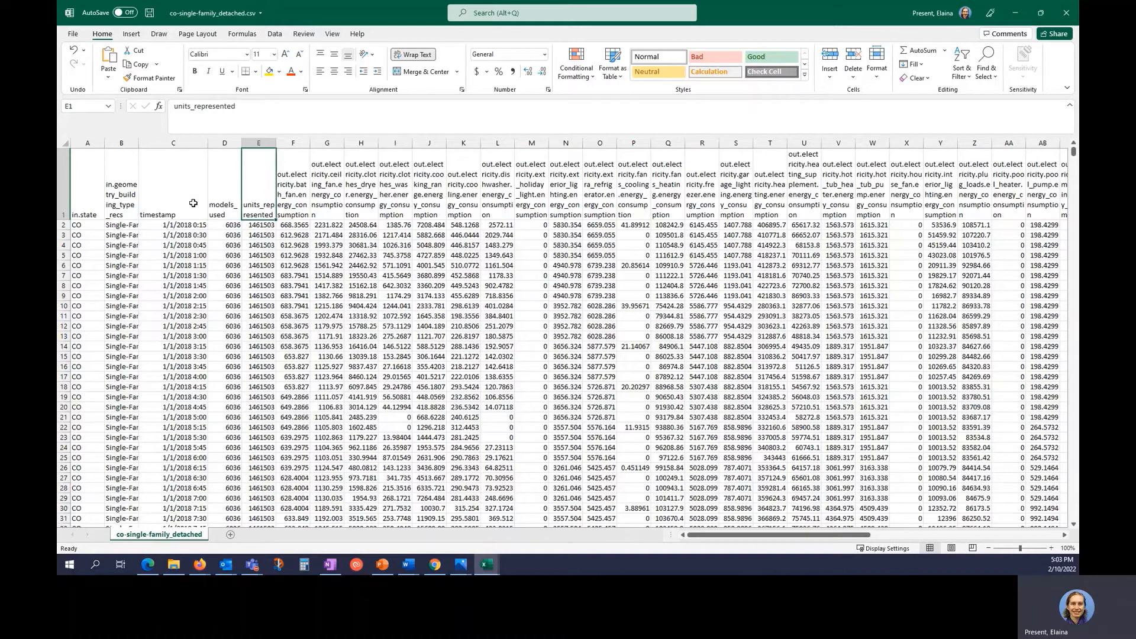
pyautogui.press('Down')
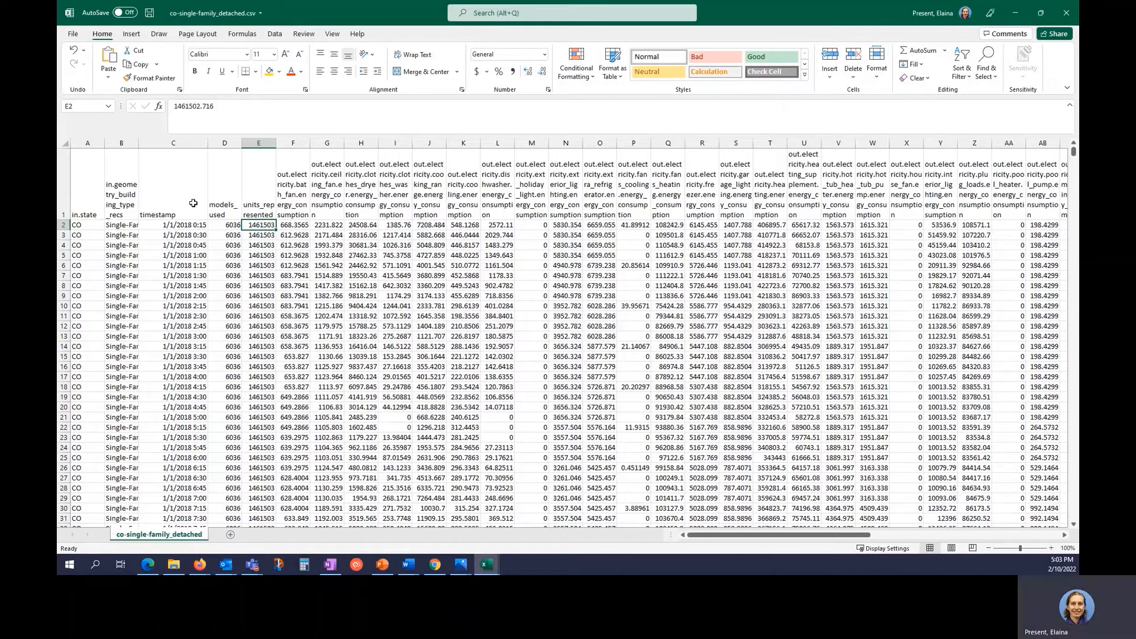
pyautogui.press('Right')
pyautogui.press('Right')
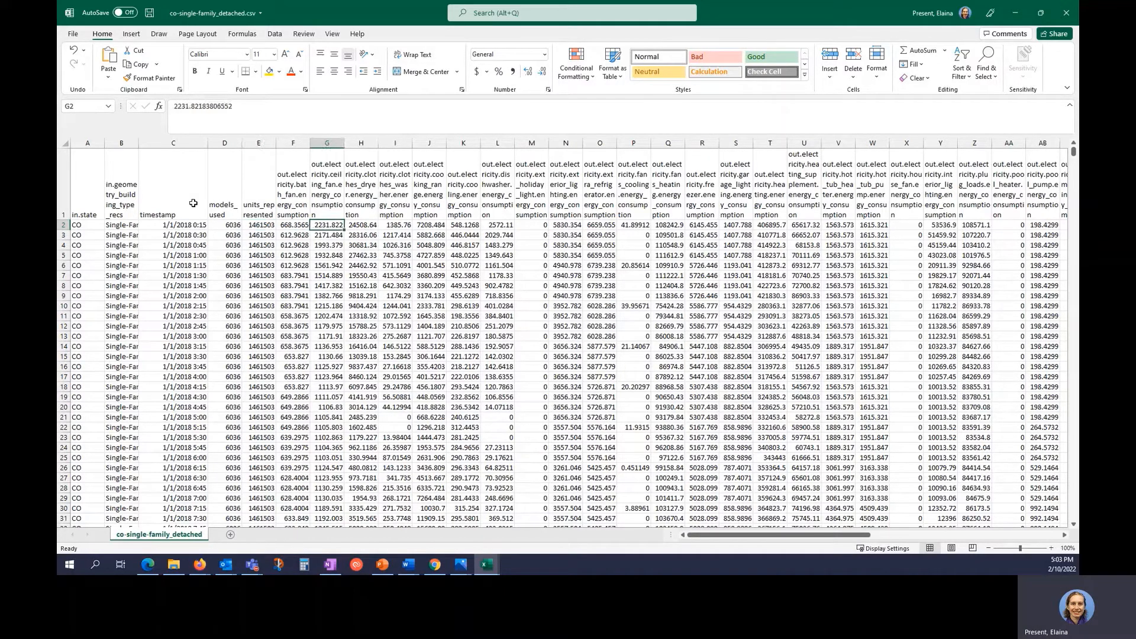
pyautogui.press('Left')
pyautogui.press('Left')
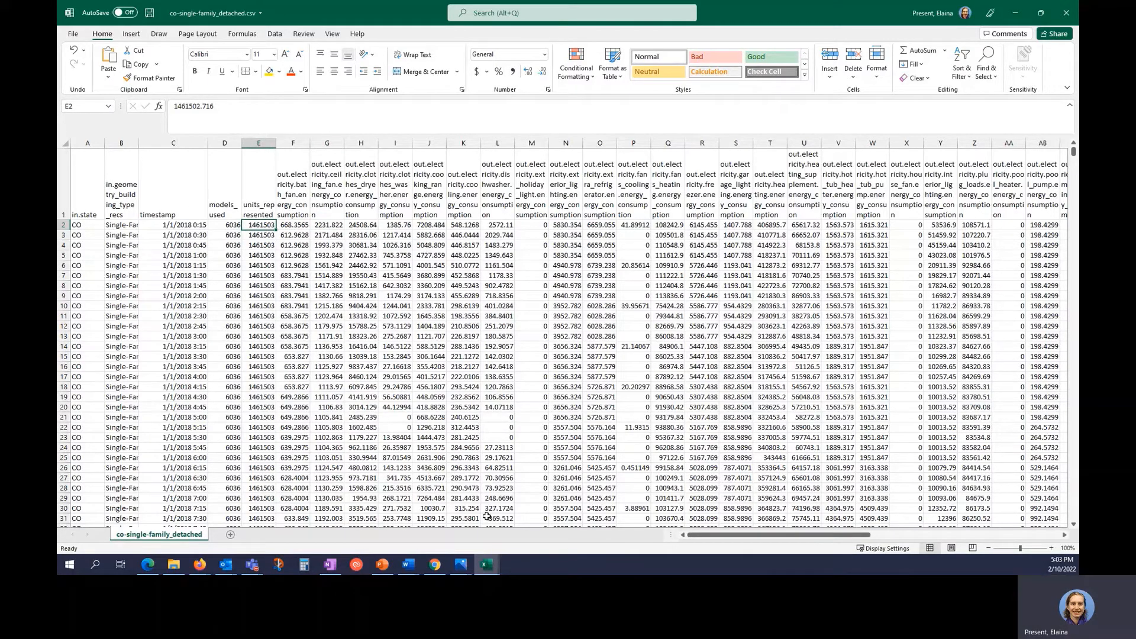
pyautogui.moveTo(488, 566)
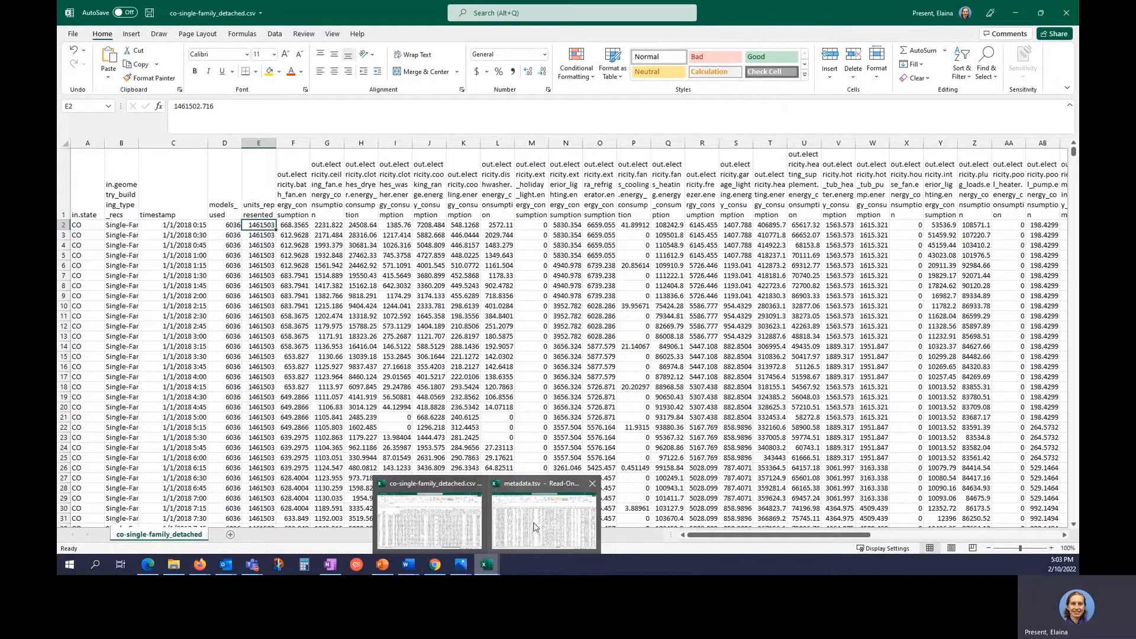
pyautogui.click(534, 526)
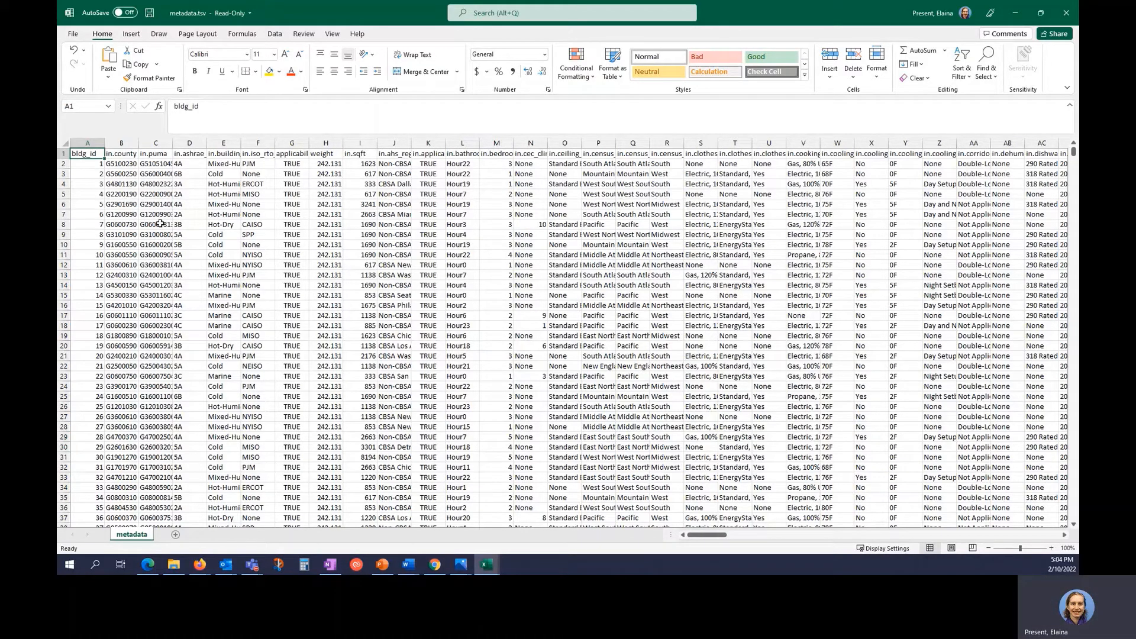
# Wrap the metadata header row and find the in.state column header in DN1.
pyautogui.click(64, 153)
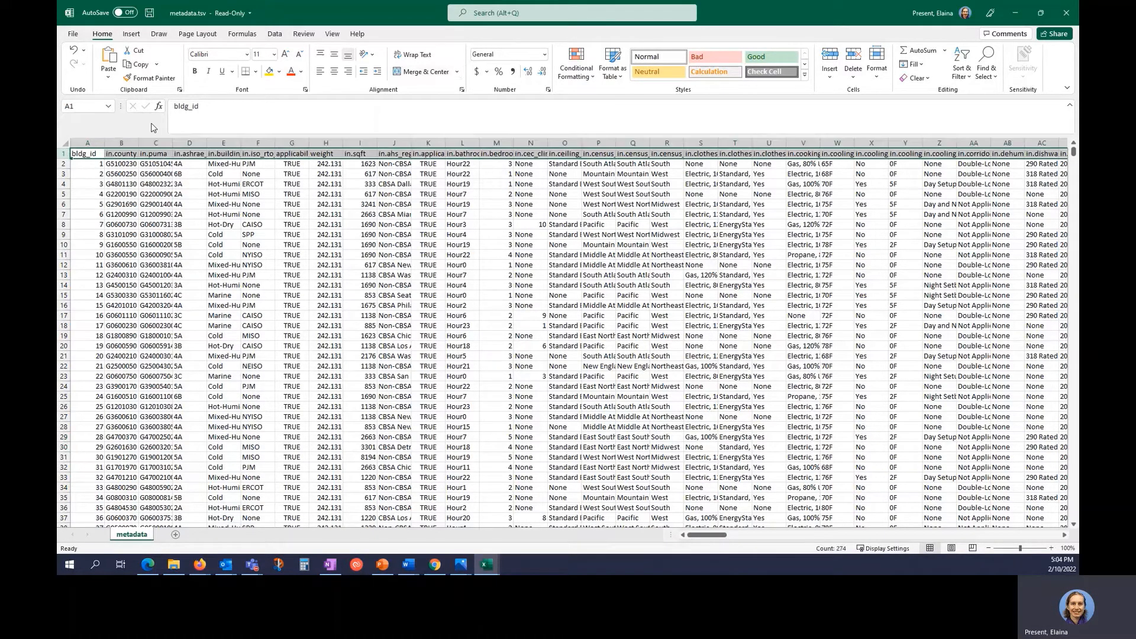
pyautogui.click(410, 54)
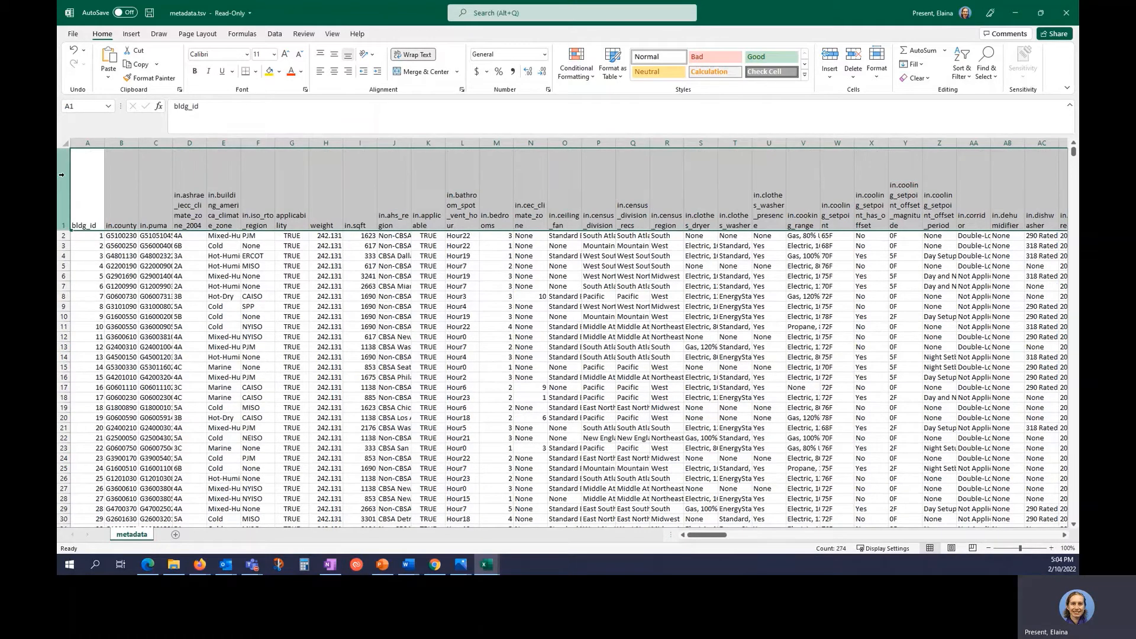
pyautogui.hotkey('ctrl', 'f')
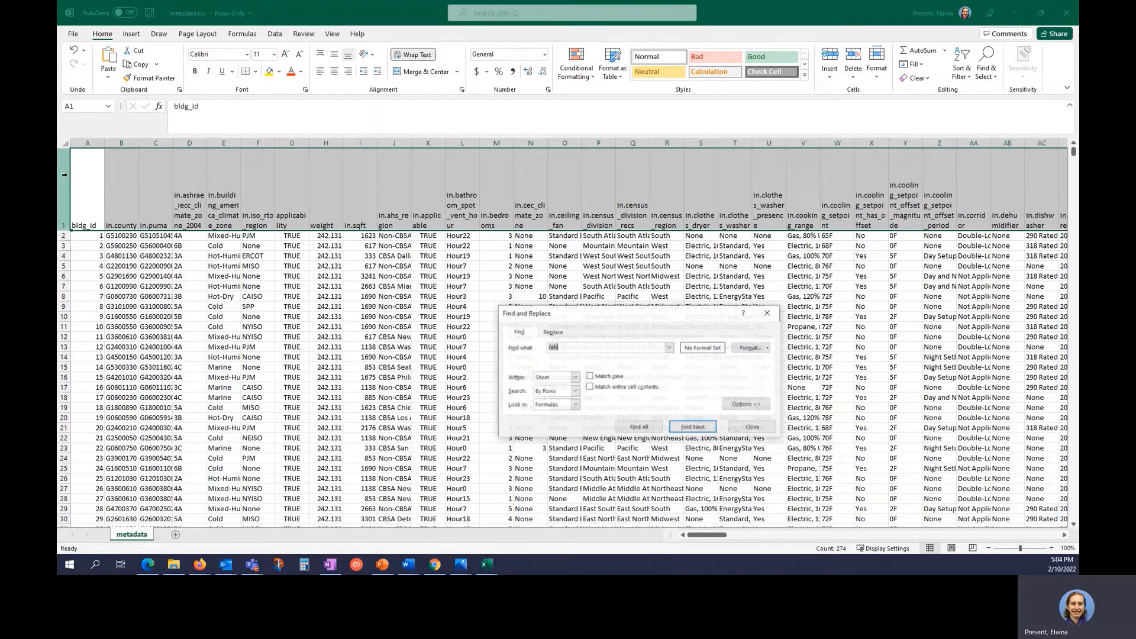
pyautogui.press('Return')
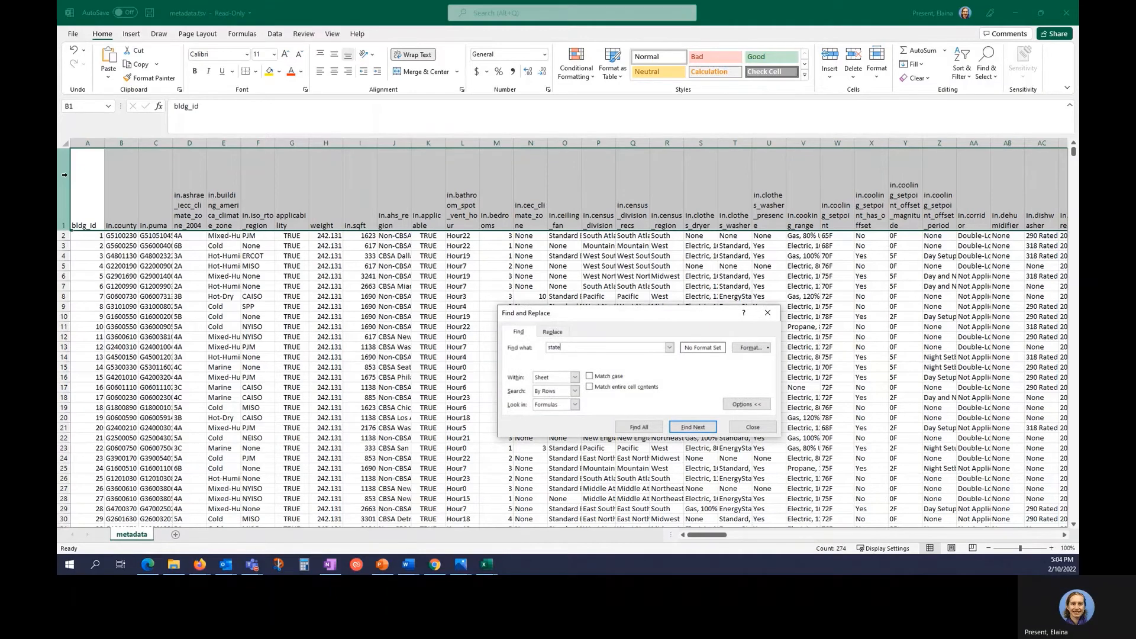
pyautogui.click(562, 188)
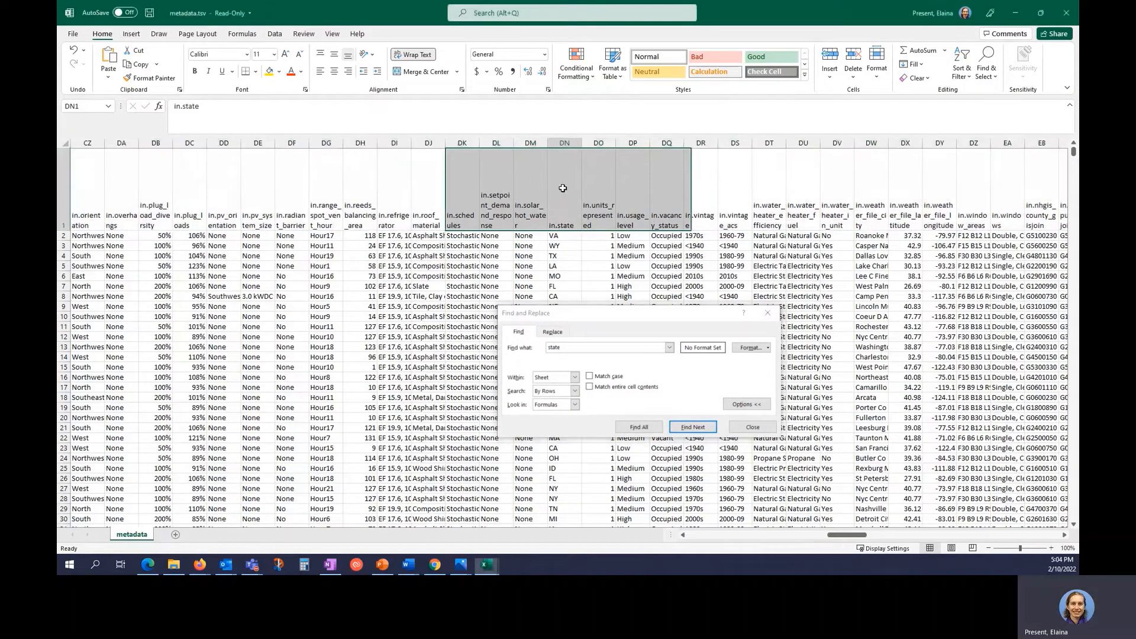
# Turn on filters and restrict in.state to CO, showing 9432 of 549800 records.
pyautogui.click(274, 33)
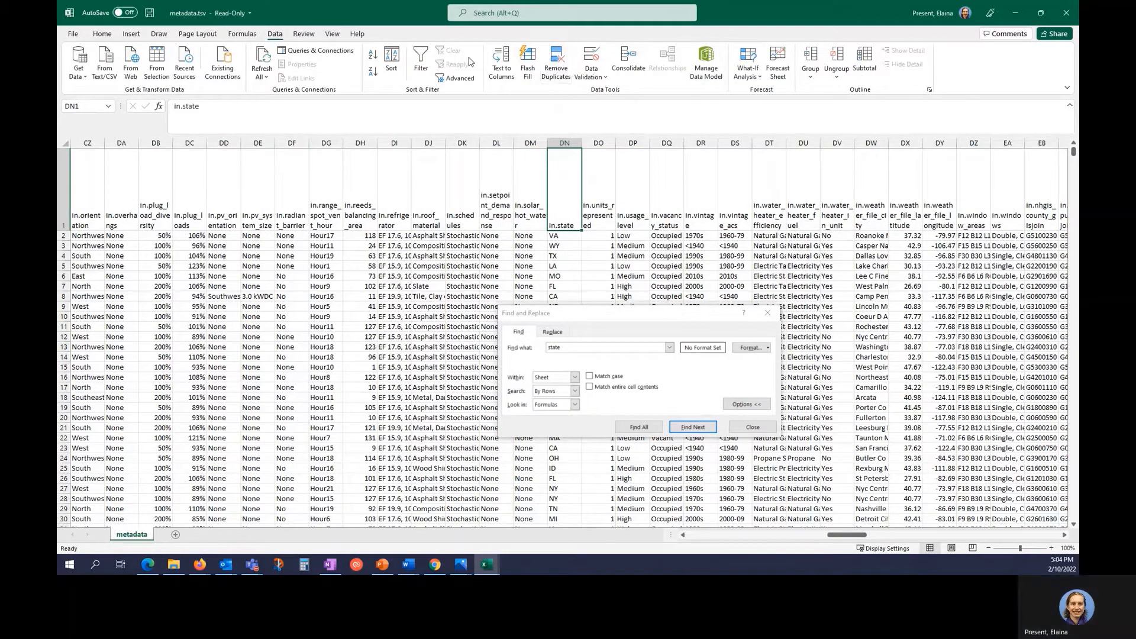
pyautogui.click(421, 59)
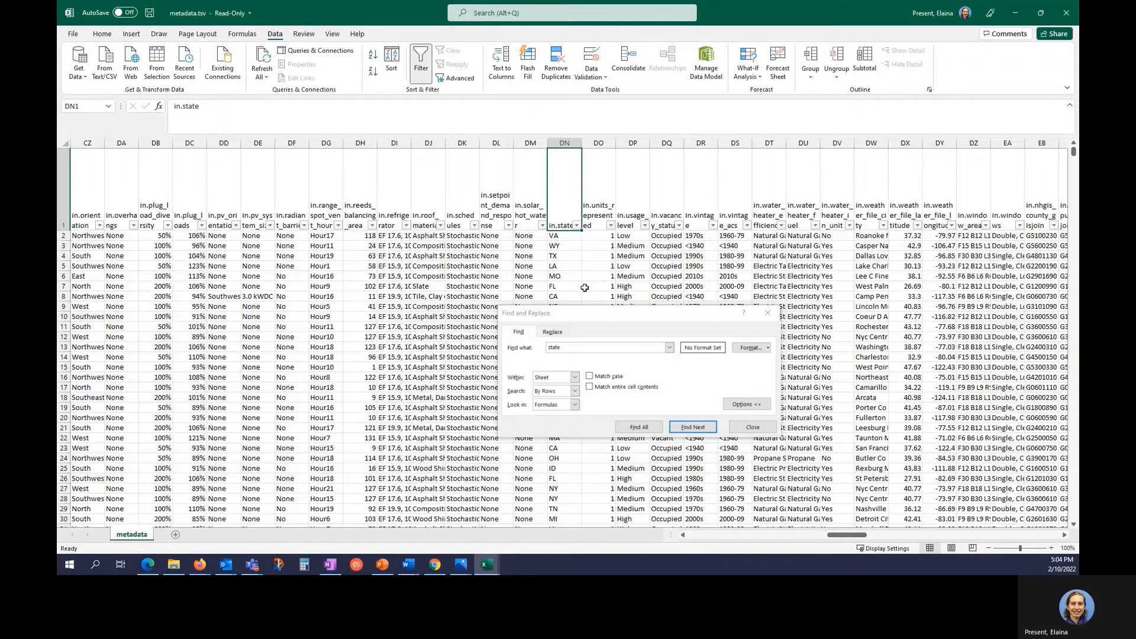
pyautogui.click(577, 227)
pyautogui.click(485, 351)
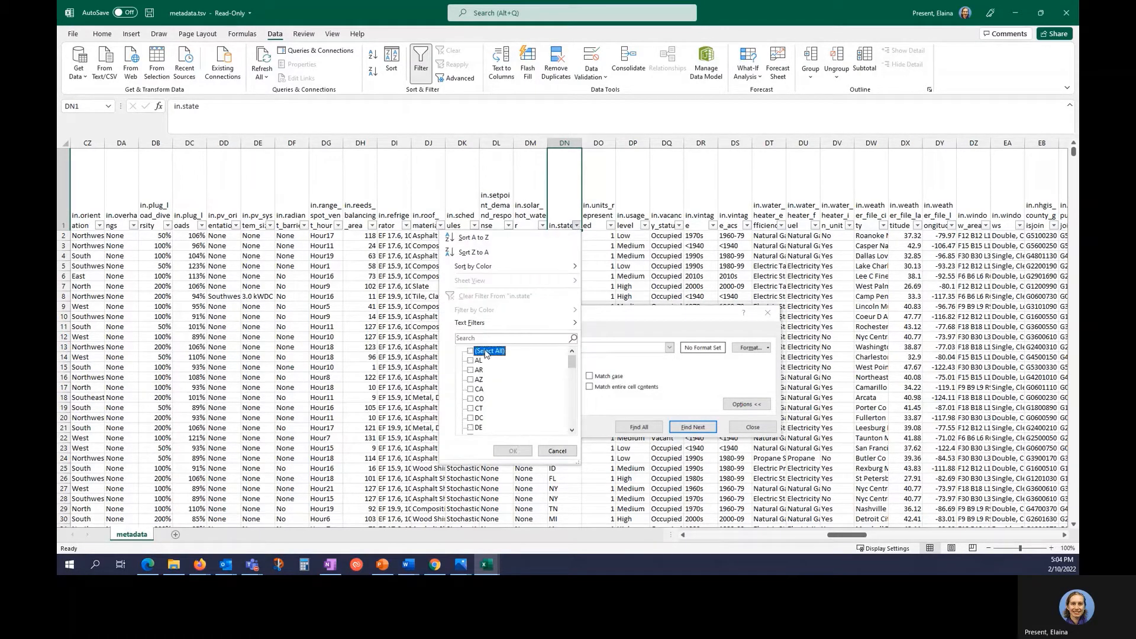
pyautogui.click(472, 398)
pyautogui.click(512, 451)
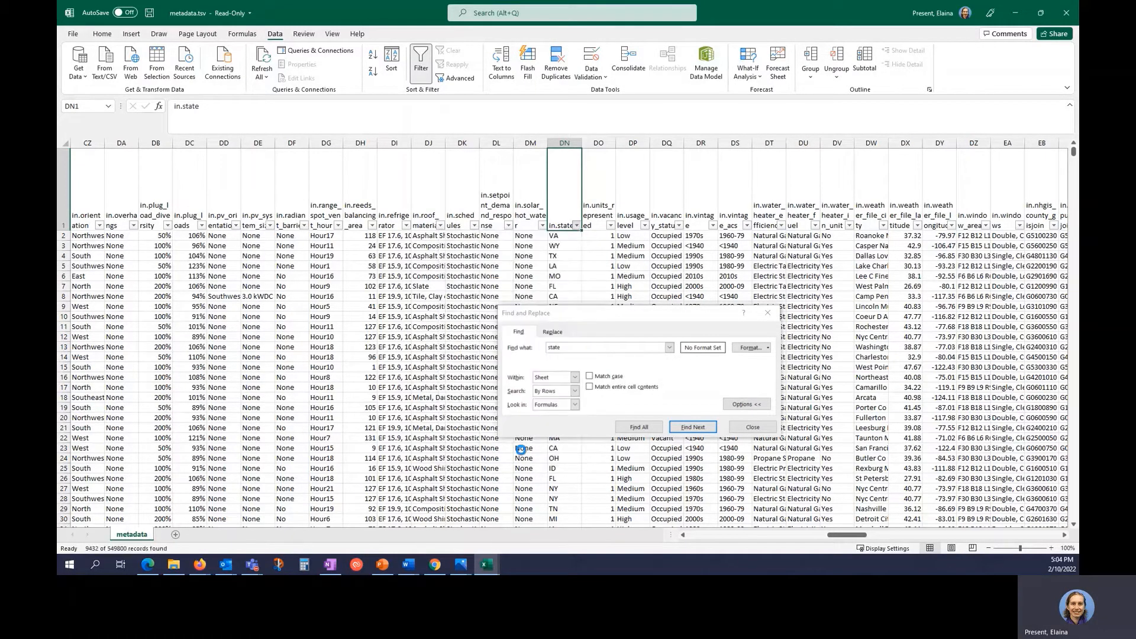
pyautogui.click(65, 225)
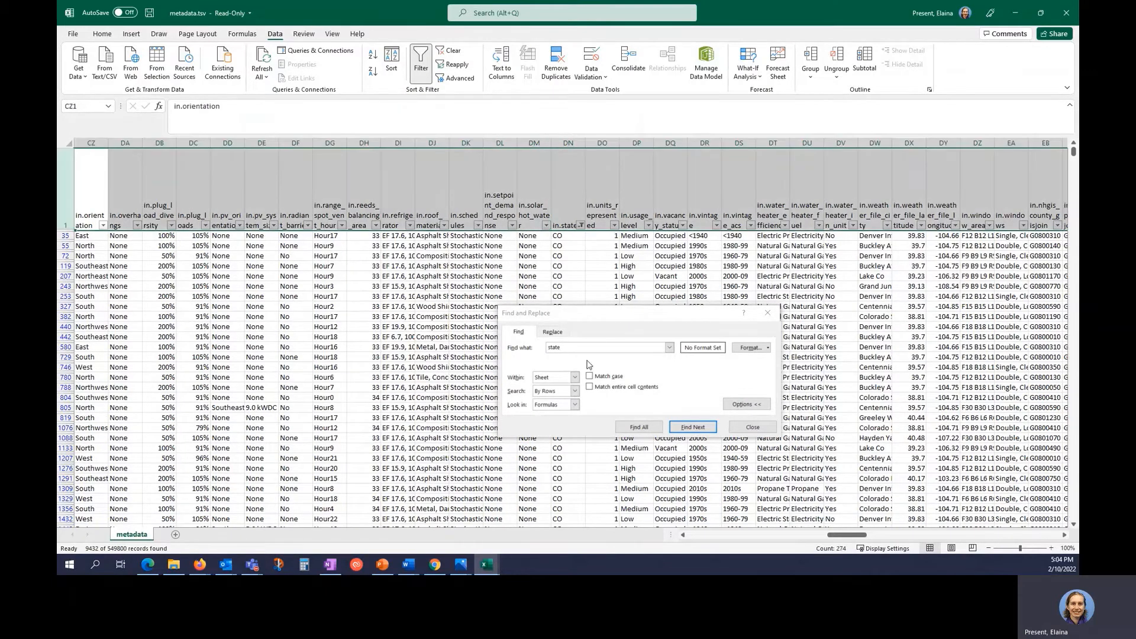
pyautogui.moveTo(565, 348); pyautogui.dragTo(513, 350)
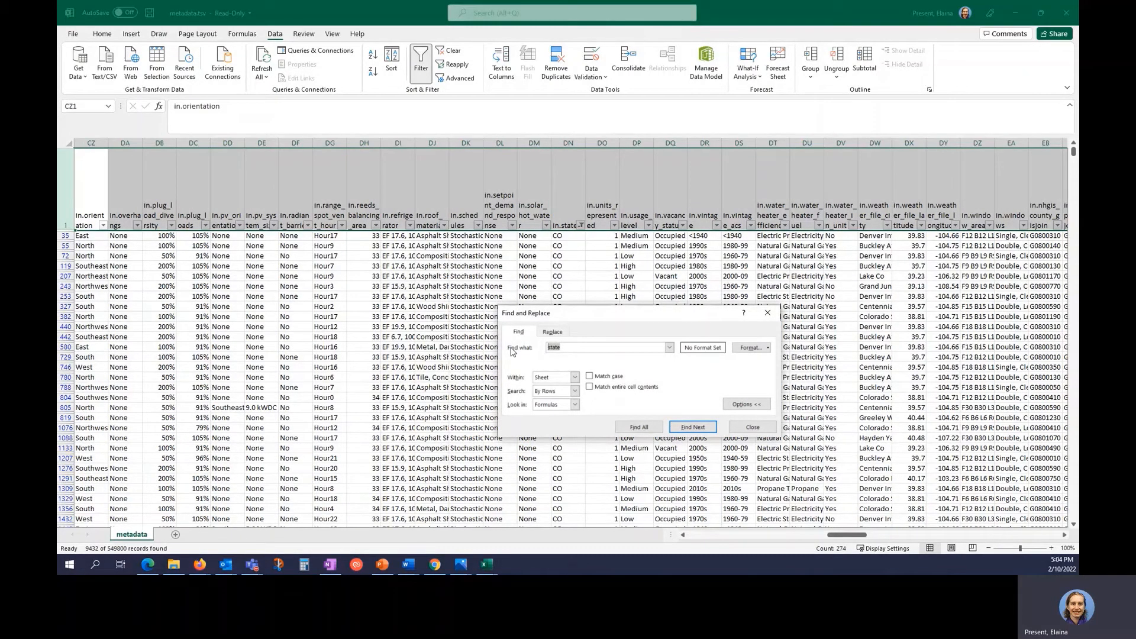
# Find the 'recs' column and filter in.geometry_building_type_recs to Single-Family Detached, leaving 6036 records.
pyautogui.write('recs')
pyautogui.press('Return')
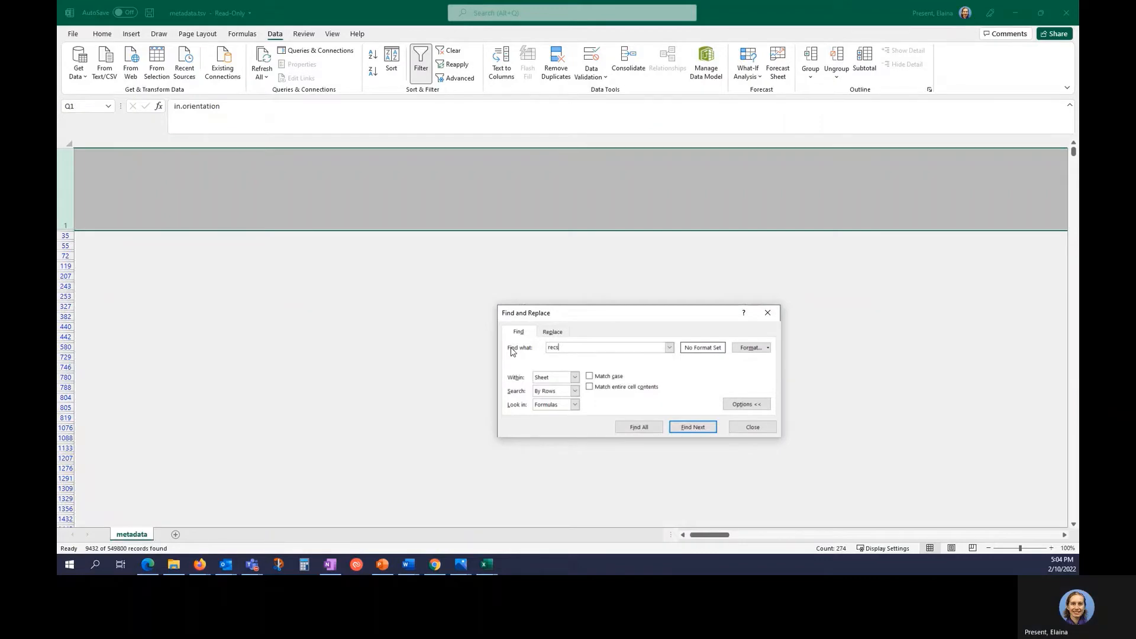
pyautogui.press('Return')
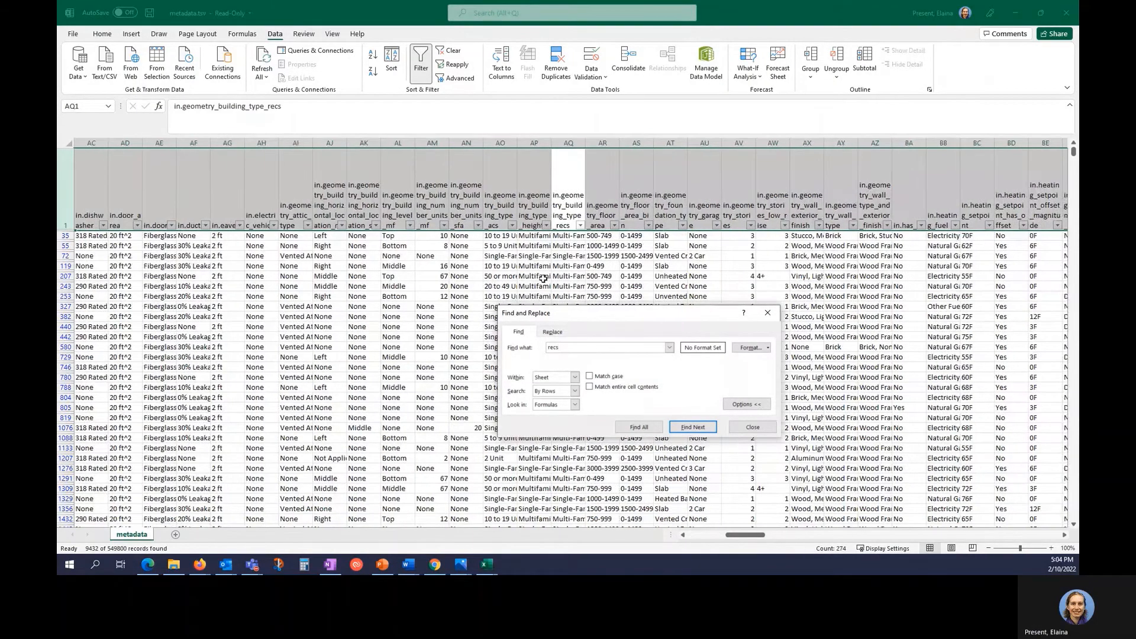
pyautogui.click(579, 225)
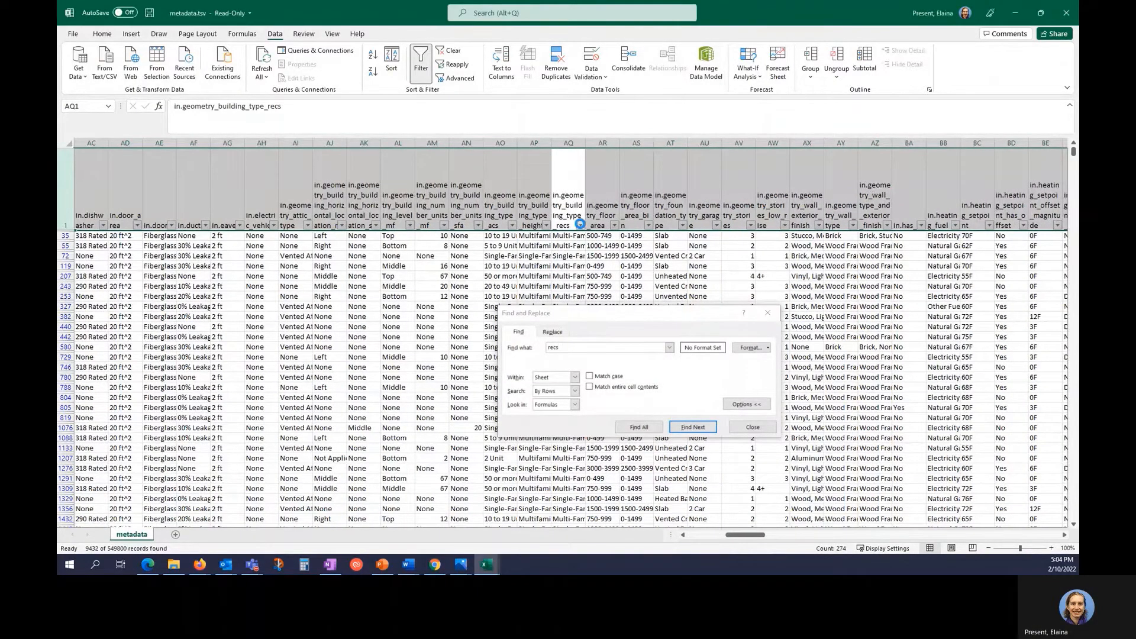
pyautogui.click(494, 353)
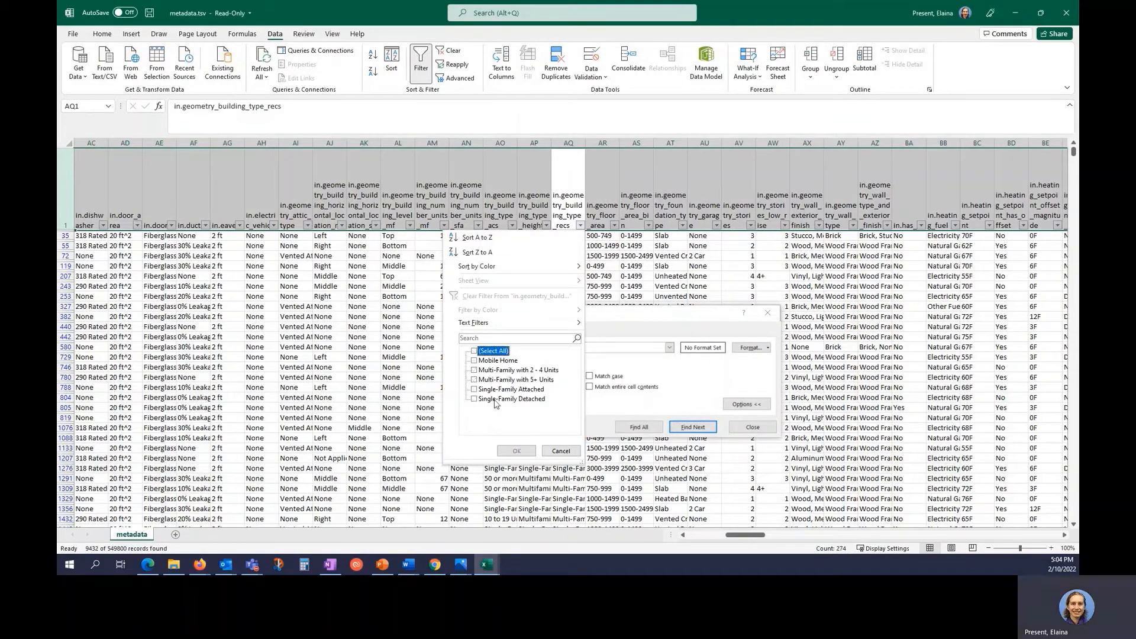
pyautogui.click(496, 400)
pyautogui.click(520, 451)
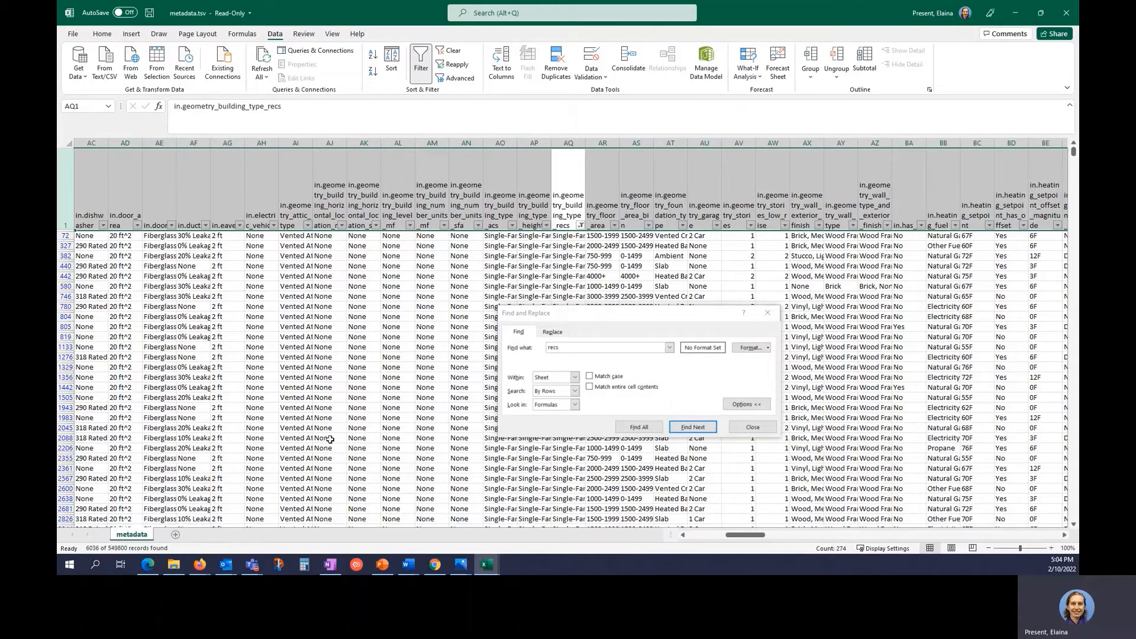
pyautogui.click(748, 427)
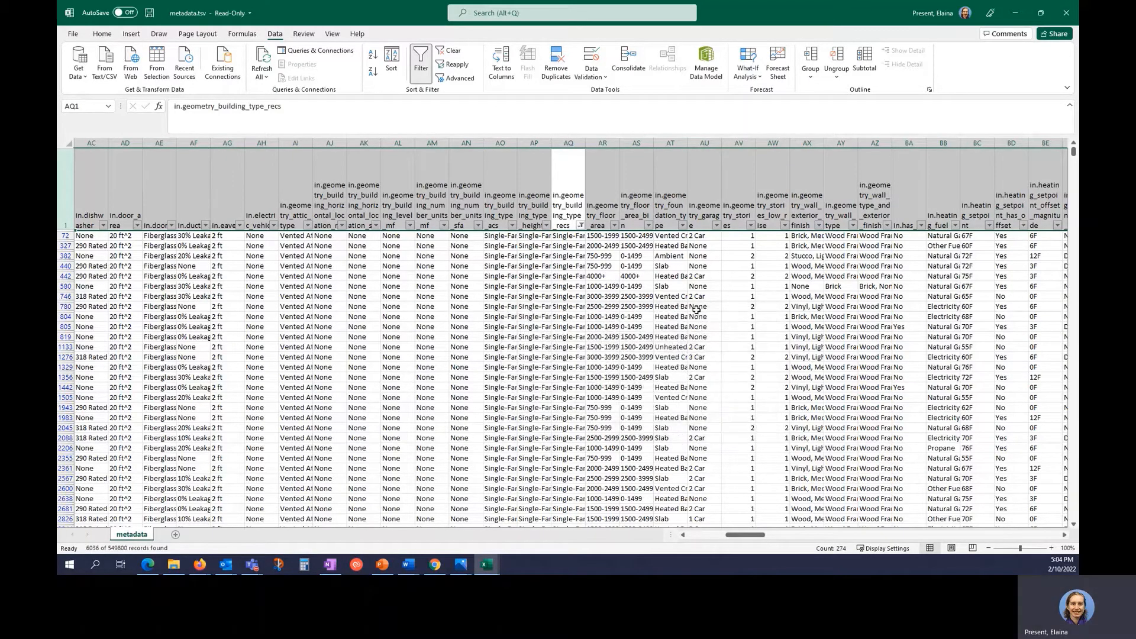
# Return to the first filtered row, A72, in bldg_id and select the header row.
pyautogui.click(692, 306)
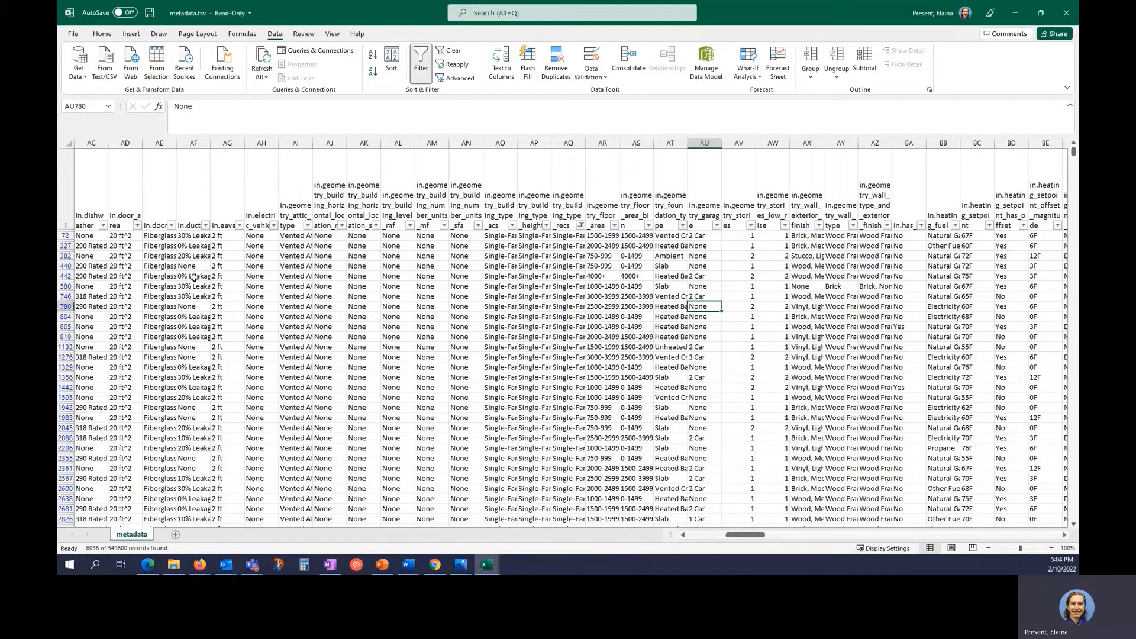
pyautogui.hotkey('ctrl', 'Left')
pyautogui.press('Up')
pyautogui.press('Up')
pyautogui.press('Up')
pyautogui.press('Up')
pyautogui.press('Up')
pyautogui.press('Up')
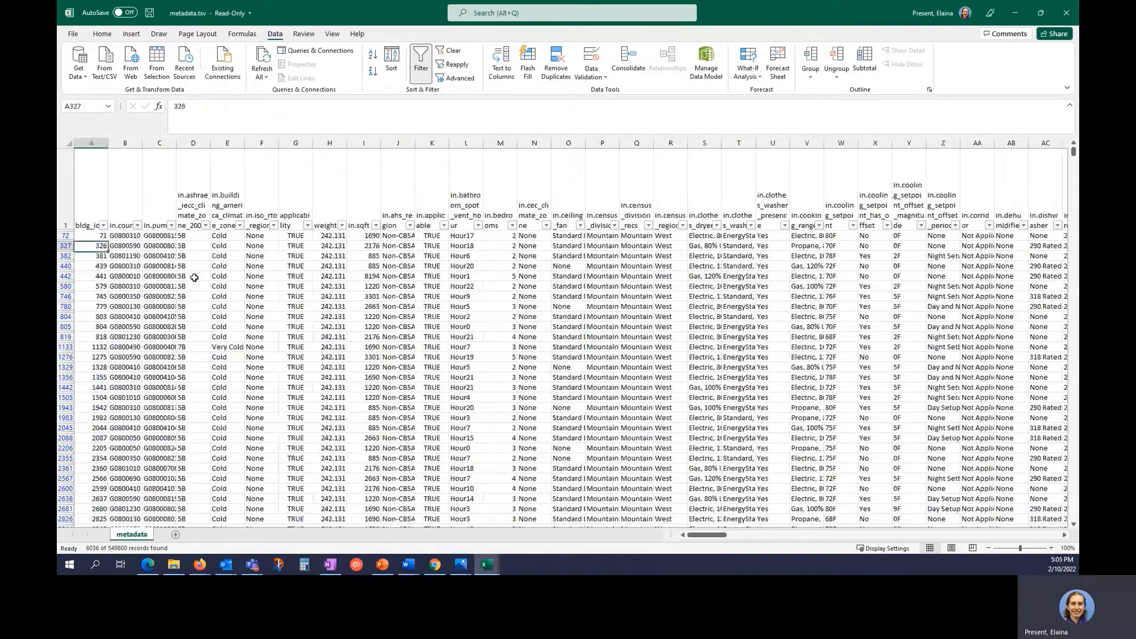
pyautogui.press('Up')
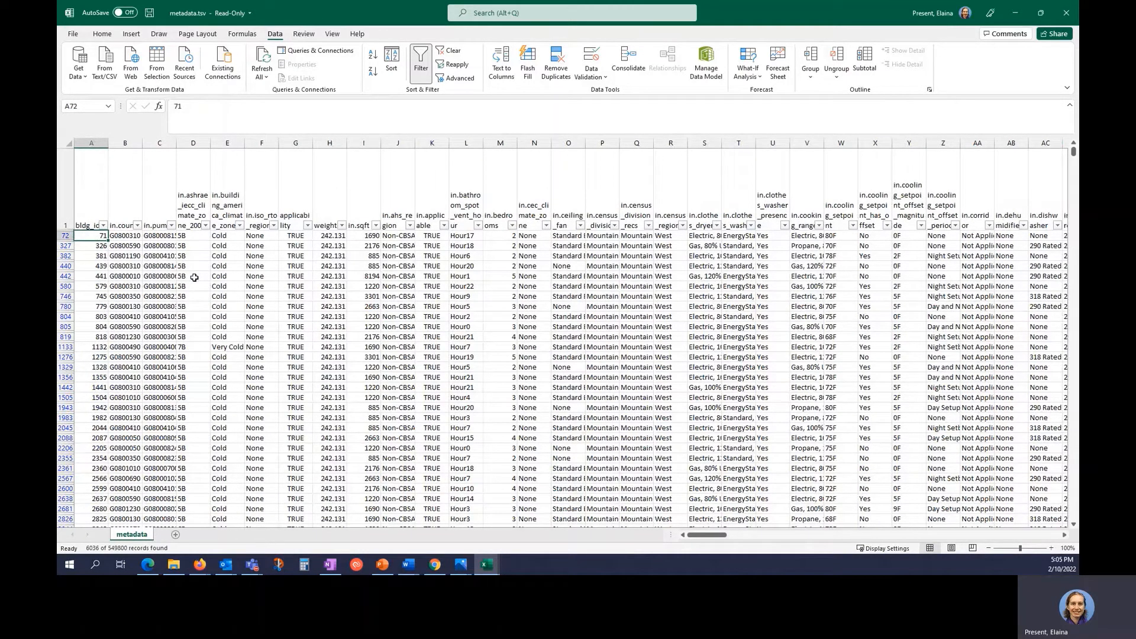
pyautogui.click(63, 176)
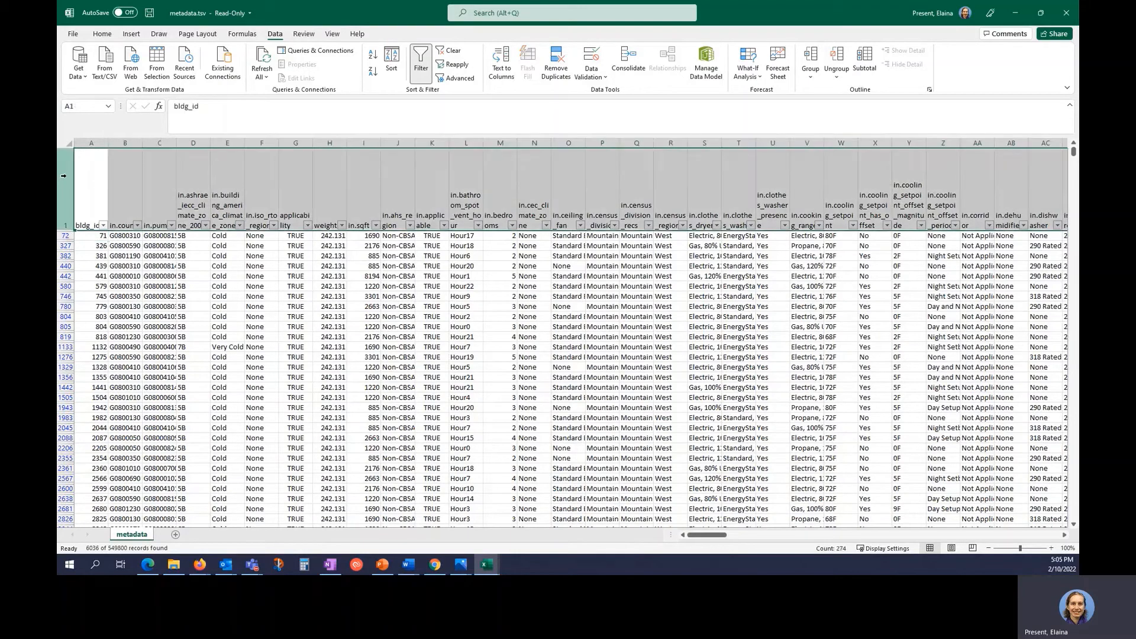
# Search the headers for 'vintage' to locate the in.vintage column (DR).
pyautogui.hotkey('ctrl', 'f')
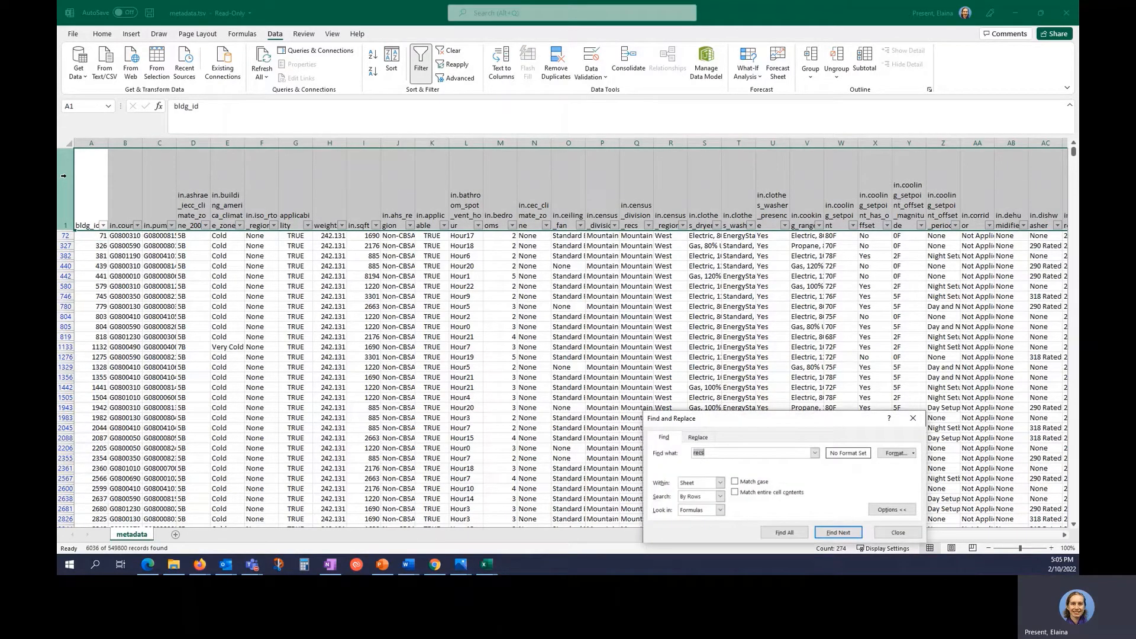
pyautogui.press('BackSpace')
pyautogui.write('vintage')
pyautogui.press('Return')
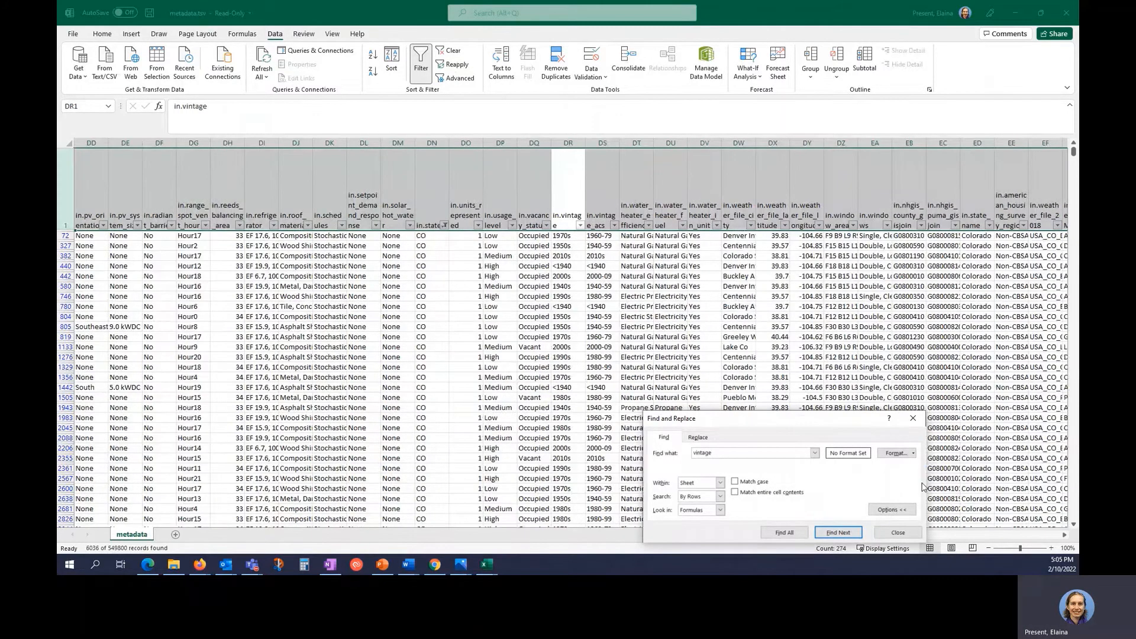
pyautogui.click(897, 532)
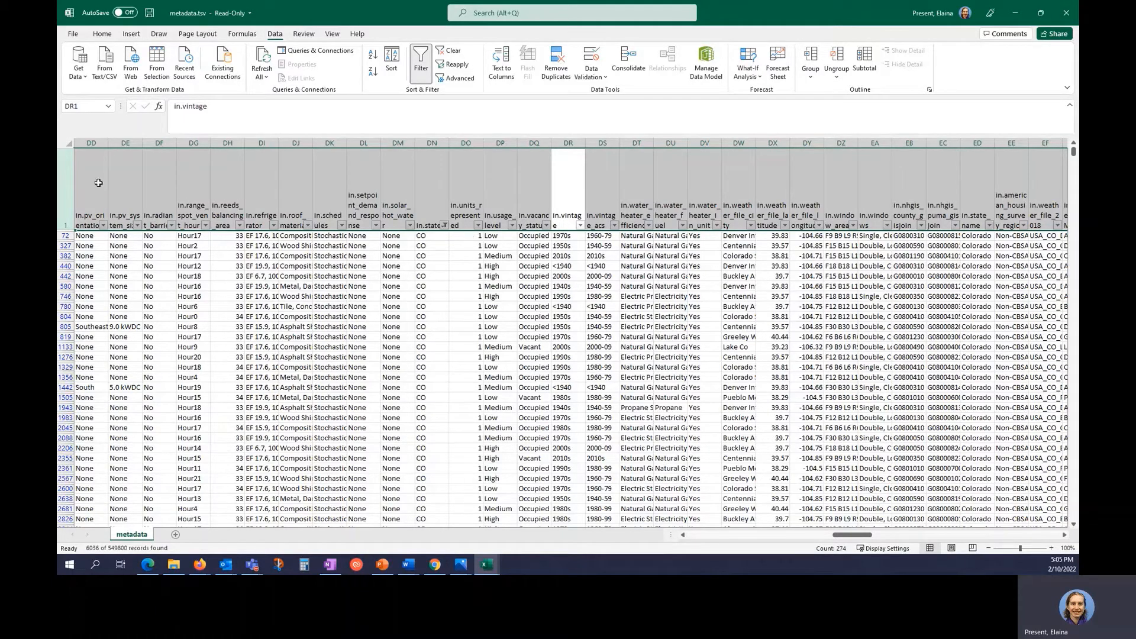
pyautogui.click(63, 172)
# Search for 'insulation_wall' to locate the in.insulation_wall column (CF), then return to EULP Demo.
pyautogui.hotkey('ctrl', 'f')
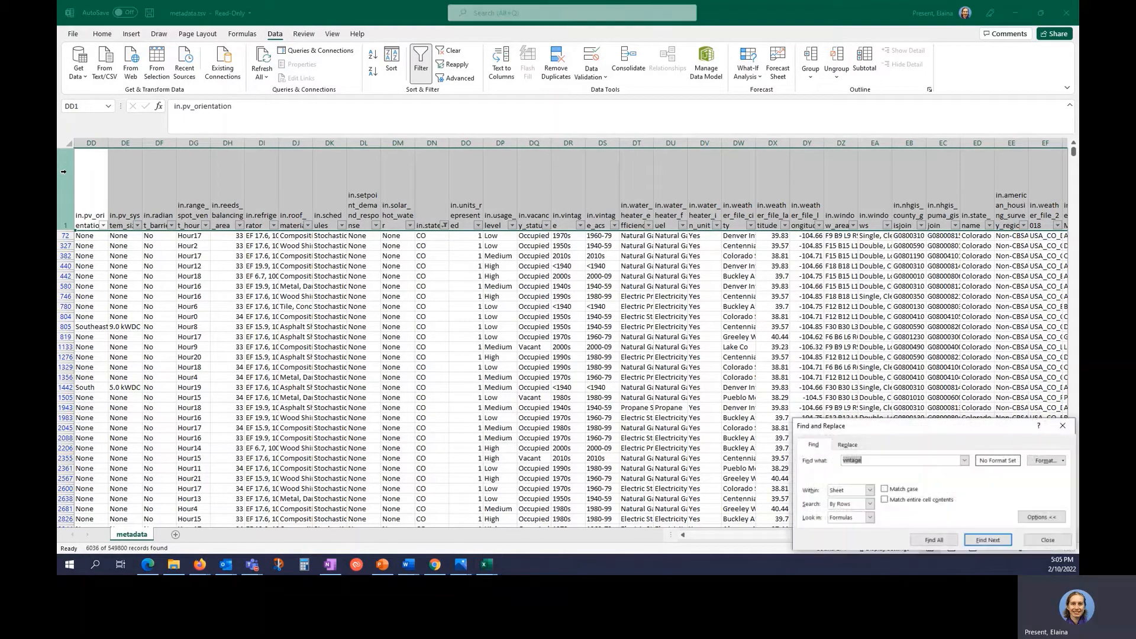
pyautogui.write('insulation_wall')
pyautogui.press('Return')
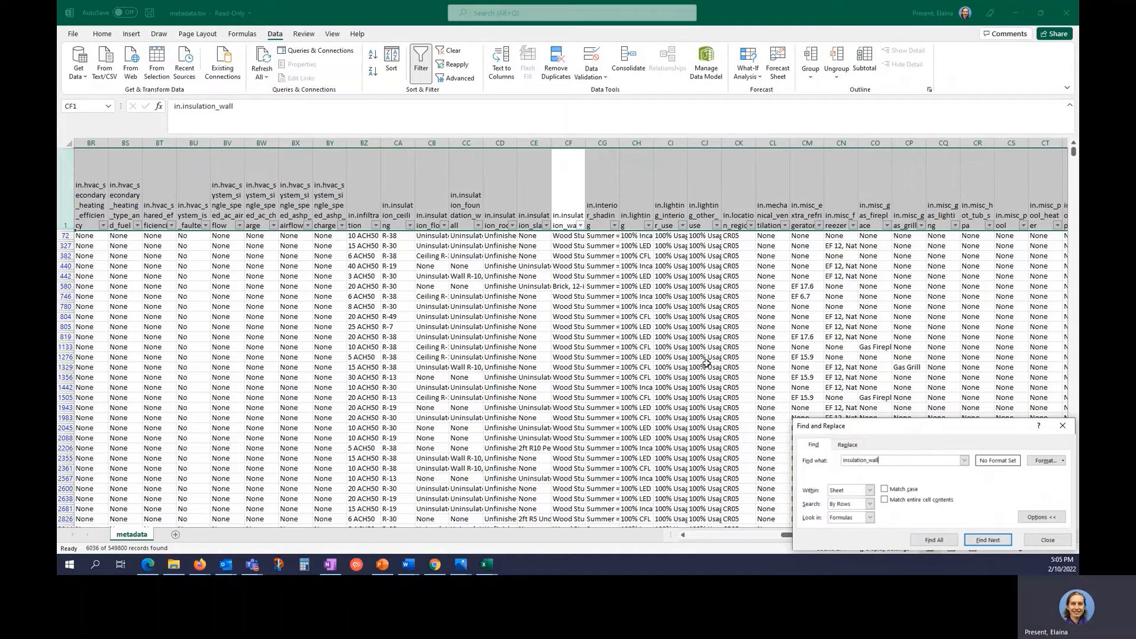
pyautogui.click(1045, 538)
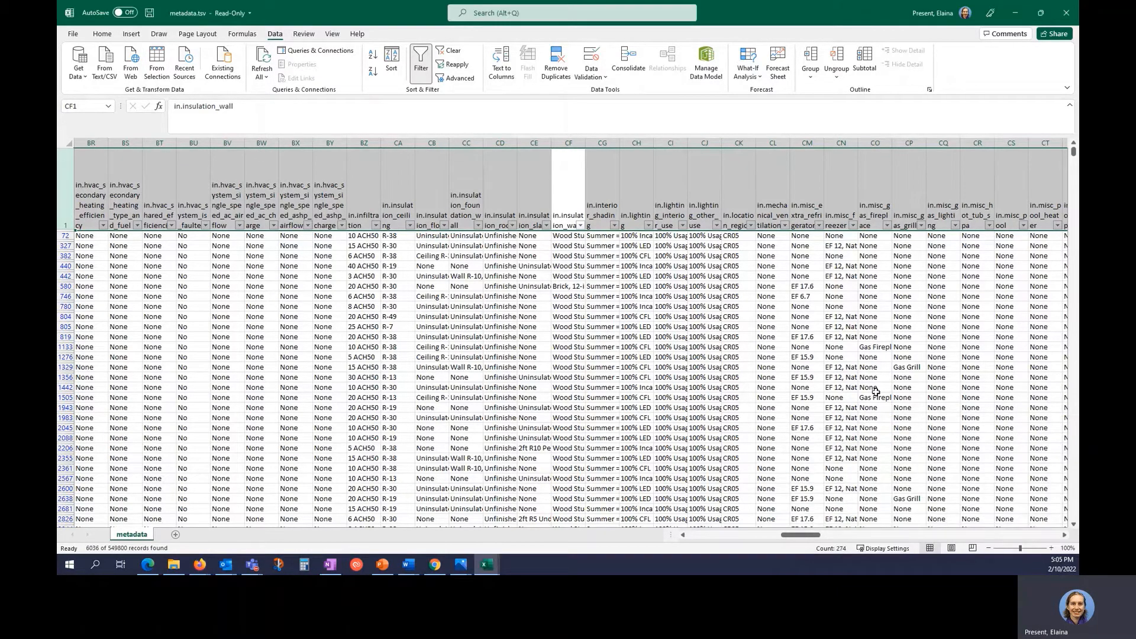
pyautogui.click(433, 276)
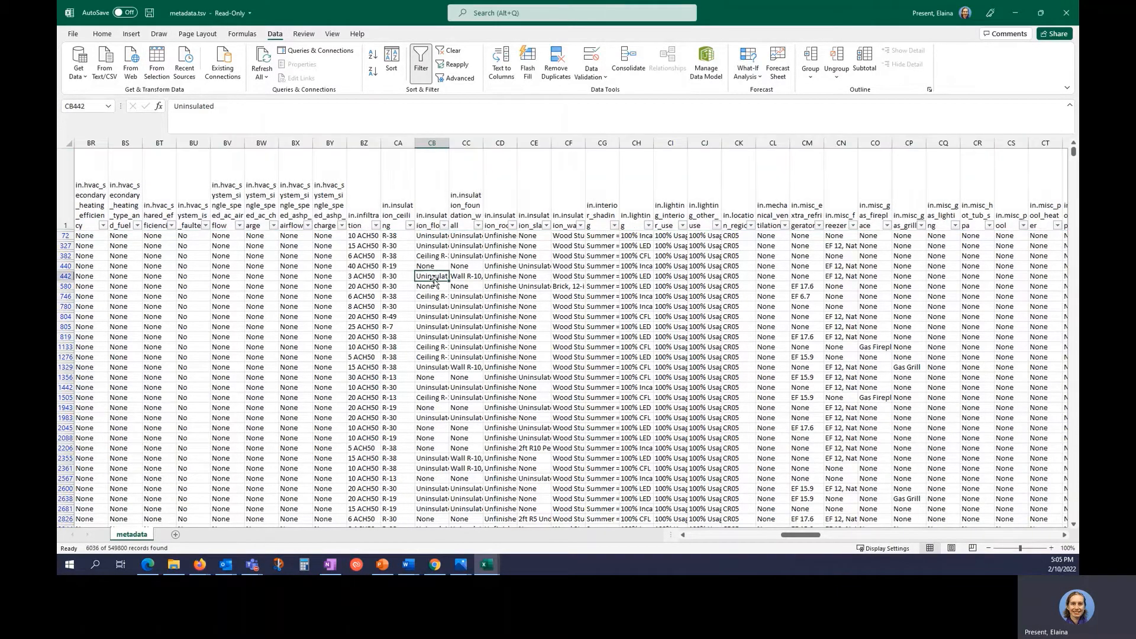
pyautogui.click(175, 564)
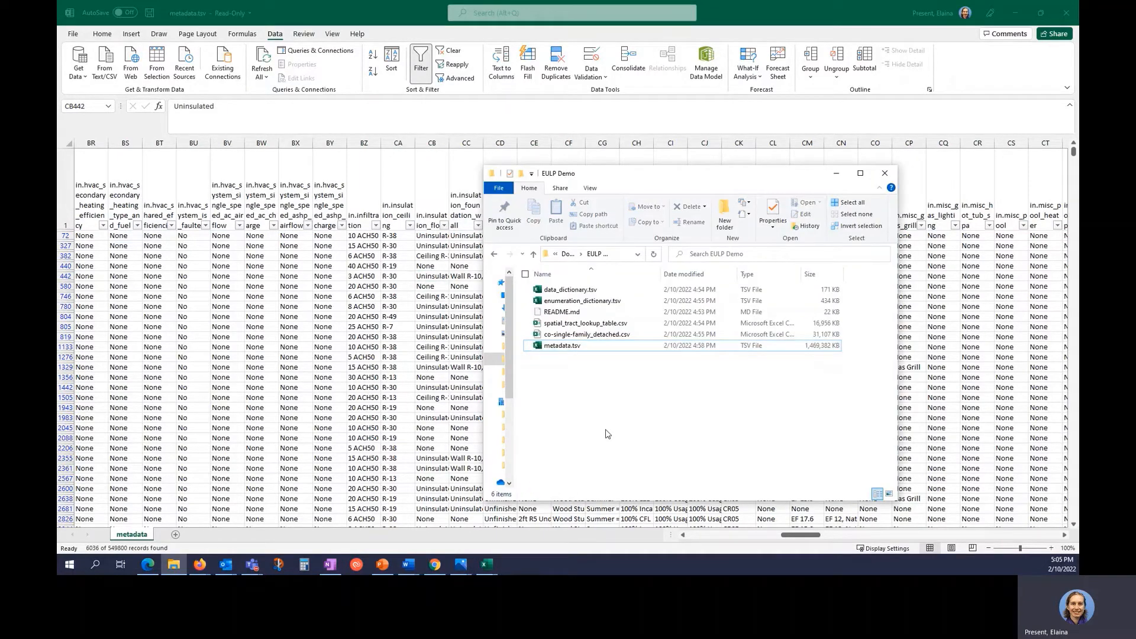
# Open data_dictionary.tsv and wrap its header row text.
pyautogui.doubleClick(586, 292)
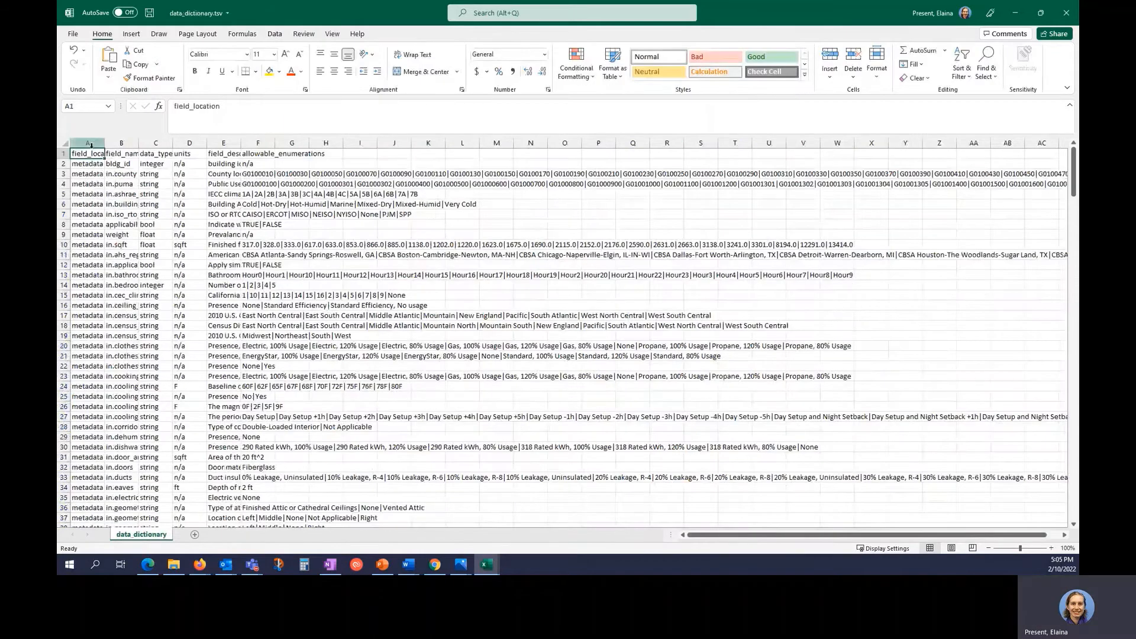
pyautogui.click(63, 153)
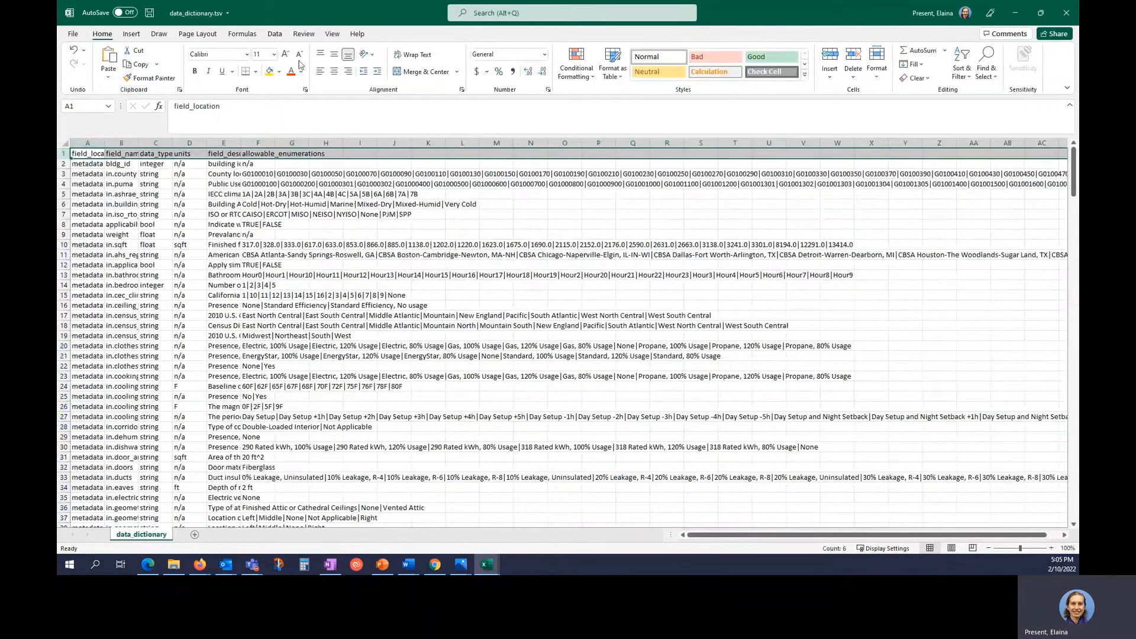
pyautogui.click(412, 55)
pyautogui.click(101, 195)
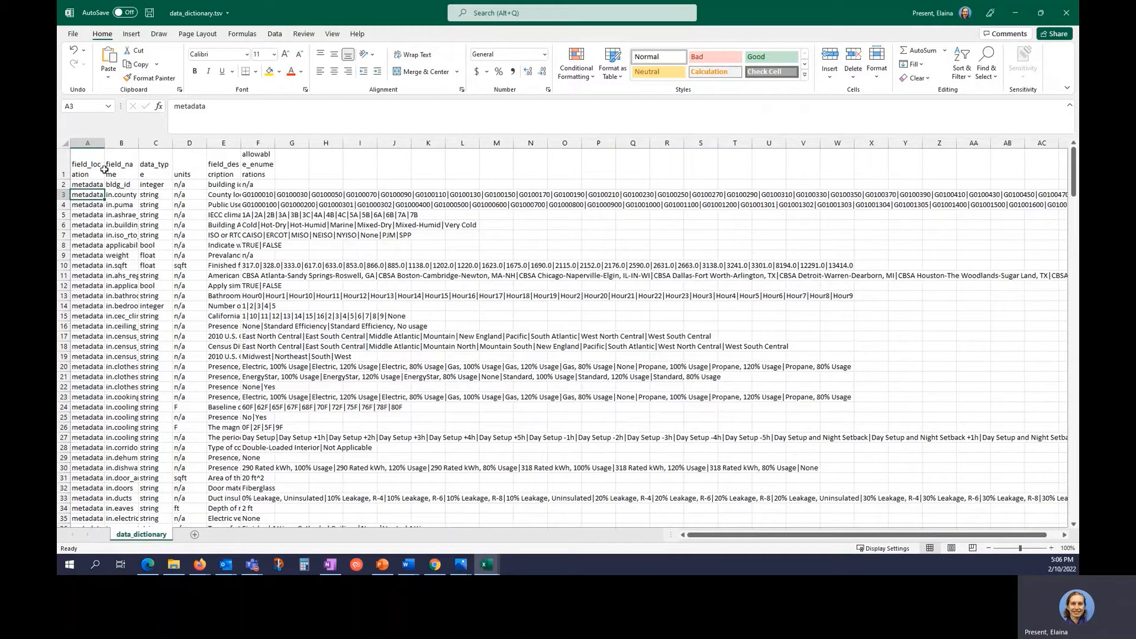
# Browse the field list and autofit the field_name column to show full names.
pyautogui.click(130, 255)
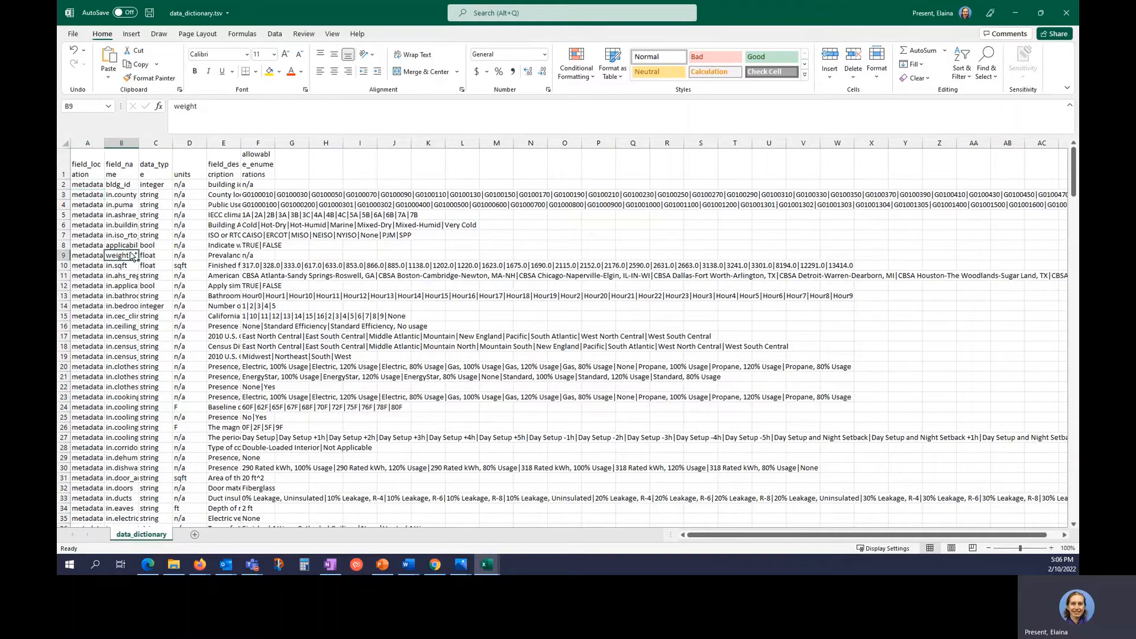
pyautogui.hotkey('ctrl', 'Down')
pyautogui.press('Up')
pyautogui.press('Up')
pyautogui.press('Up')
pyautogui.press('Up')
pyautogui.press('Up')
pyautogui.press('Up')
pyautogui.press('Up')
pyautogui.press('Up')
pyautogui.press('Up')
pyautogui.press('Up')
pyautogui.press('Up')
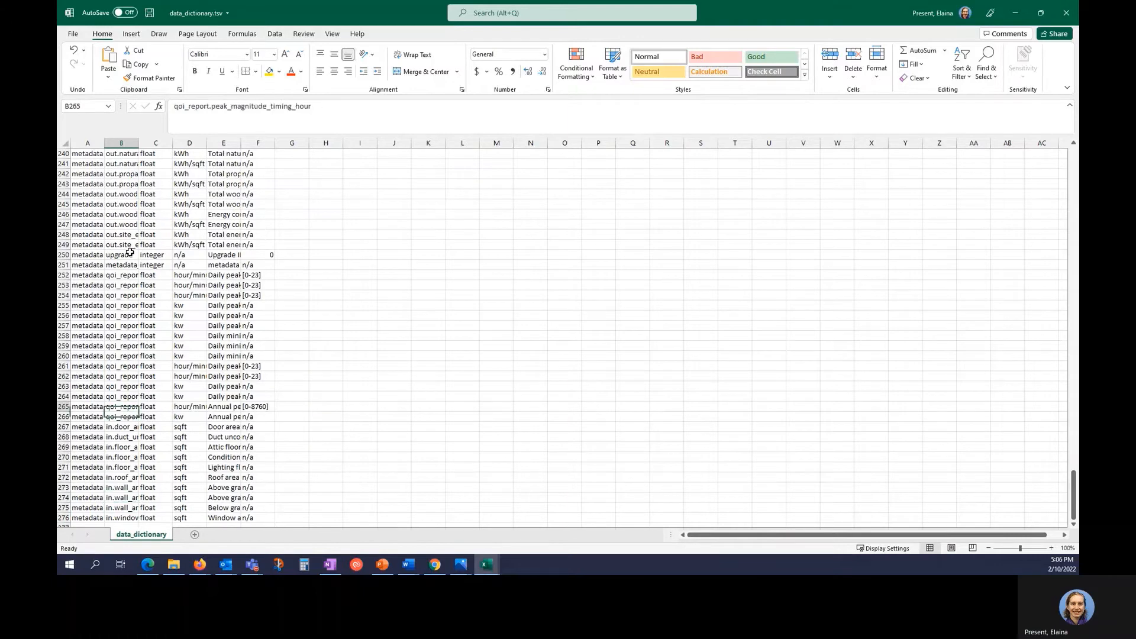
pyautogui.press('Up')
pyautogui.press('Up')
pyautogui.press('Up')
pyautogui.press('Up')
pyautogui.press('Up')
pyautogui.press('Up')
pyautogui.press('Up')
pyautogui.press('Up')
pyautogui.press('Up')
pyautogui.press('Up')
pyautogui.press('Up')
pyautogui.press('Up')
pyautogui.hotkey('ctrl', 'Up')
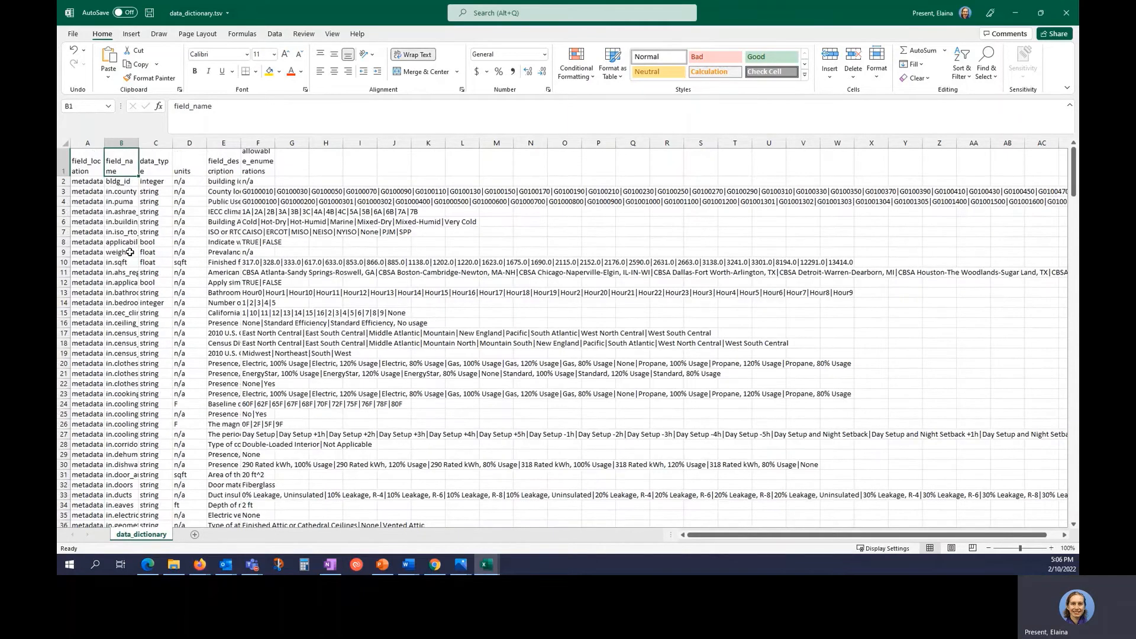
pyautogui.press('Right')
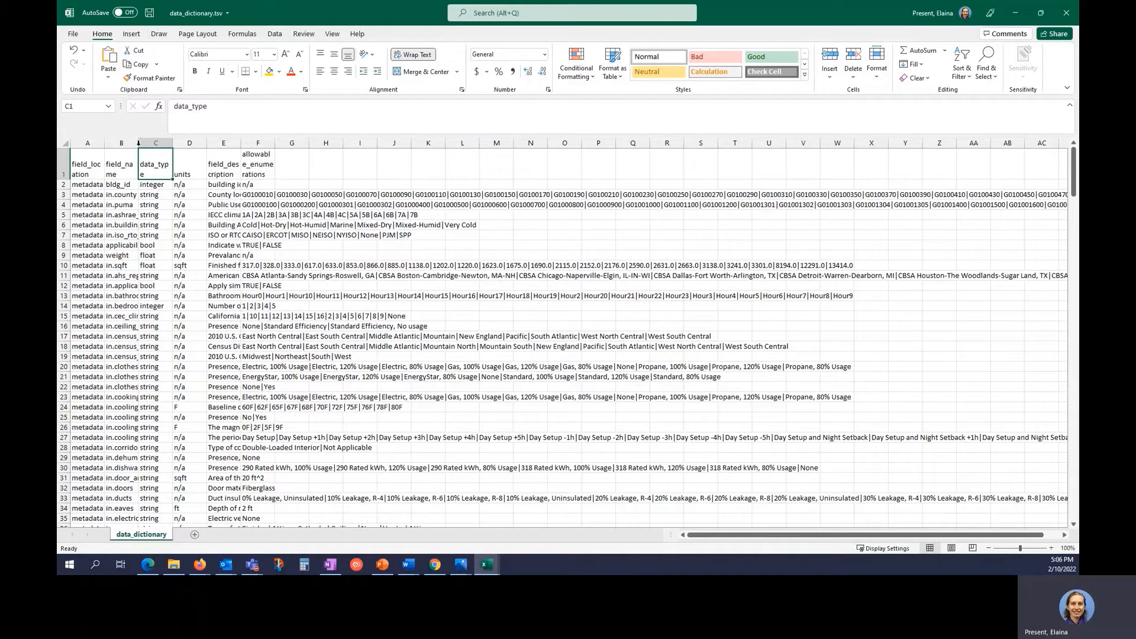
pyautogui.doubleClick(139, 143)
pyautogui.click(188, 142)
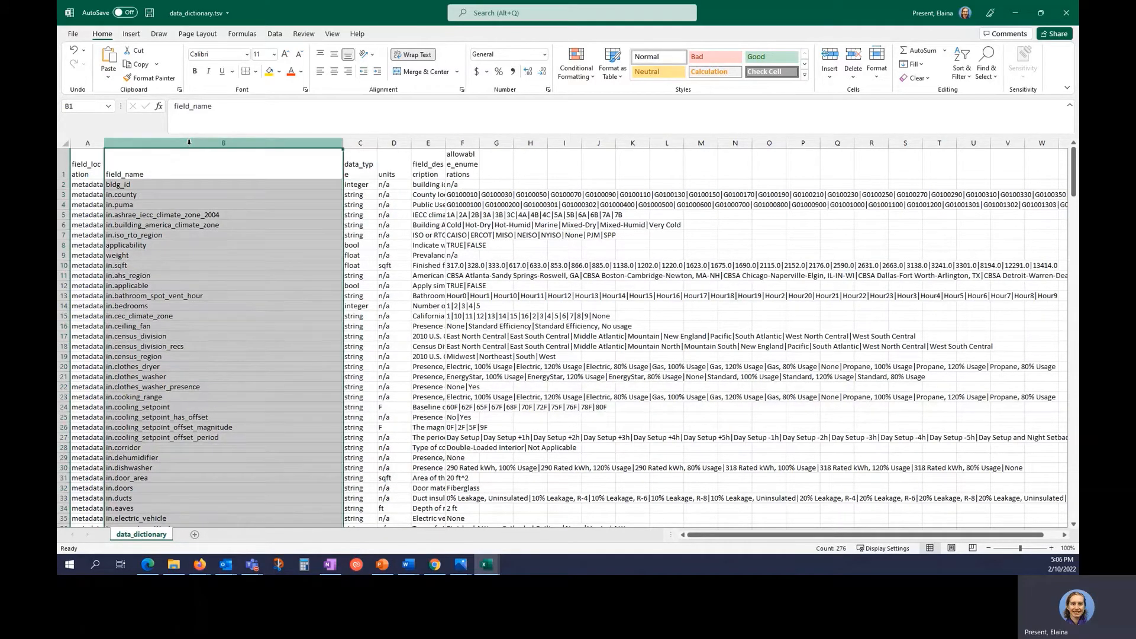
# Look up in.insulation_wall in the data dictionary and read its description and allowed values.
pyautogui.hotkey('ctrl', 'f')
pyautogui.write('insulation_')
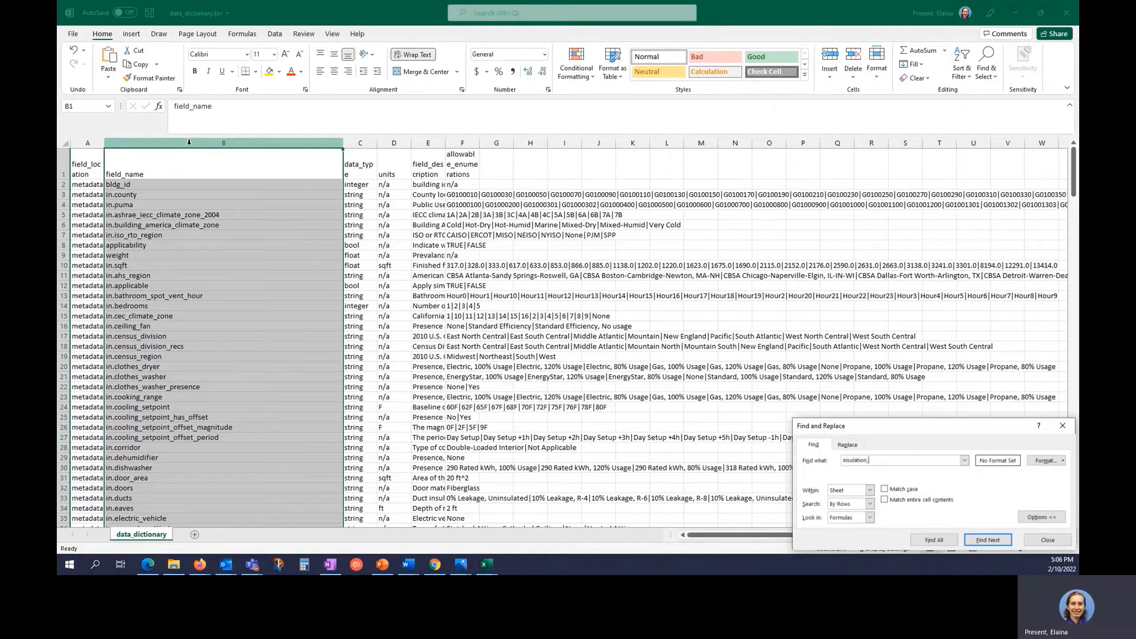
pyautogui.write('wall')
pyautogui.press('Return')
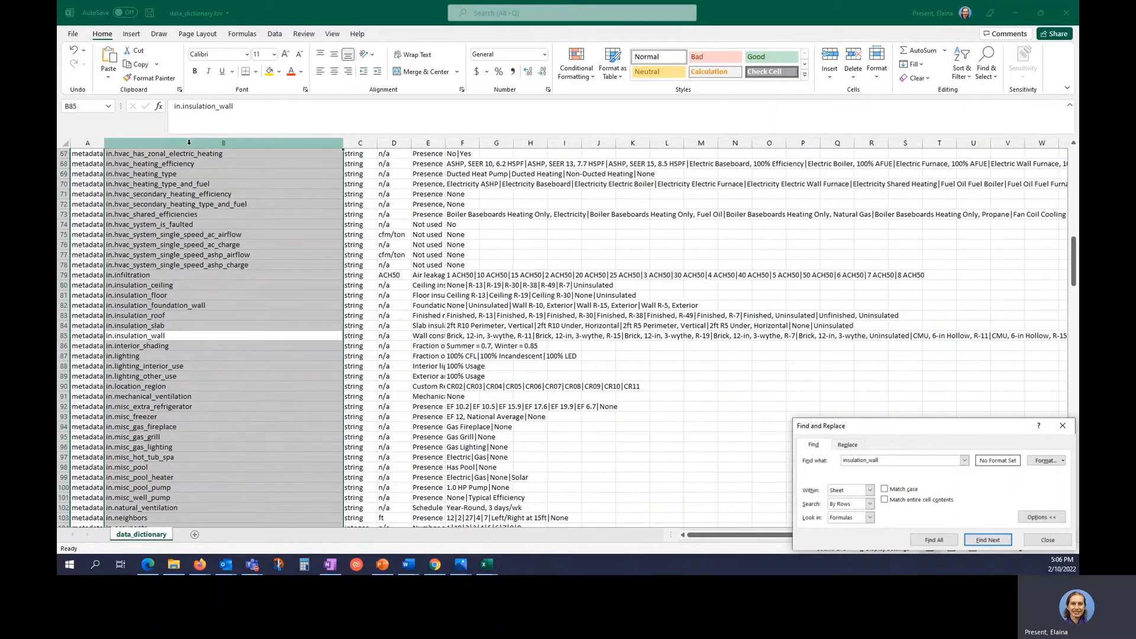
pyautogui.click(319, 339)
pyautogui.click(464, 336)
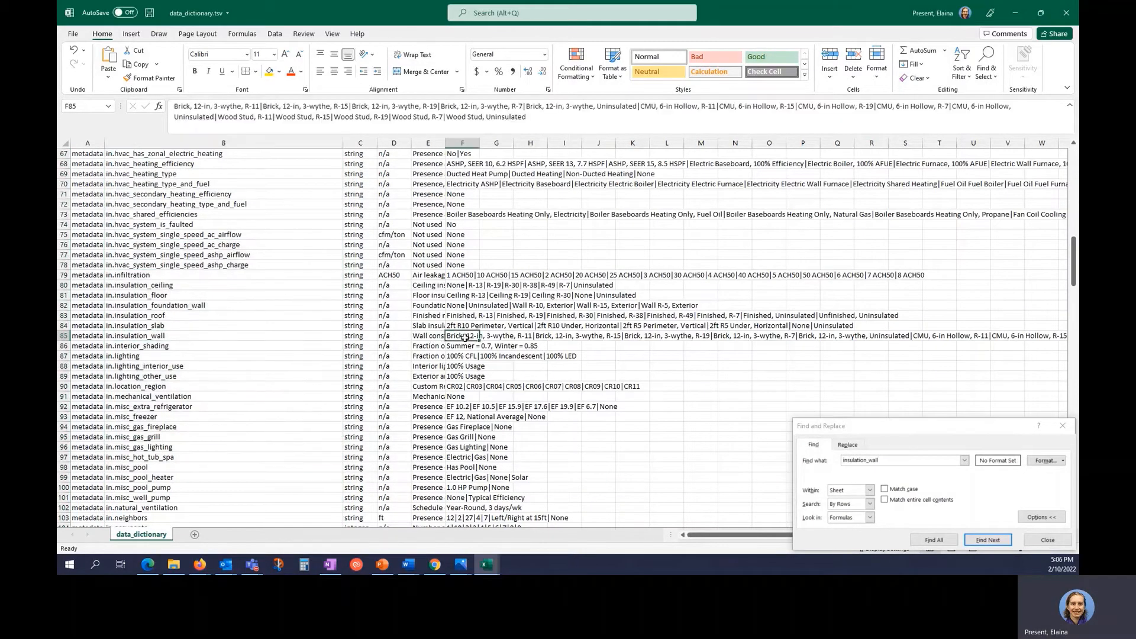
pyautogui.click(432, 336)
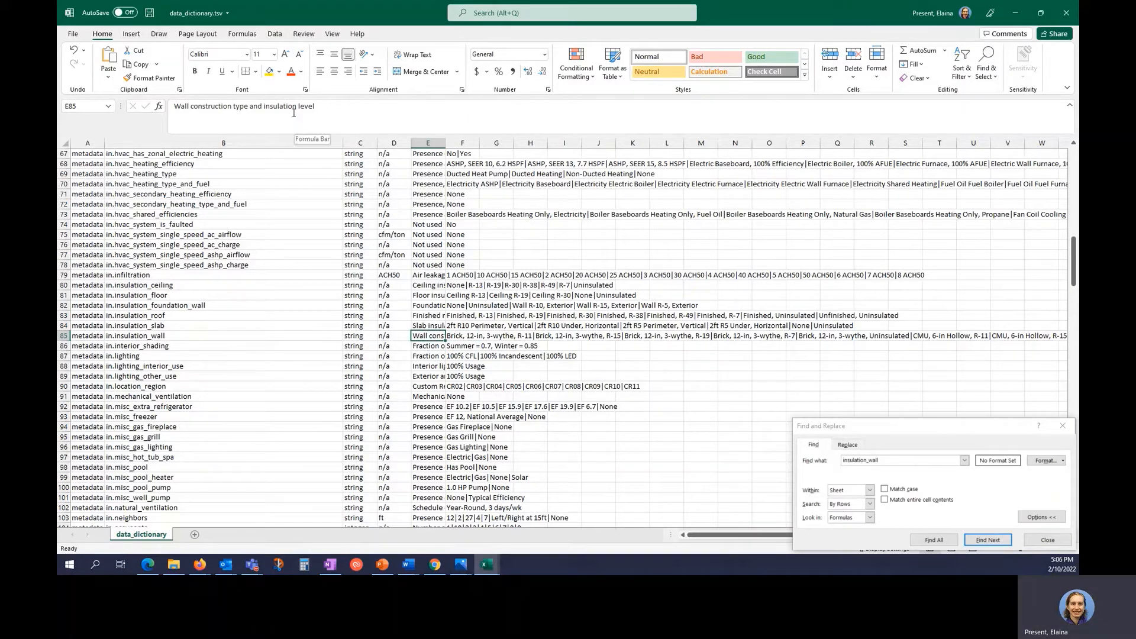
# Look up in.vintage, 'Range in which the building was constructed', then return to EULP Demo.
pyautogui.click(293, 143)
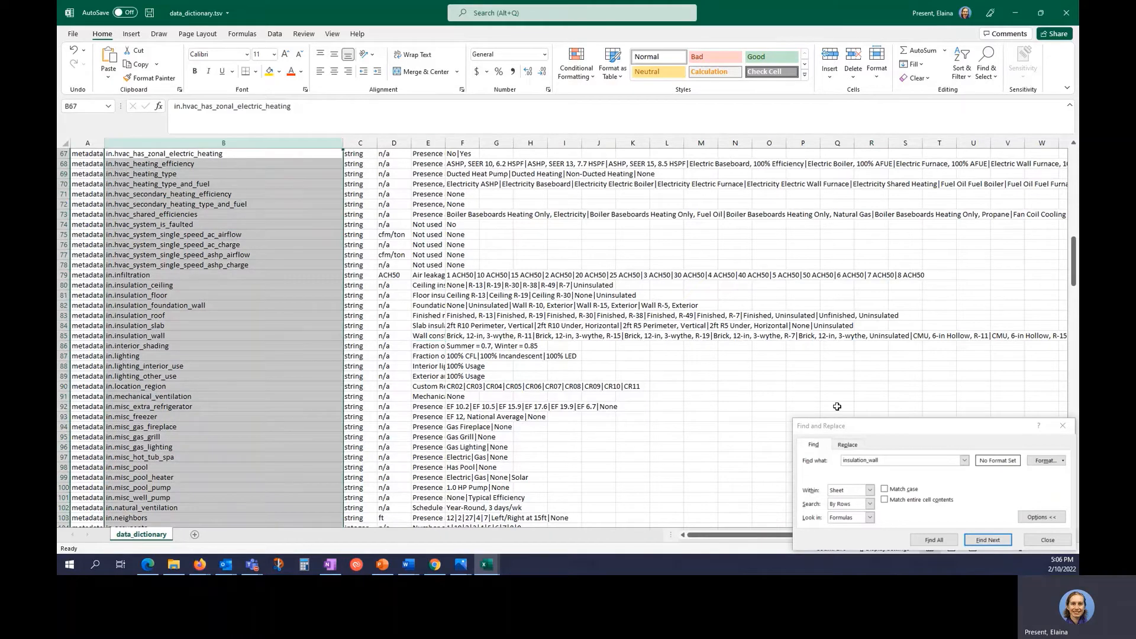
pyautogui.doubleClick(906, 459)
pyautogui.write('vint')
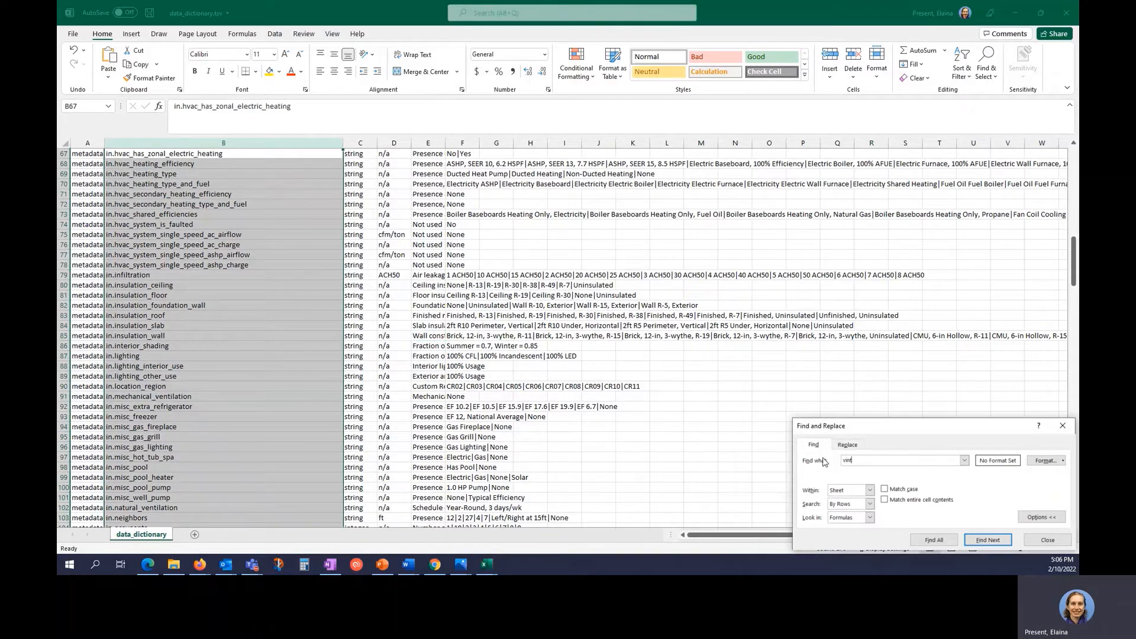
pyautogui.write('age')
pyautogui.press('Return')
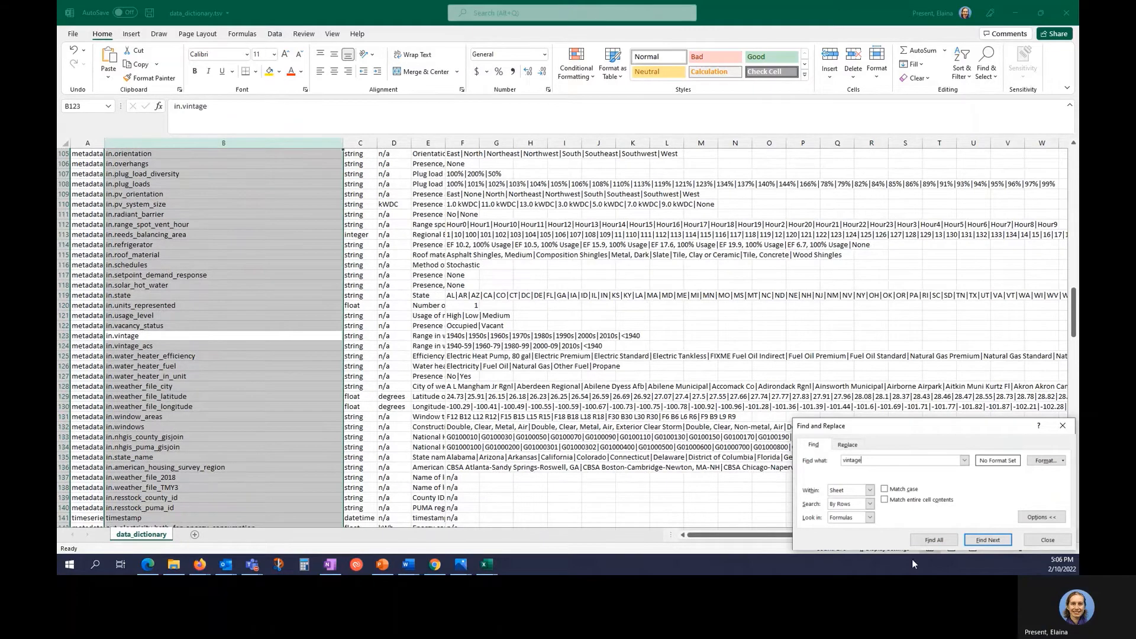
pyautogui.click(429, 337)
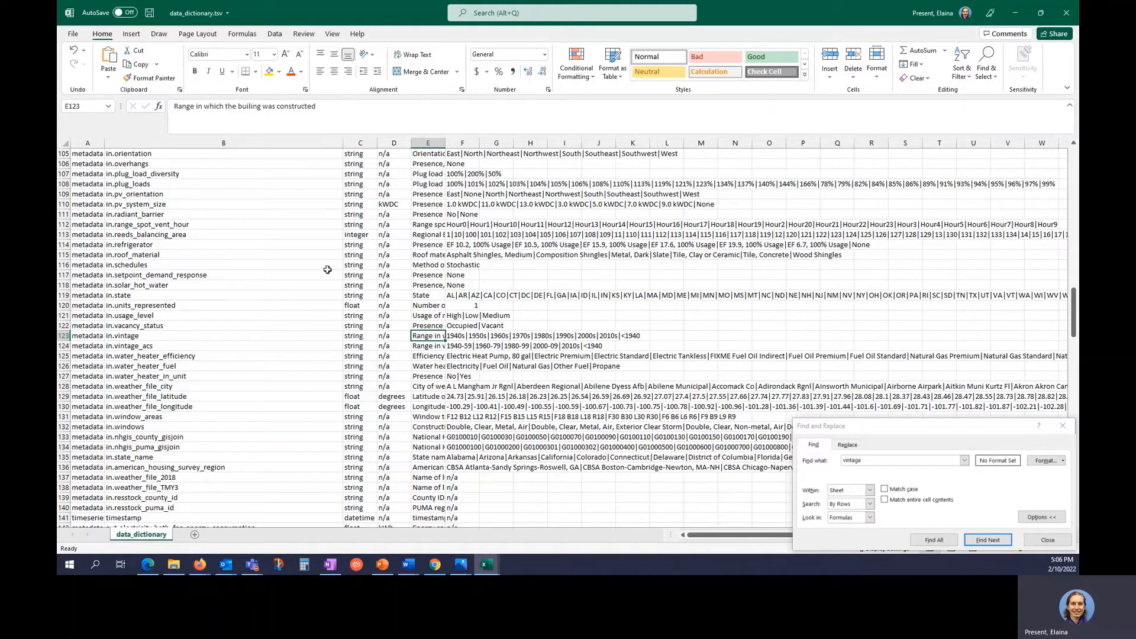
pyautogui.scroll(-1, 327, 269)
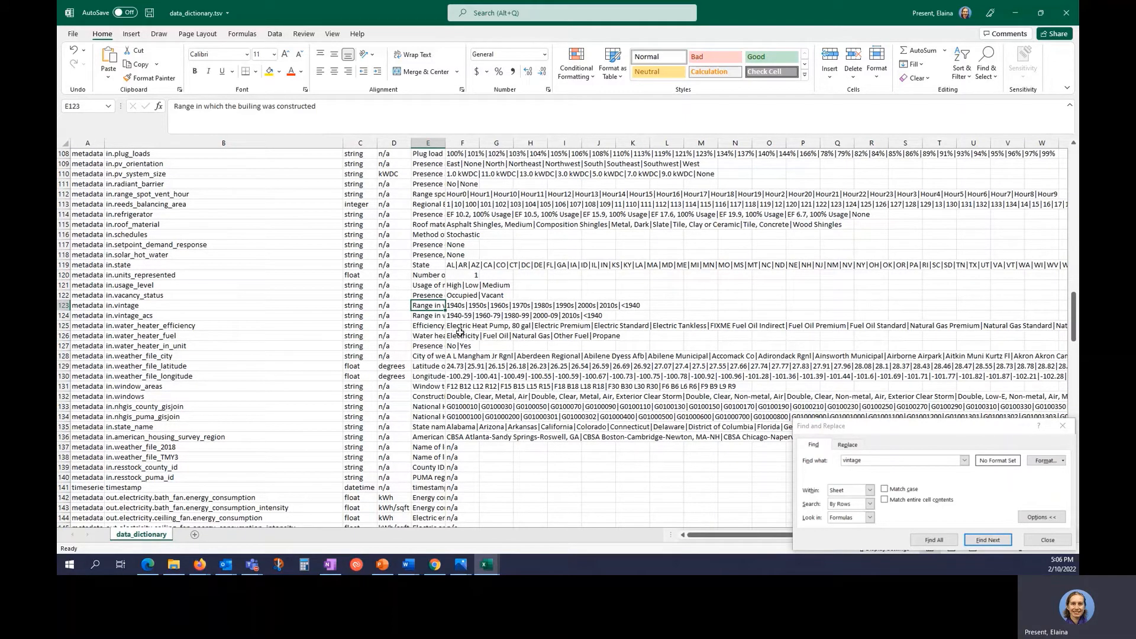
pyautogui.click(173, 564)
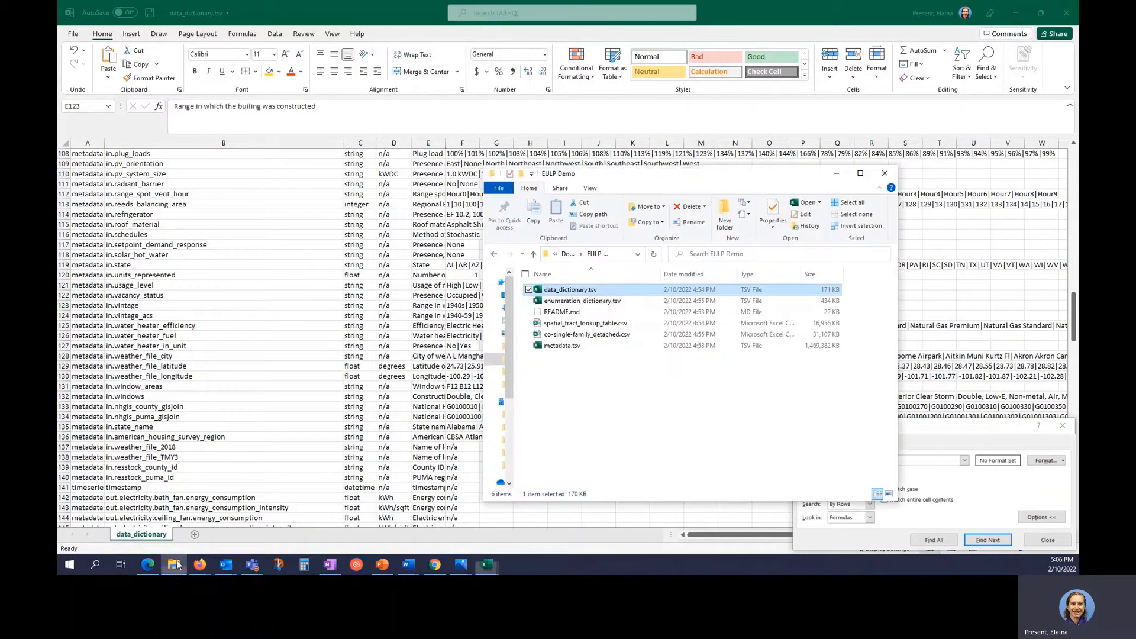
# Open enumeration_dictionary.tsv and widen its field, enumeration and enumeration_description columns.
pyautogui.click(596, 304)
pyautogui.doubleClick(596, 304)
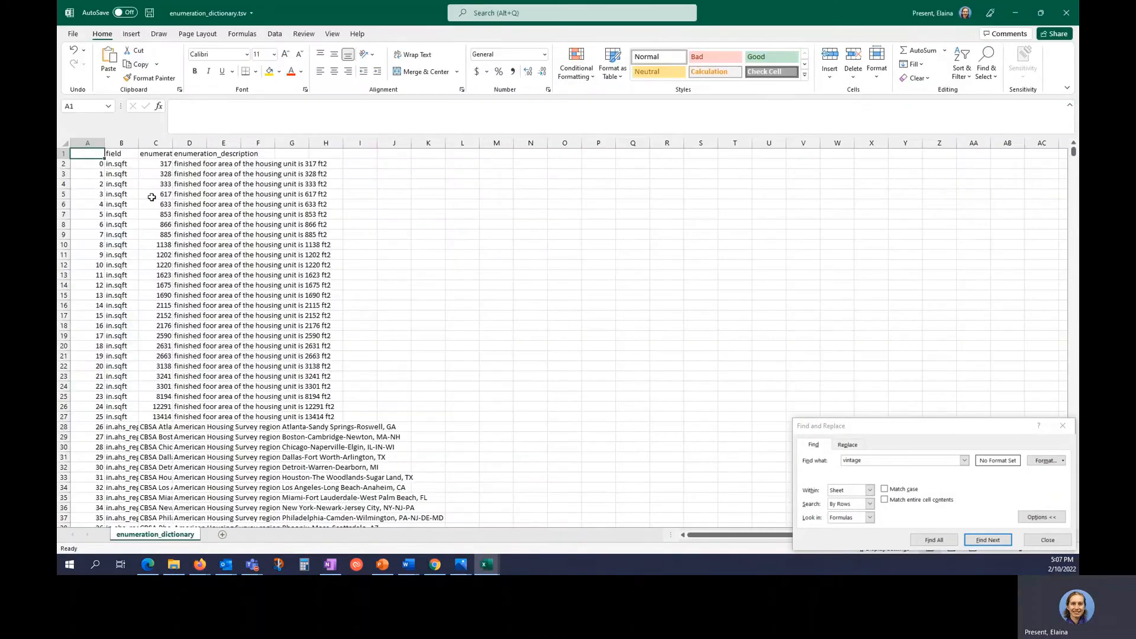
pyautogui.doubleClick(139, 144)
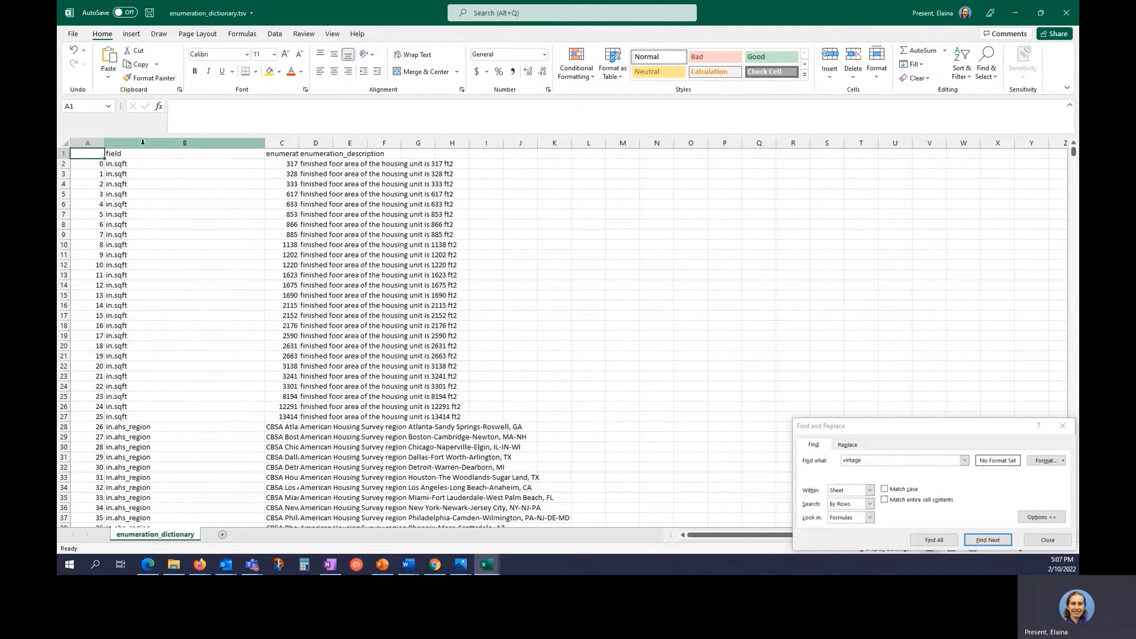
pyautogui.doubleClick(299, 143)
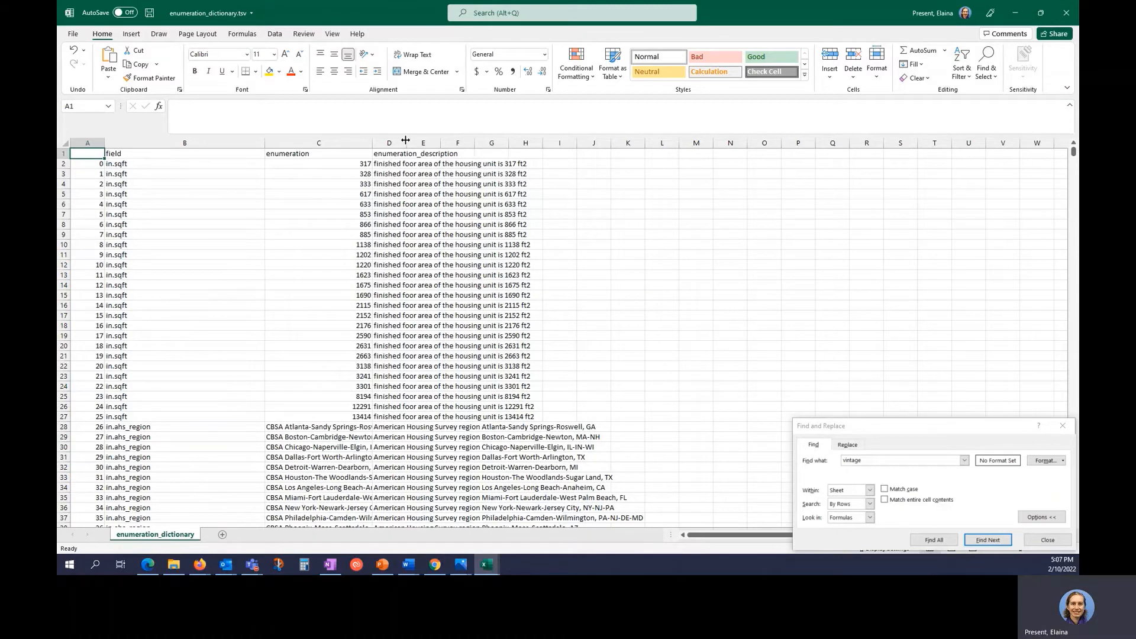
pyautogui.moveTo(407, 144); pyautogui.dragTo(446, 148)
pyautogui.scroll(-4, 429, 287)
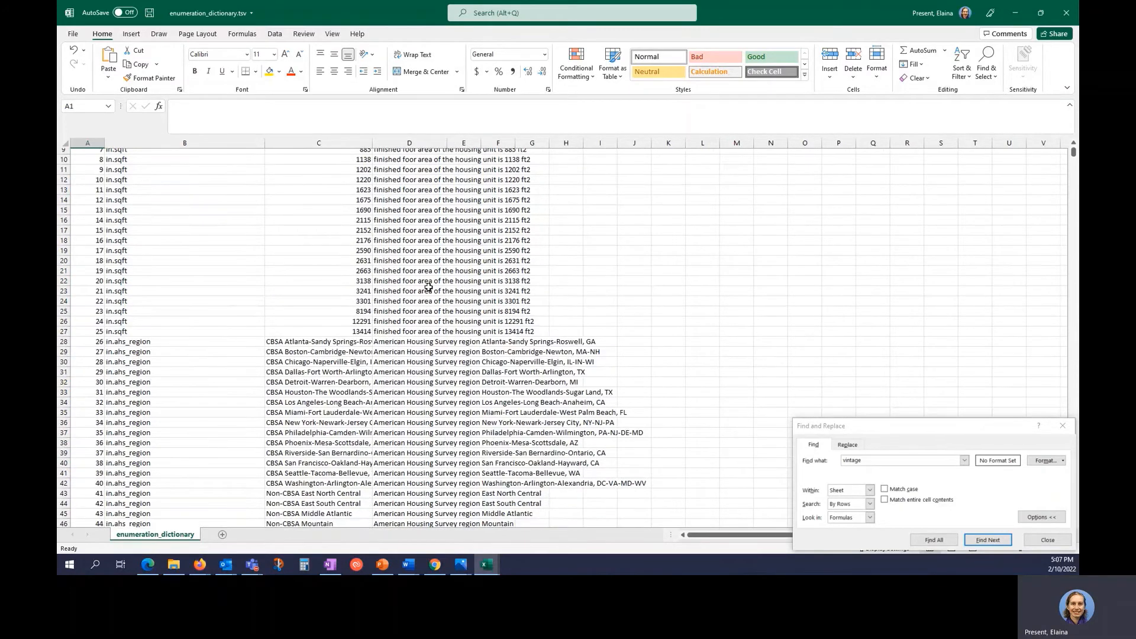
pyautogui.scroll(4, 429, 287)
# Search the field column for 'insulation' and browse to the in.insulation_ceiling entries.
pyautogui.click(213, 142)
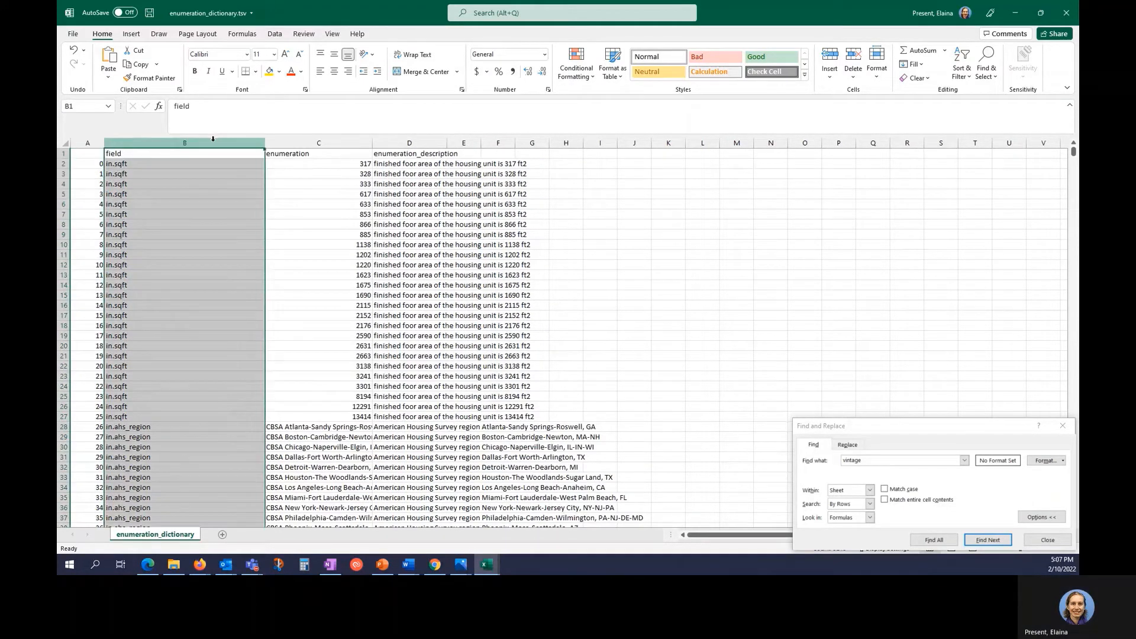
pyautogui.press('BackSpace')
pyautogui.press('BackSpace')
pyautogui.press('BackSpace')
pyautogui.press('BackSpace')
pyautogui.press('BackSpace')
pyautogui.press('BackSpace')
pyautogui.press('BackSpace')
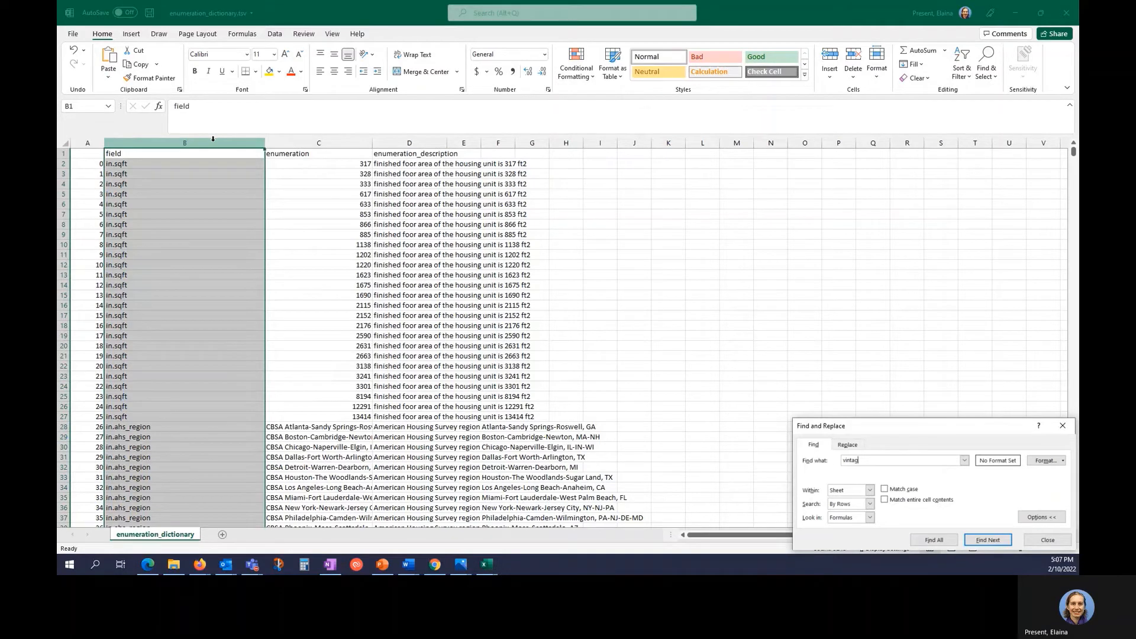
pyautogui.write('insulation')
pyautogui.press('Return')
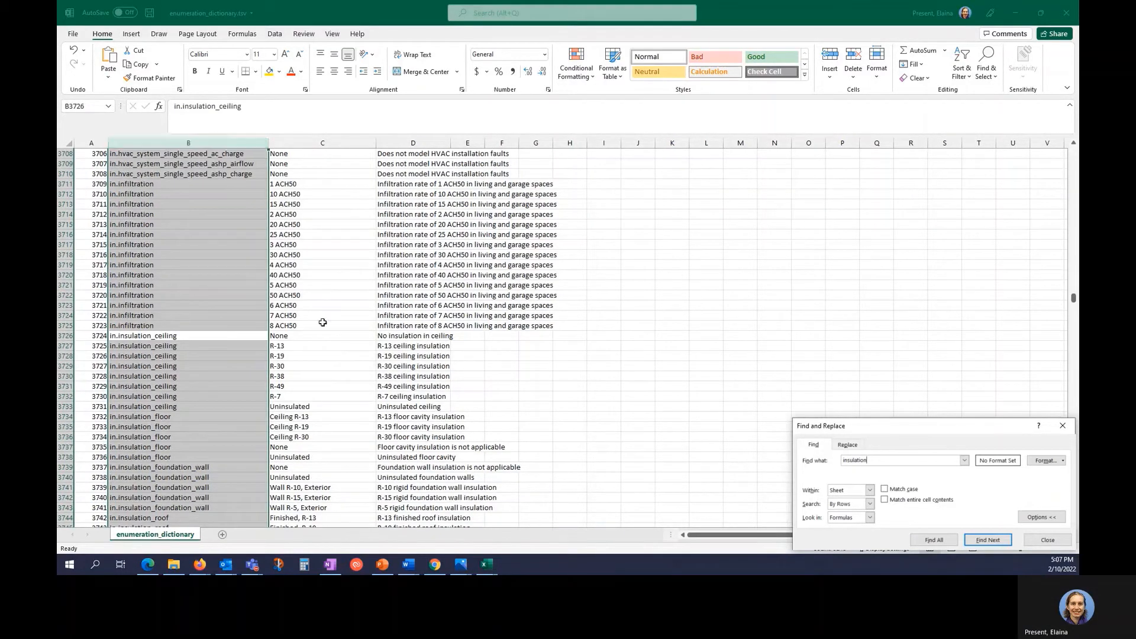
pyautogui.scroll(-5, 276, 375)
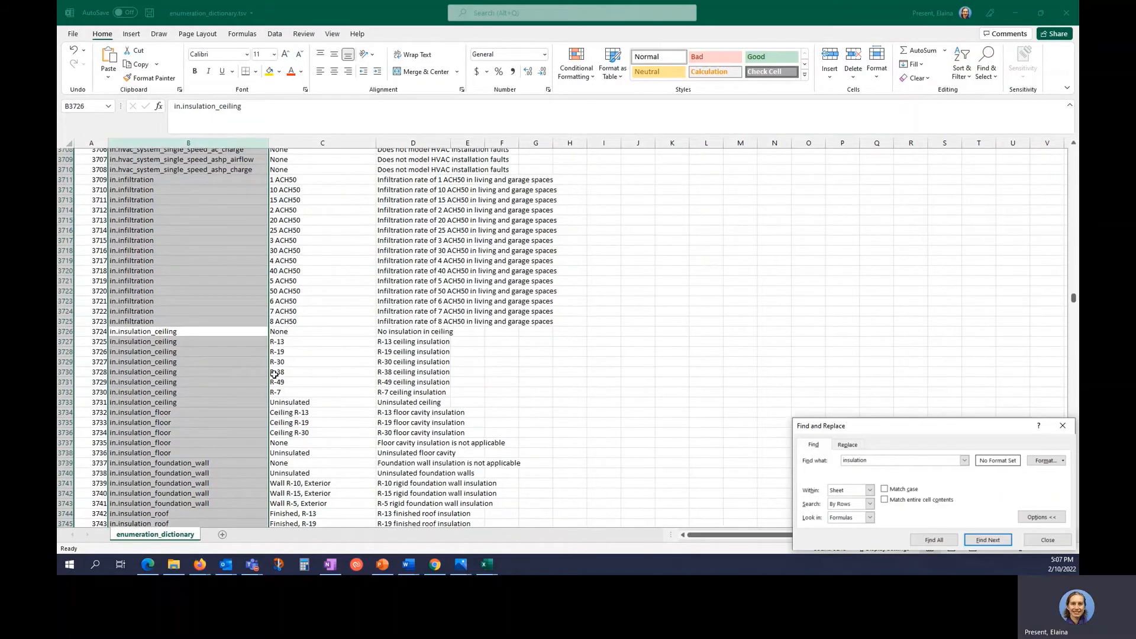
pyautogui.doubleClick(242, 369)
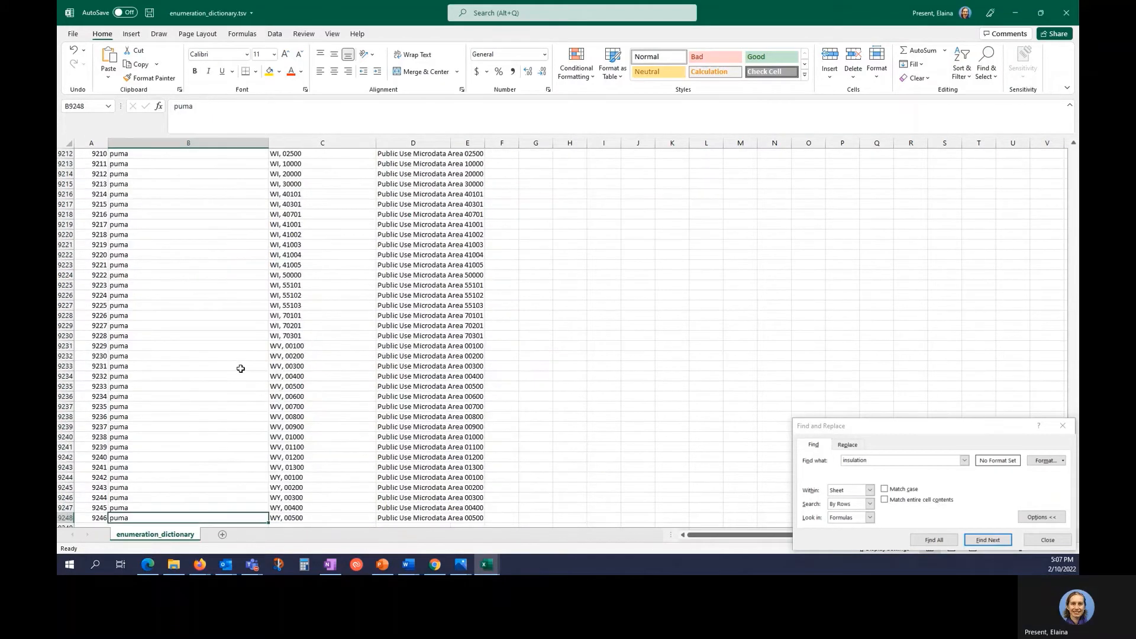
pyautogui.press('Up')
pyautogui.hotkey('ctrl', 'Up')
pyautogui.press('Down')
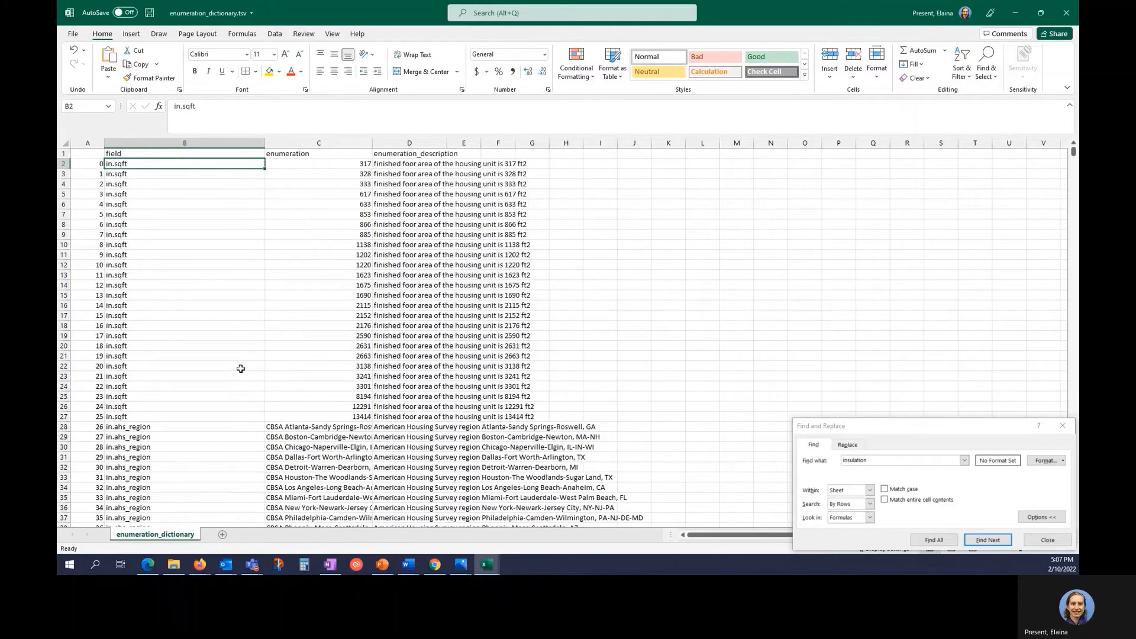
pyautogui.press('Down')
pyautogui.press('Down')
pyautogui.press('Down')
pyautogui.press('Down')
pyautogui.press('Down')
pyautogui.press('Down')
pyautogui.press('Down')
pyautogui.press('Down')
pyautogui.press('Down')
pyautogui.press('Down')
pyautogui.press('Down')
pyautogui.press('Down')
pyautogui.press('Down')
pyautogui.press('Down')
pyautogui.press('Down')
pyautogui.press('Down')
pyautogui.press('Down')
pyautogui.press('Down')
pyautogui.press('Down')
pyautogui.press('Down')
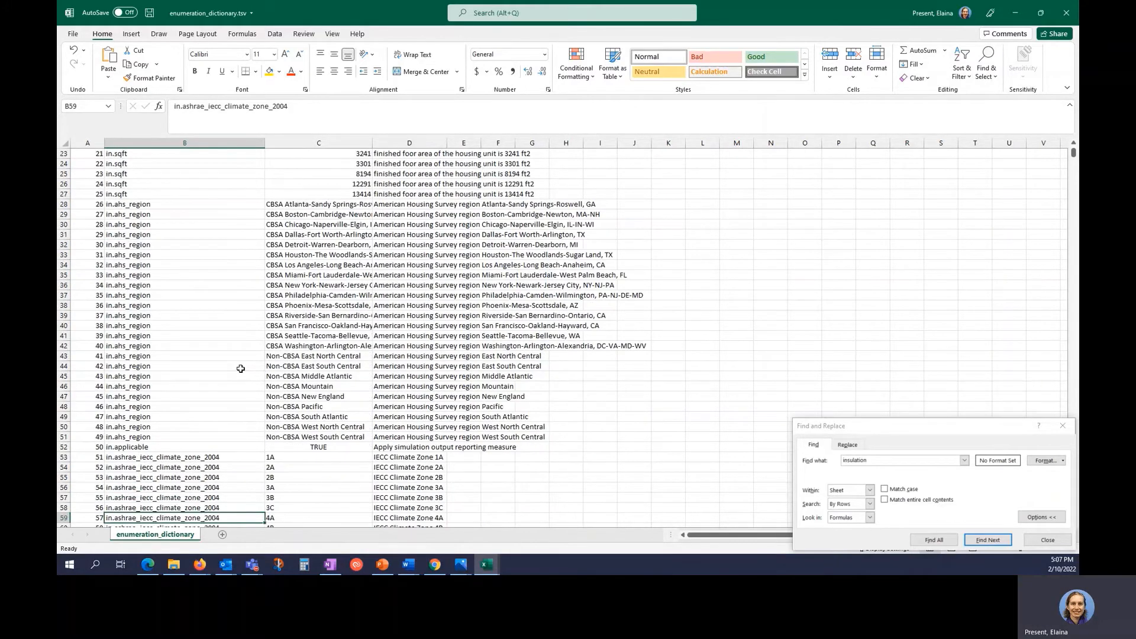
pyautogui.press('Down')
pyautogui.press('Down')
pyautogui.press('Down')
pyautogui.press('Down')
pyautogui.press('Down')
pyautogui.press('Down')
pyautogui.press('Down')
pyautogui.press('Down')
pyautogui.press('Down')
pyautogui.press('Down')
pyautogui.press('Down')
pyautogui.press('Down')
pyautogui.press('Down')
pyautogui.press('Down')
pyautogui.press('Down')
pyautogui.press('Down')
pyautogui.press('Down')
pyautogui.press('Down')
pyautogui.press('Down')
pyautogui.press('Down')
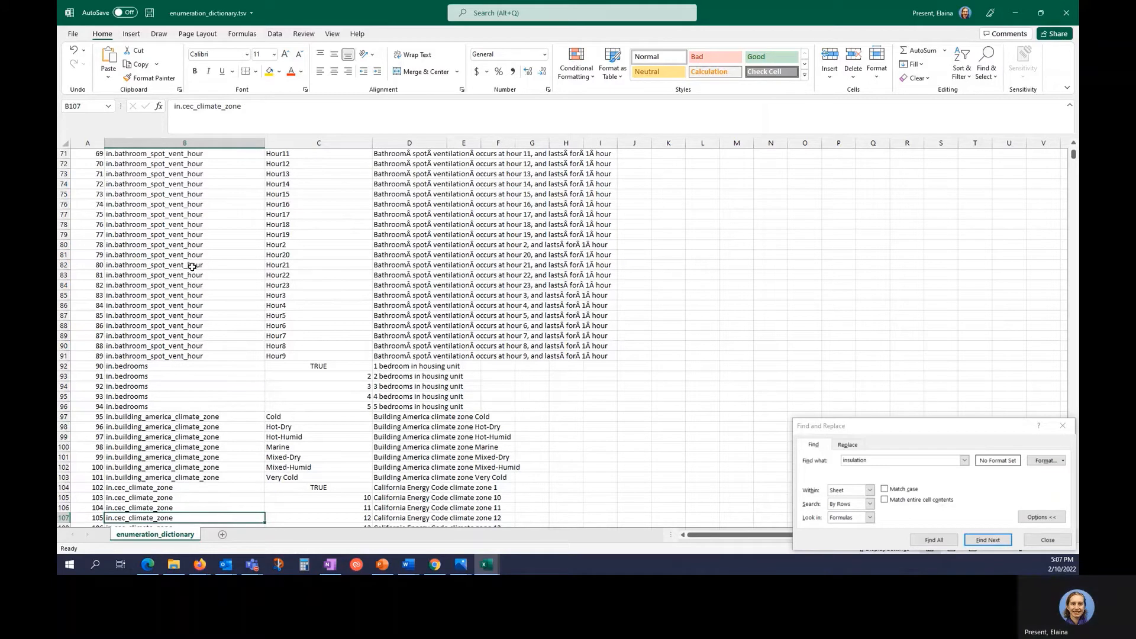
# In the EULP Demo folder, select spatial_tract_lookup_table.csv.
pyautogui.click(174, 564)
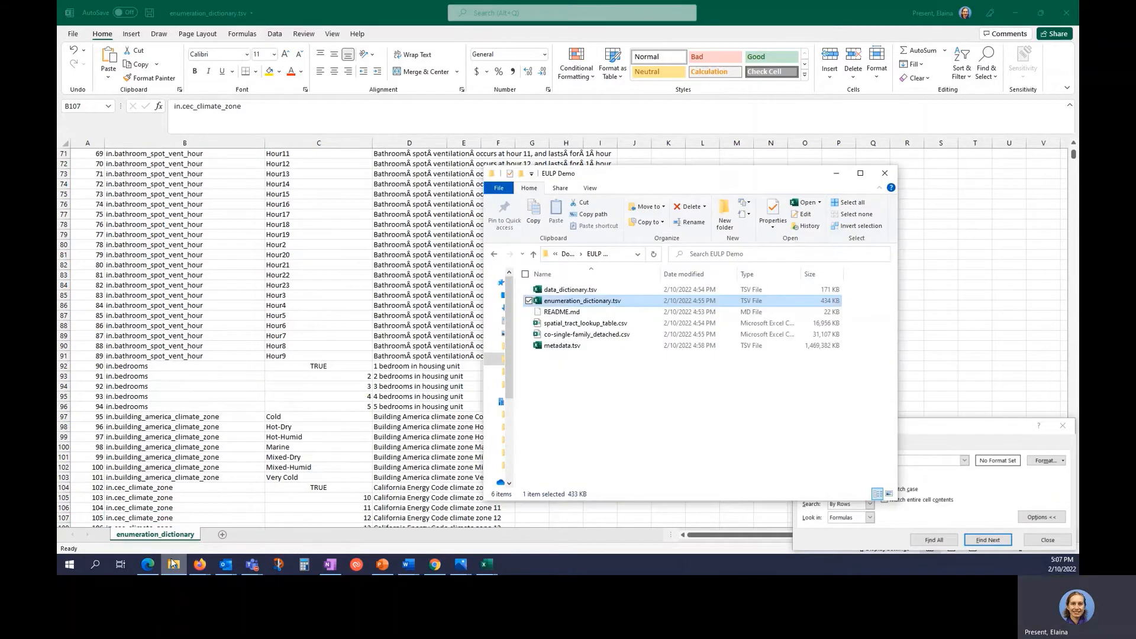
pyautogui.click(649, 403)
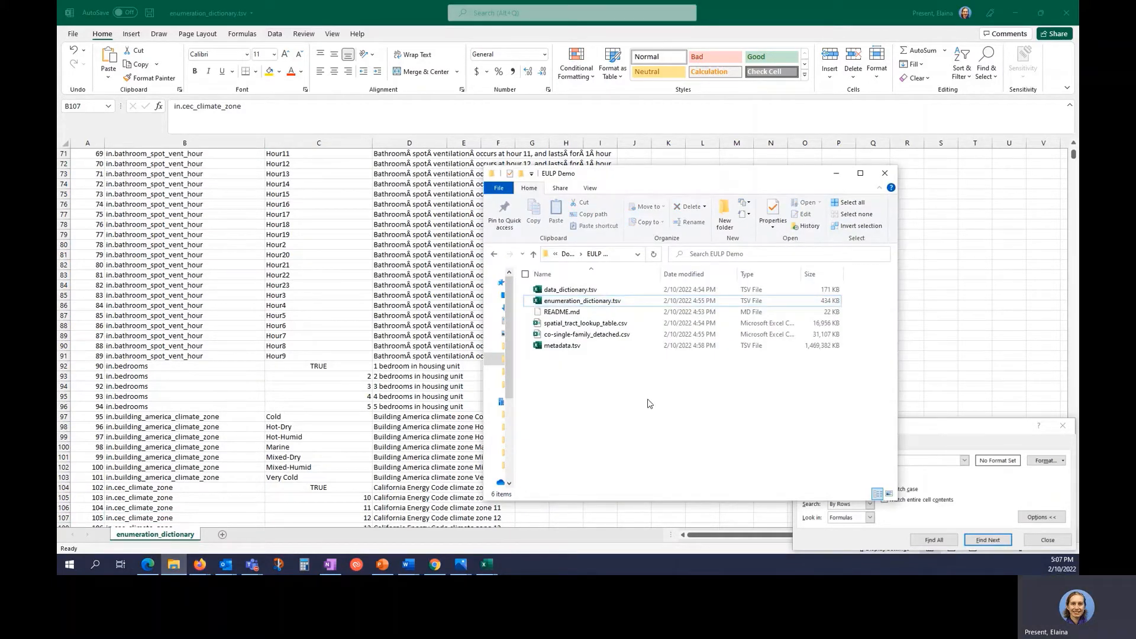
pyautogui.click(612, 326)
# Open spatial_tract_lookup_table.csv and wrap its header row text.
pyautogui.doubleClick(611, 325)
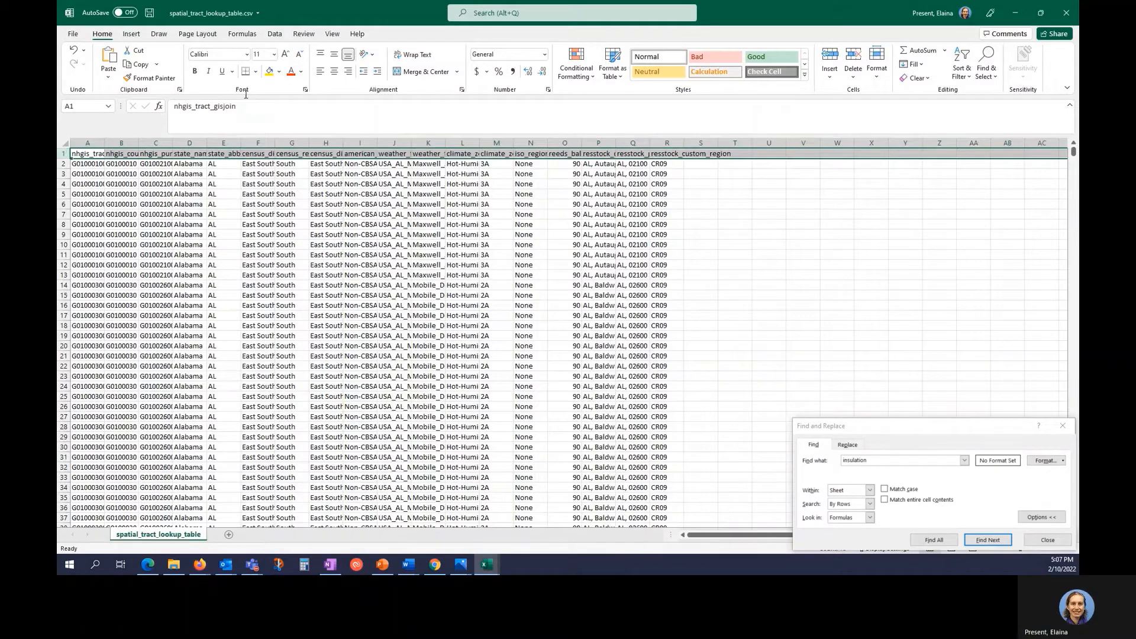
pyautogui.click(422, 55)
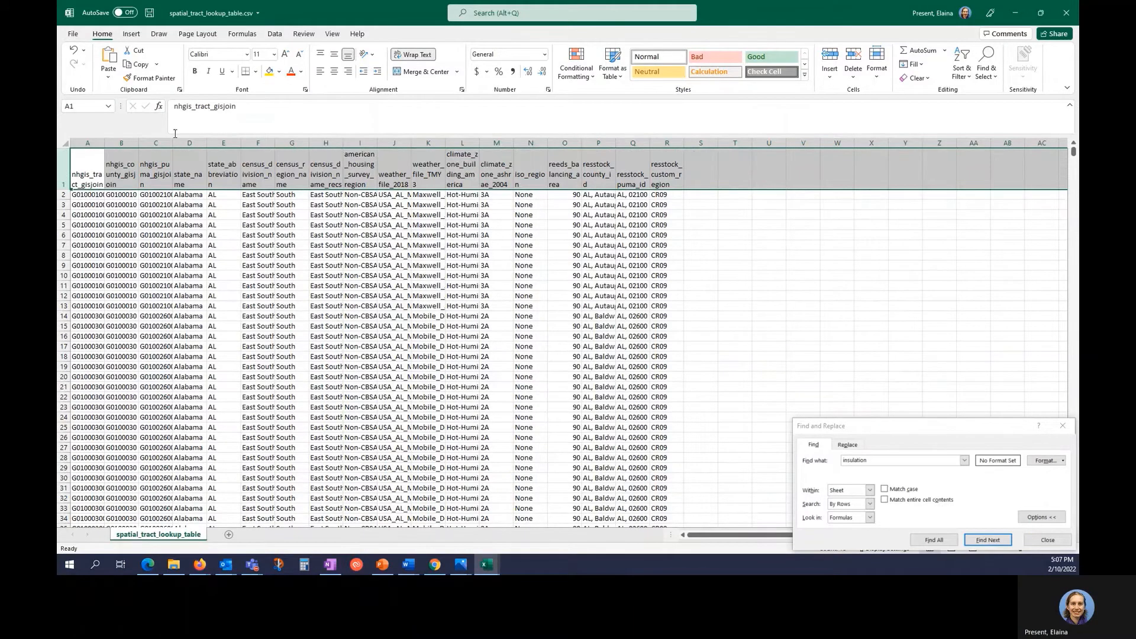
pyautogui.click(86, 162)
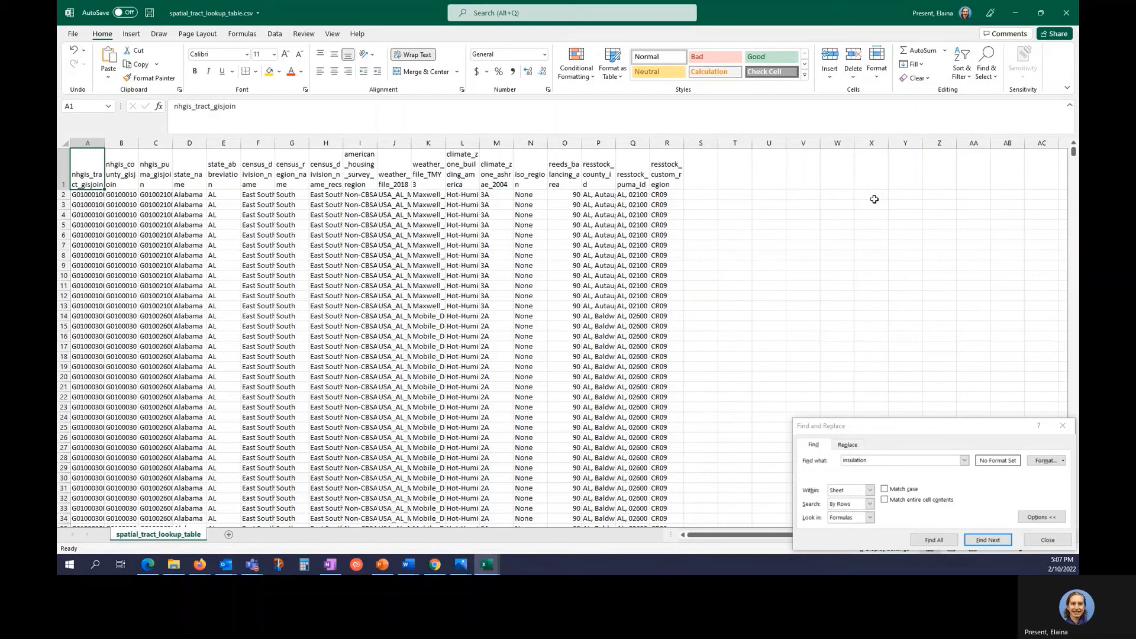
# Browse the state_abbreviation, weather_file_2018 and reeds_balancing_area headers, then close Find and Replace.
pyautogui.press('Right')
pyautogui.press('Right')
pyautogui.press('Right')
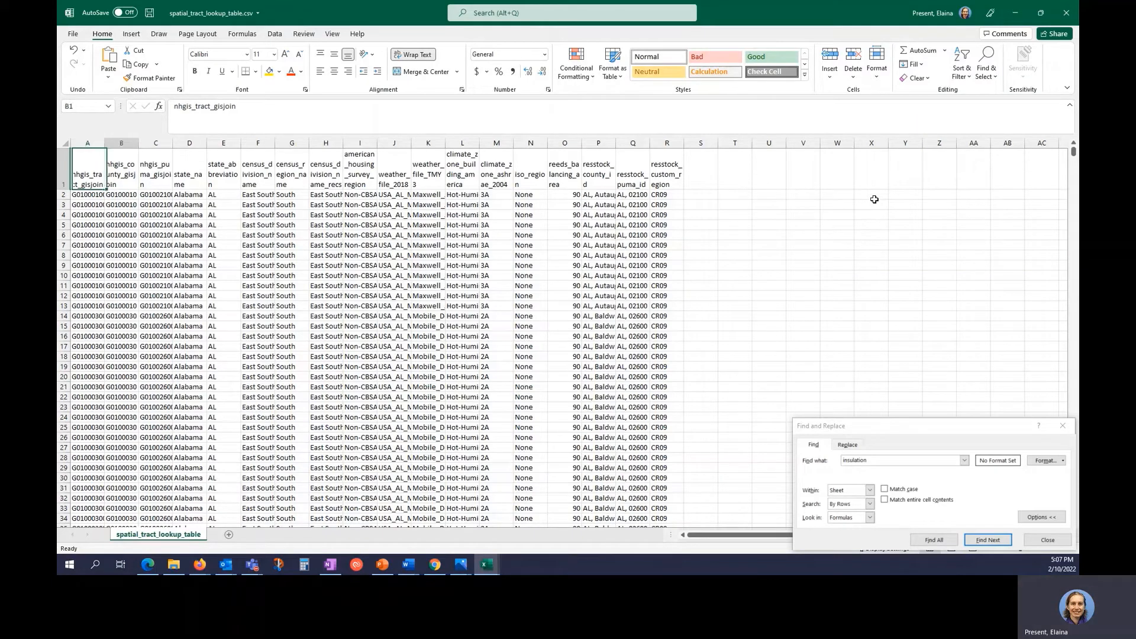
pyautogui.press('Right')
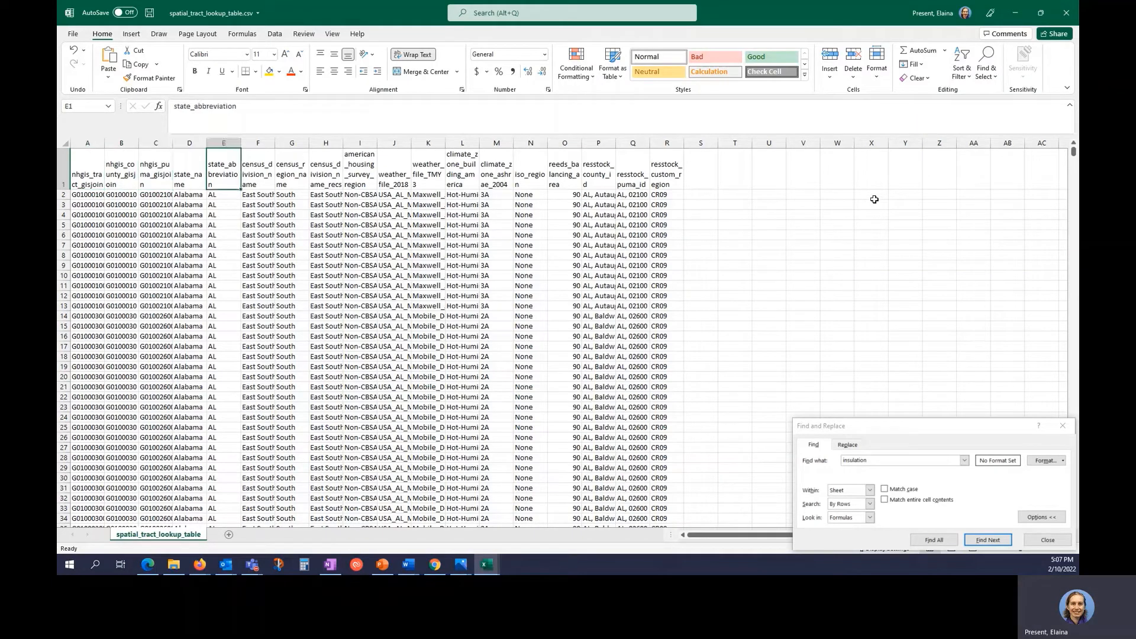
pyautogui.press('Right')
pyautogui.press('Right')
pyautogui.press('Right')
pyautogui.press('Right')
pyautogui.press('Right')
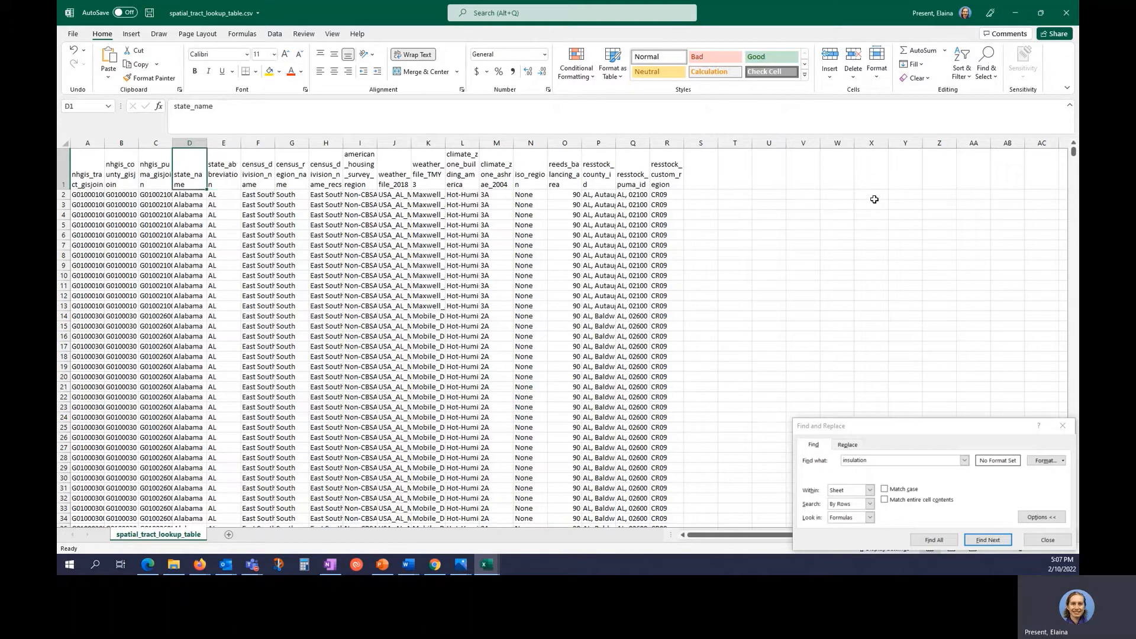
pyautogui.press('Right')
pyautogui.press('Right')
pyautogui.press('Right')
pyautogui.press('Right')
pyautogui.press('Right')
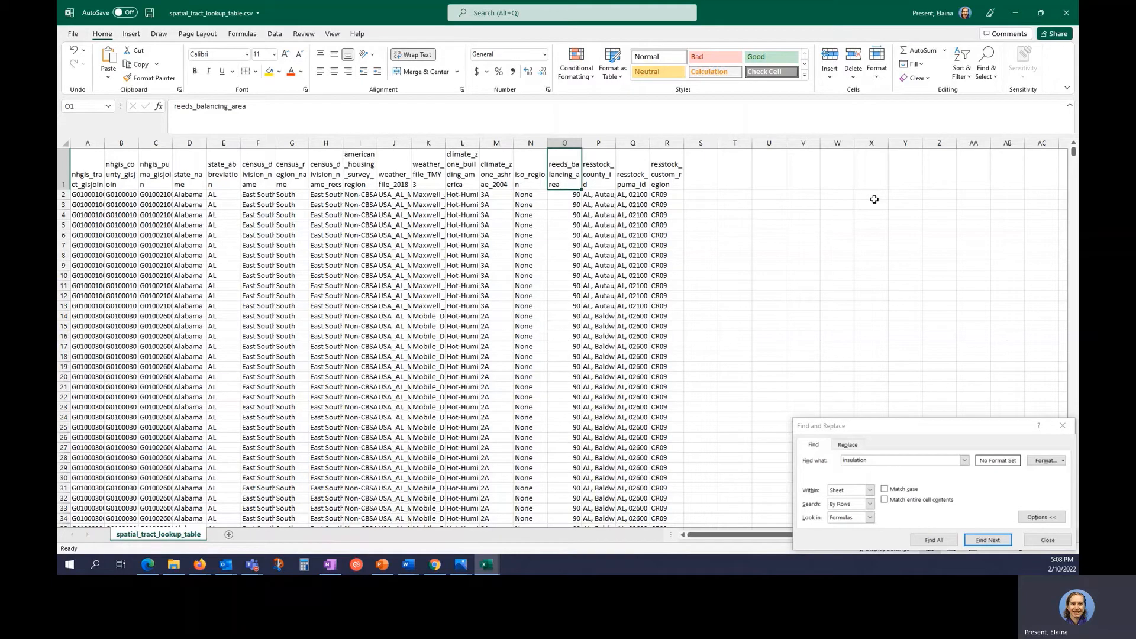
pyautogui.press('Left')
pyautogui.press('Left')
pyautogui.press('Left')
pyautogui.press('Left')
pyautogui.press('Left')
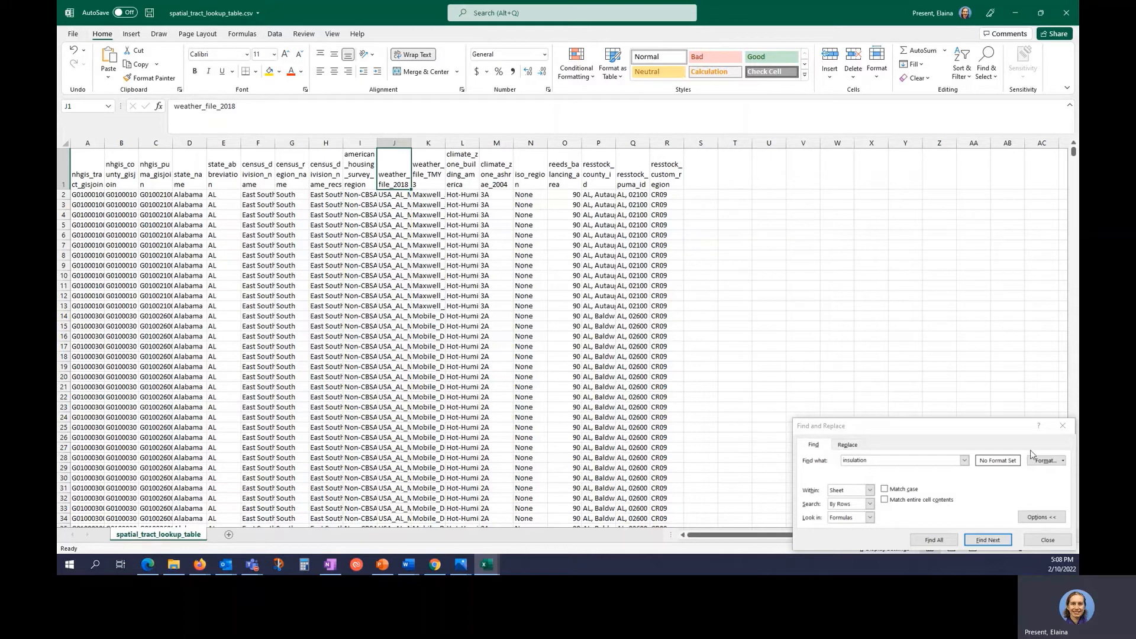
pyautogui.click(1048, 541)
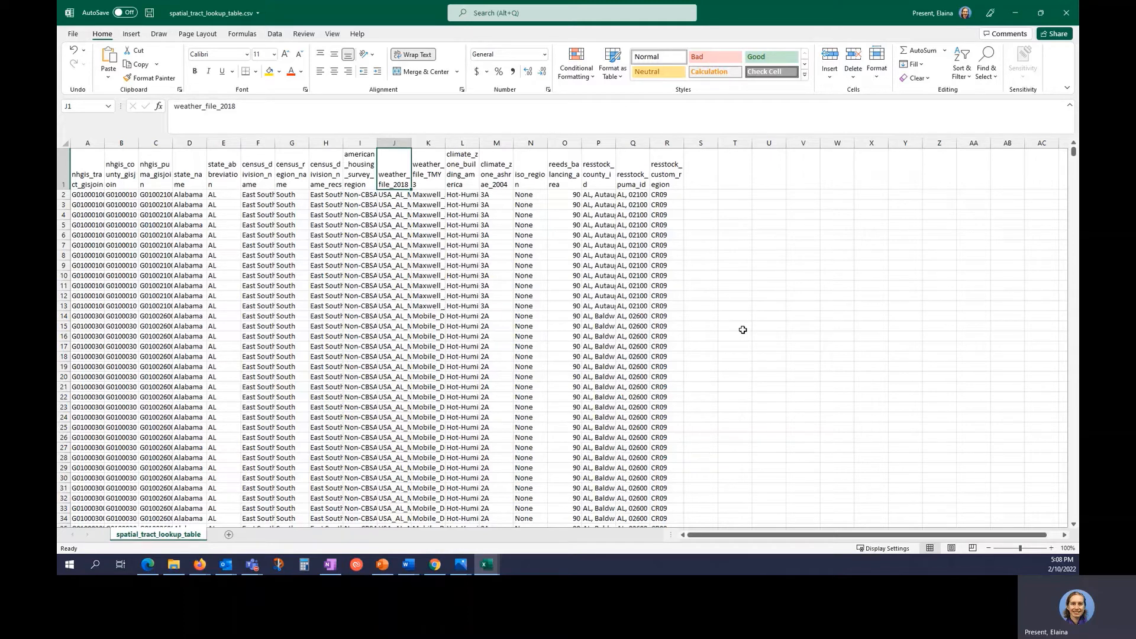
pyautogui.click(495, 560)
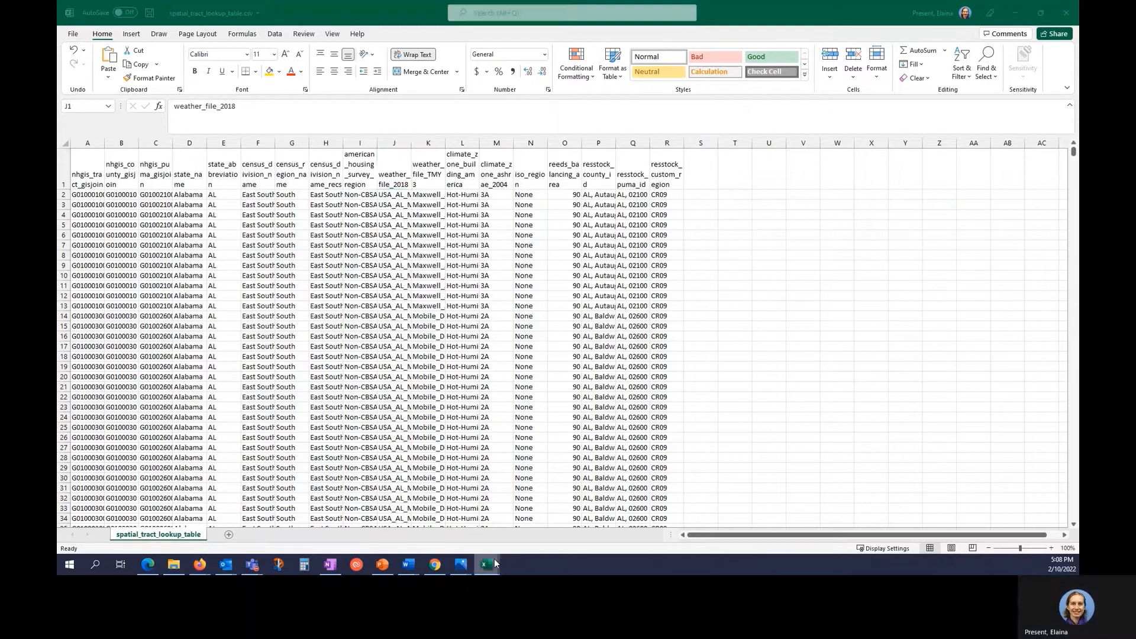
pyautogui.moveTo(494, 561)
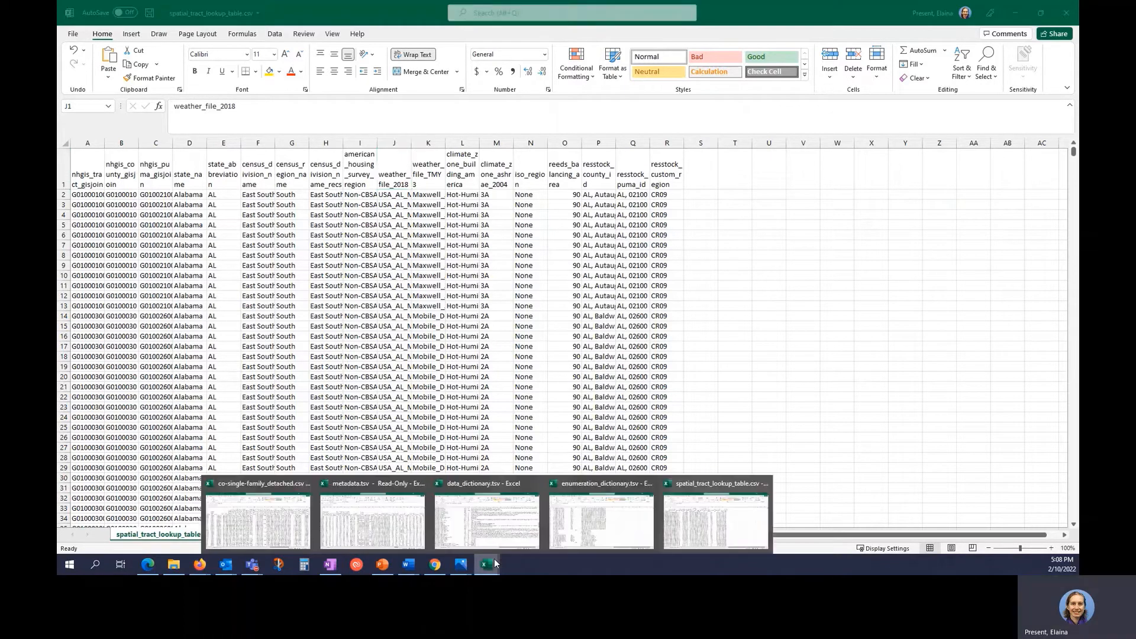
# Switch back to the metadata.tsv workbook and locate the in.vintage column.
pyautogui.click(399, 513)
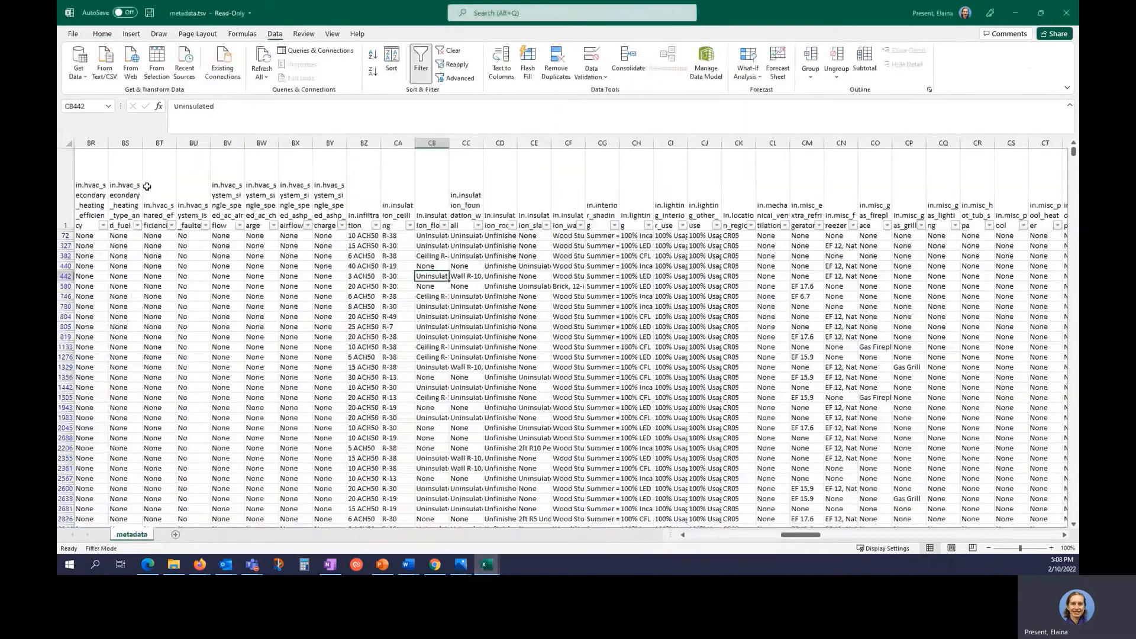
pyautogui.click(64, 187)
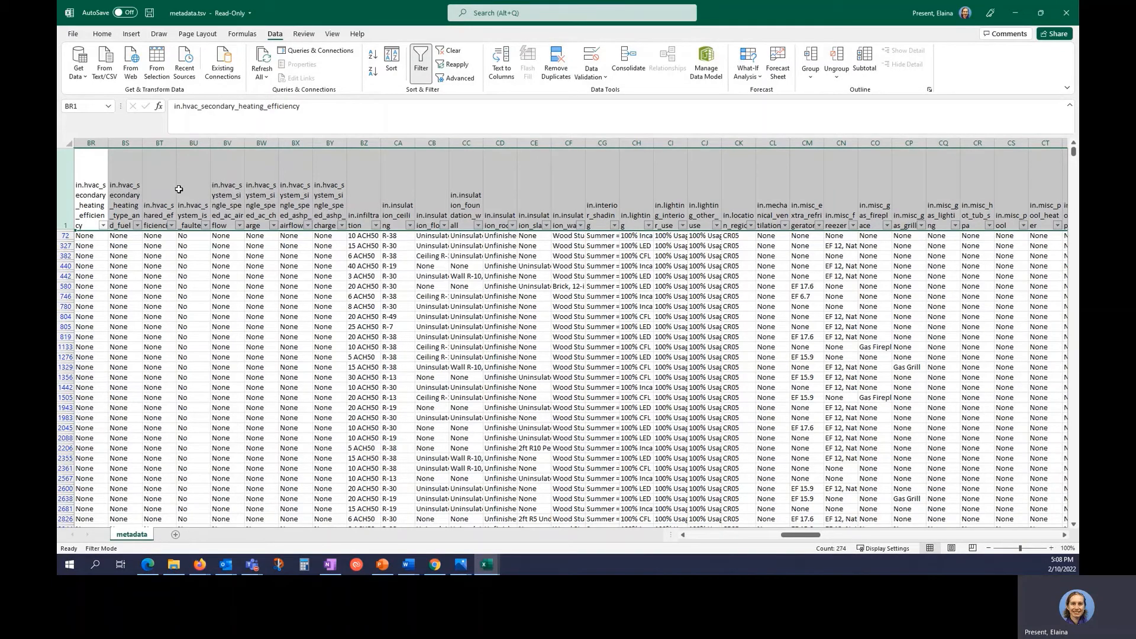
pyautogui.hotkey('ctrl', 'f')
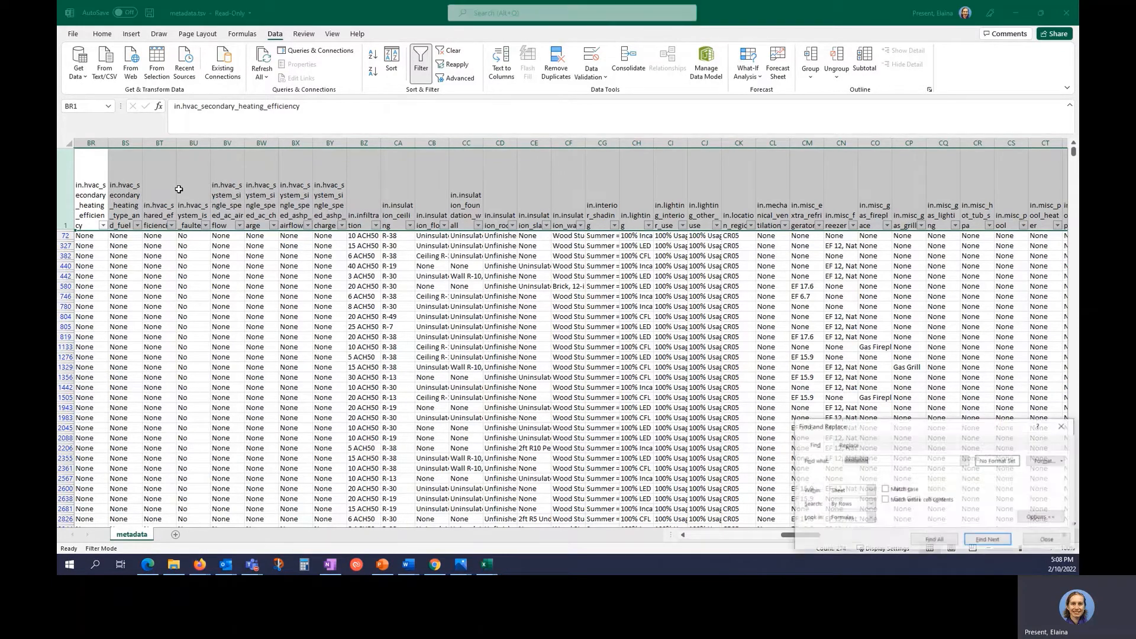
pyautogui.write('vintage')
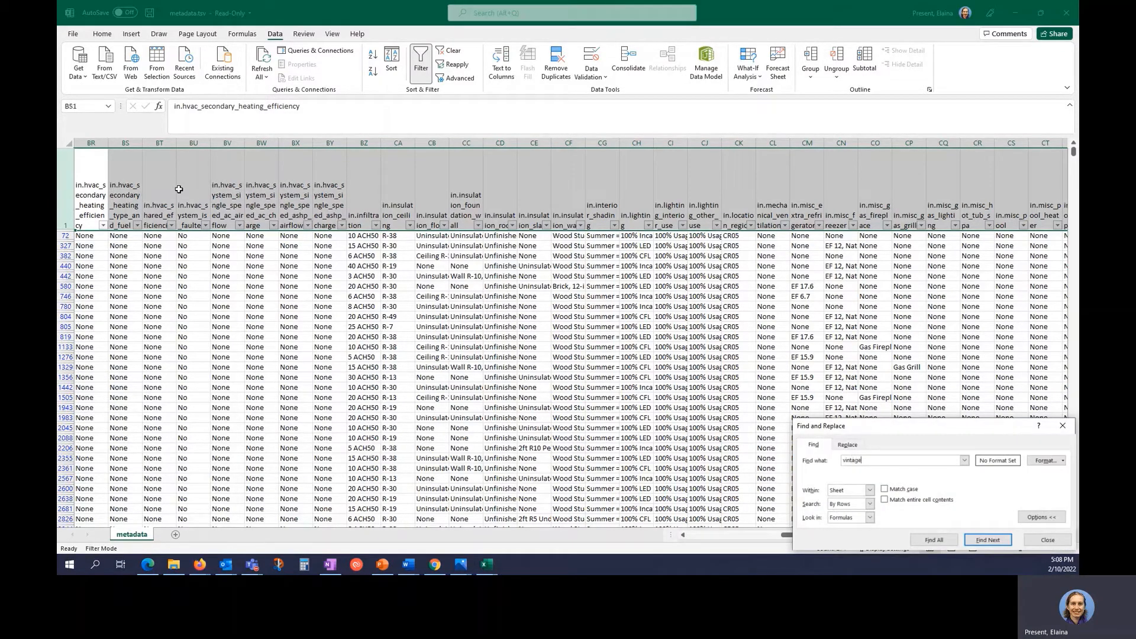
pyautogui.press('Return')
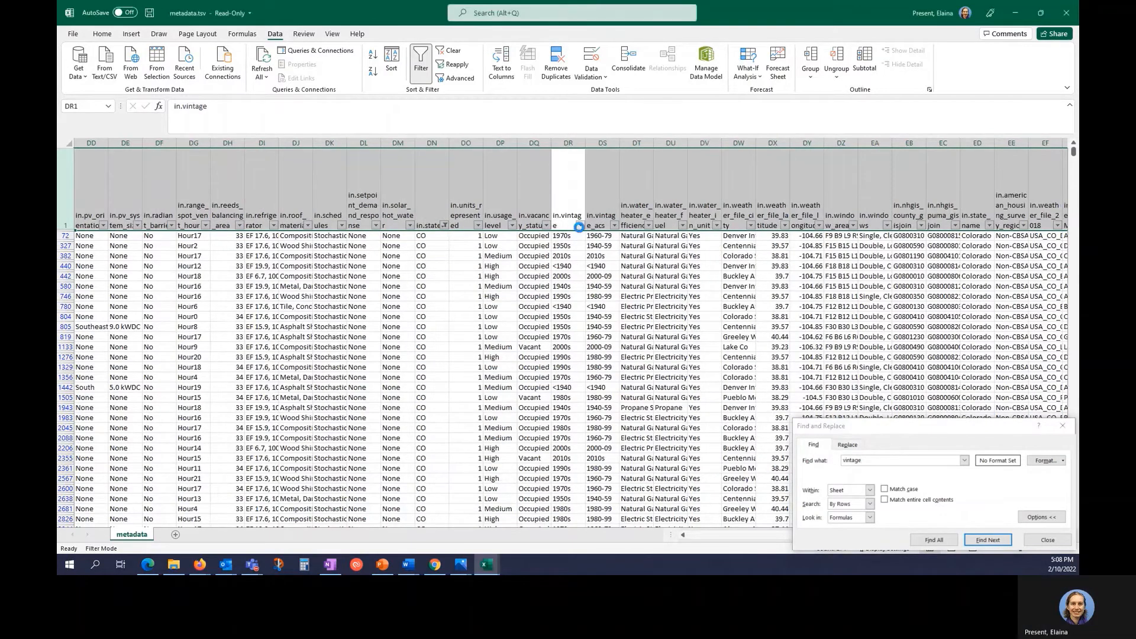
# Filter in.vintage to <1940, 1940s and 1950s, leaving 1389 of 549800 records.
pyautogui.click(579, 225)
pyautogui.click(491, 350)
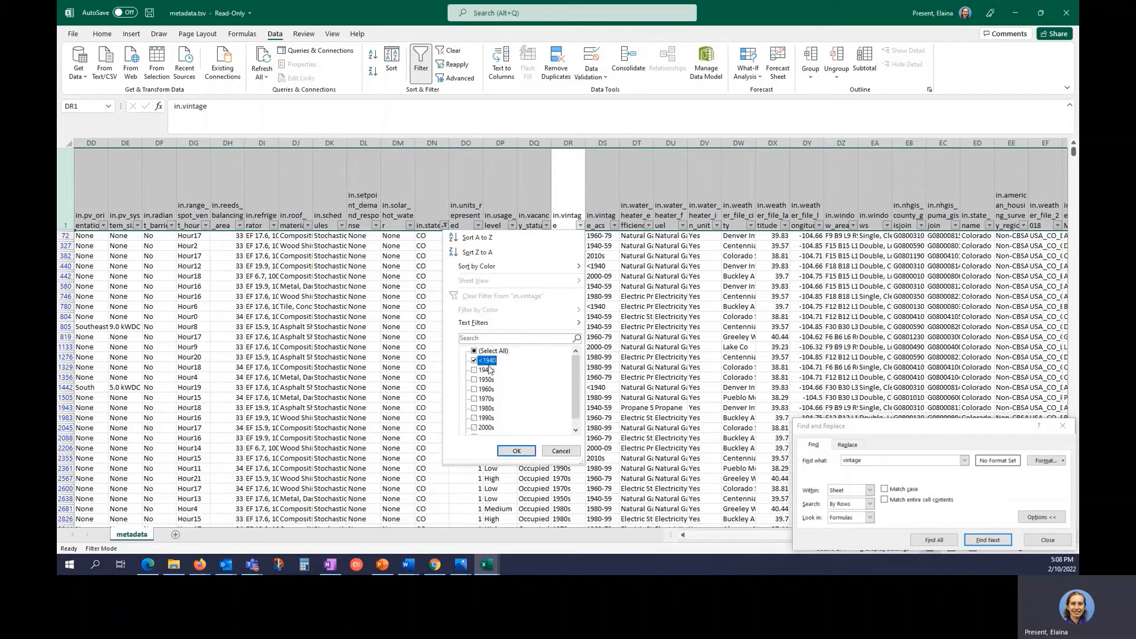
pyautogui.click(487, 361)
pyautogui.click(486, 370)
pyautogui.click(488, 379)
pyautogui.click(516, 451)
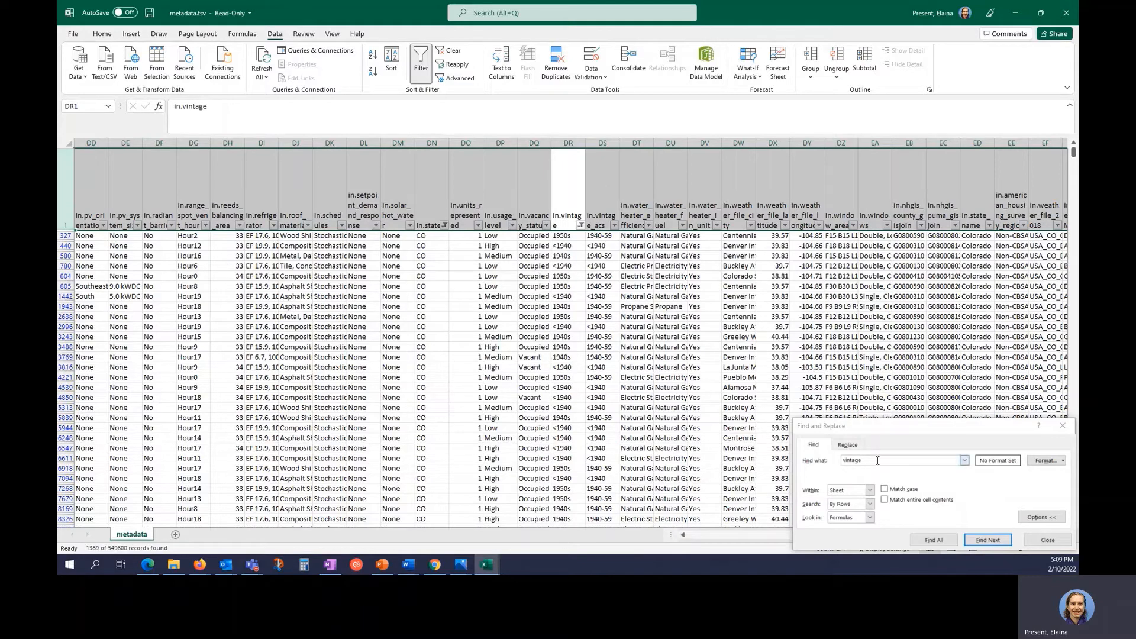
pyautogui.click(805, 463)
pyautogui.write('stor')
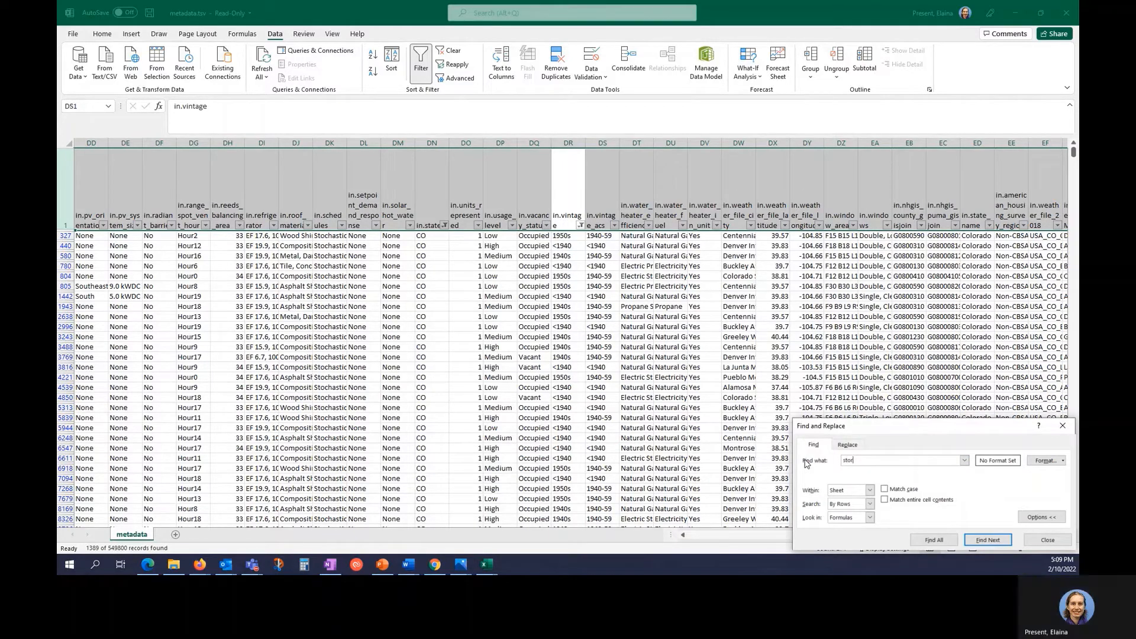
# Filter the in.geometry_stories column to only 1, leaving 840 of 549800 records.
pyautogui.press('Return')
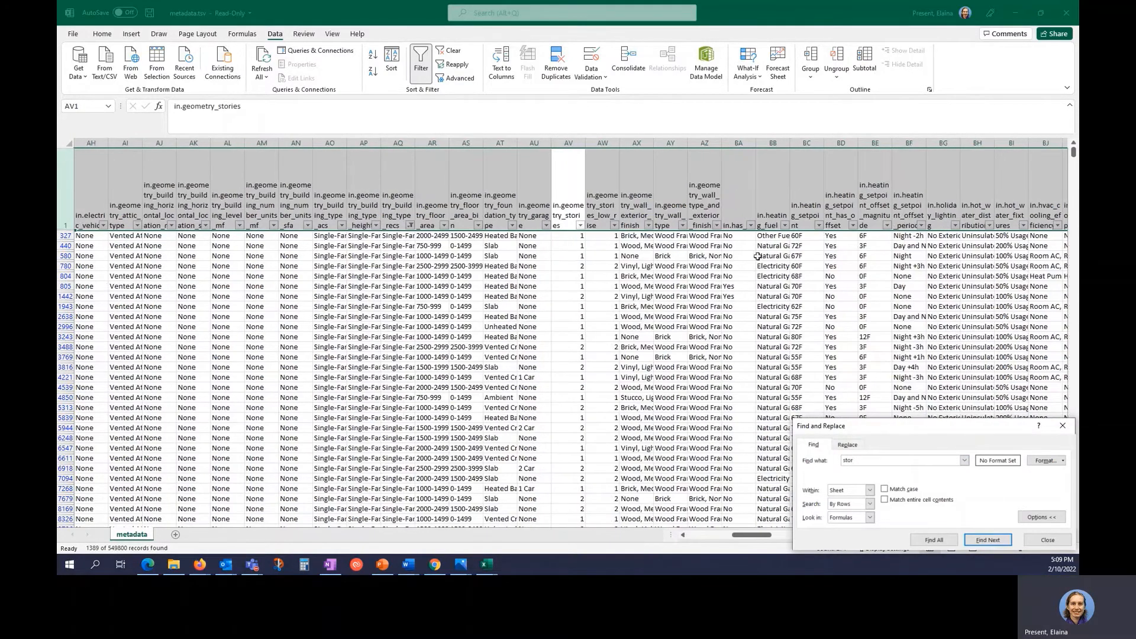
pyautogui.click(579, 226)
pyautogui.click(474, 351)
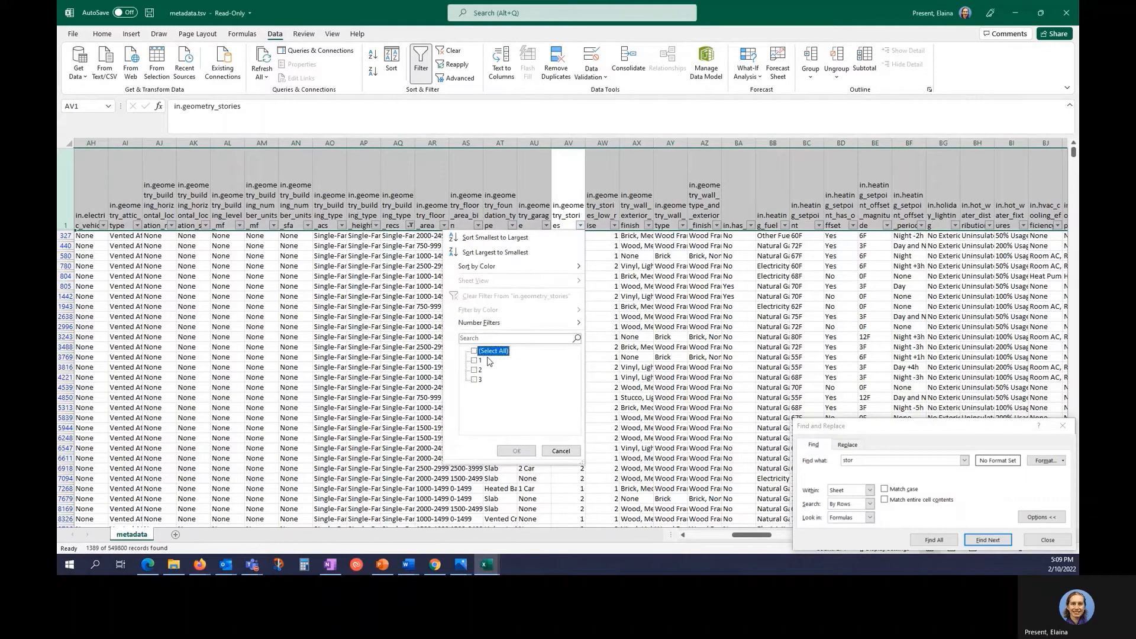
pyautogui.click(474, 360)
pyautogui.click(516, 451)
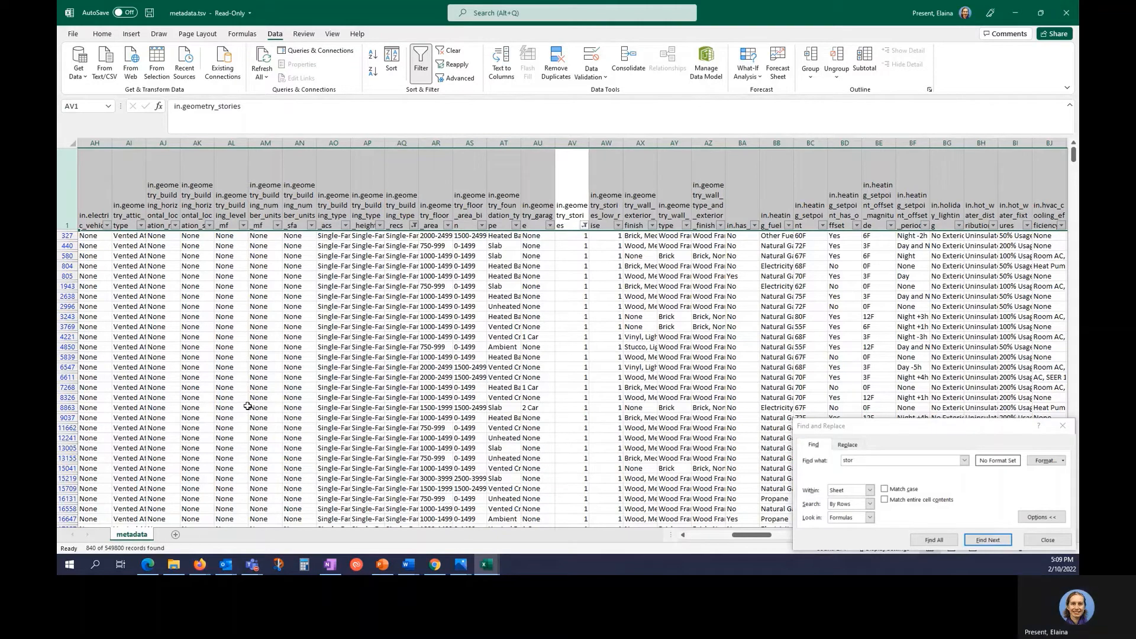
# Close the Find and Replace dialog and return to Chrome.
pyautogui.click(1047, 540)
pyautogui.click(860, 386)
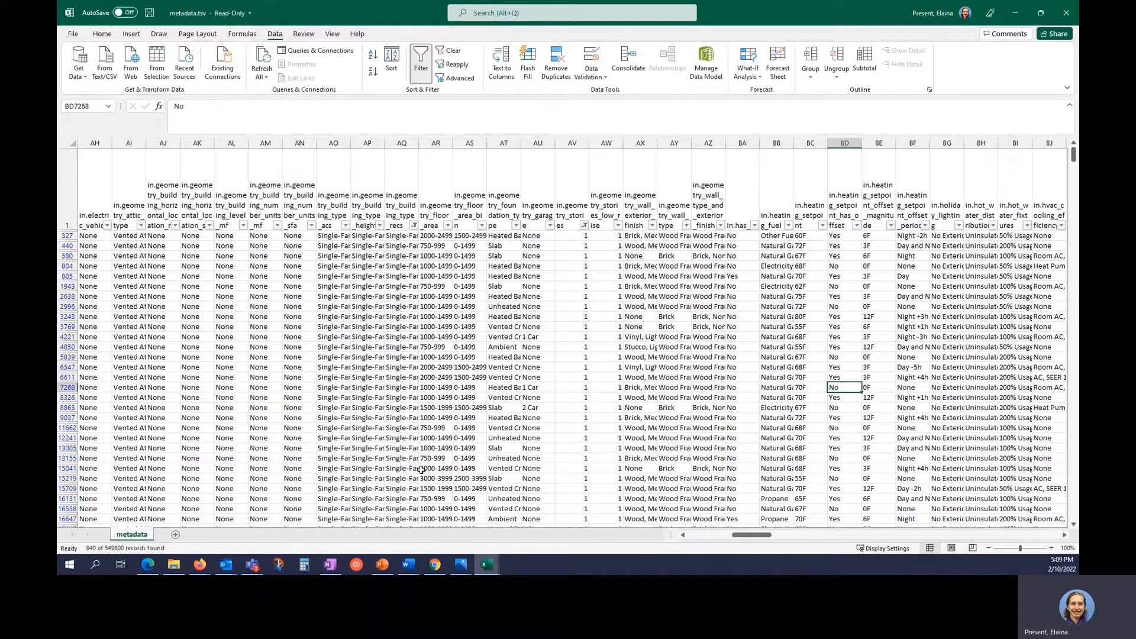
pyautogui.click(435, 566)
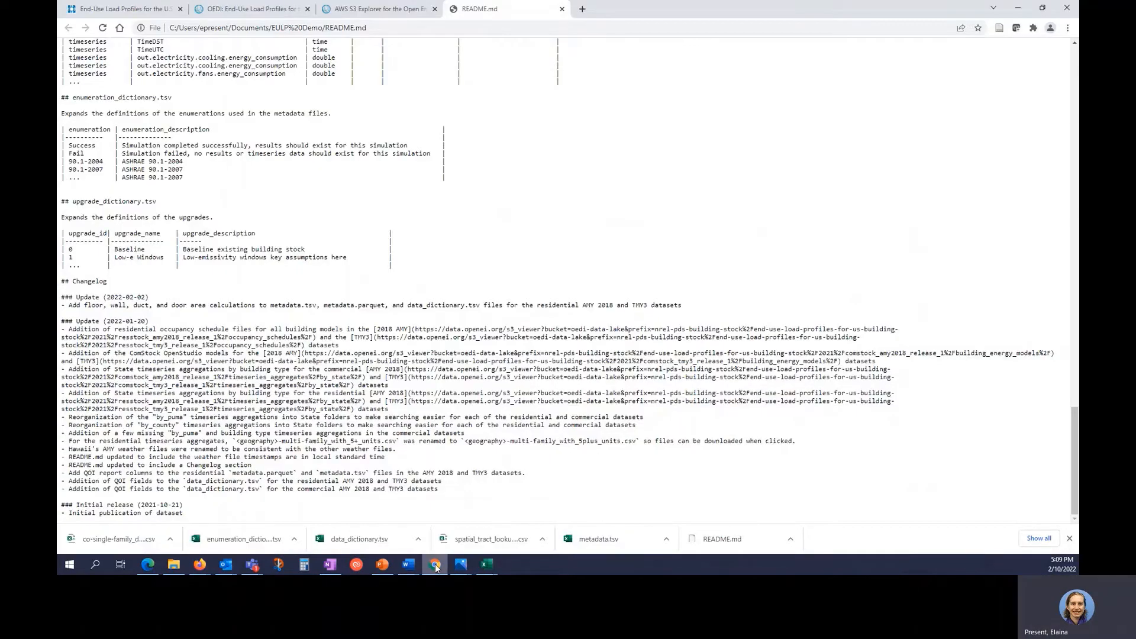
# Open the resstock.nrel.gov Data Viewer link from the End-Use Load Profiles page in a new tab.
pyautogui.click(88, 11)
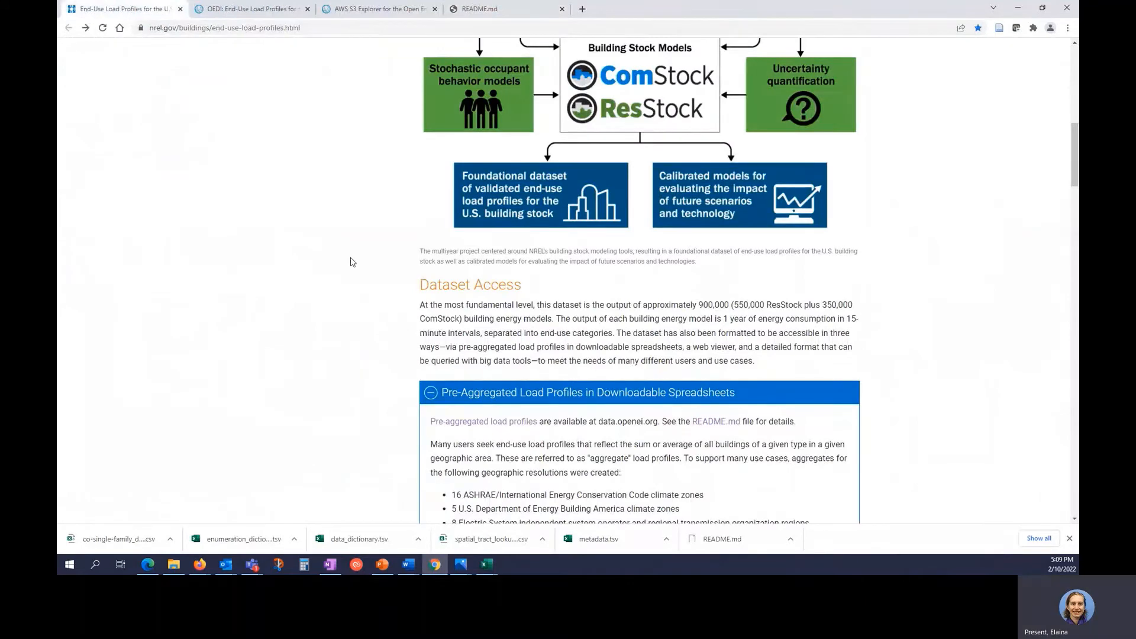
pyautogui.scroll(-2, 353, 262)
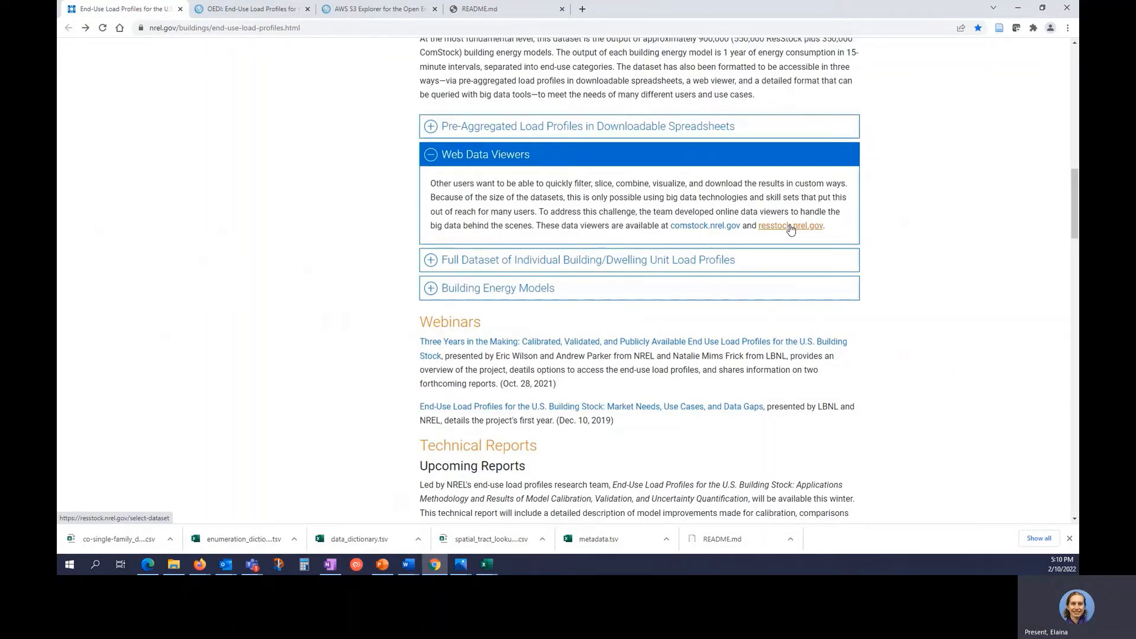
pyautogui.rightClick(790, 229)
pyautogui.click(810, 233)
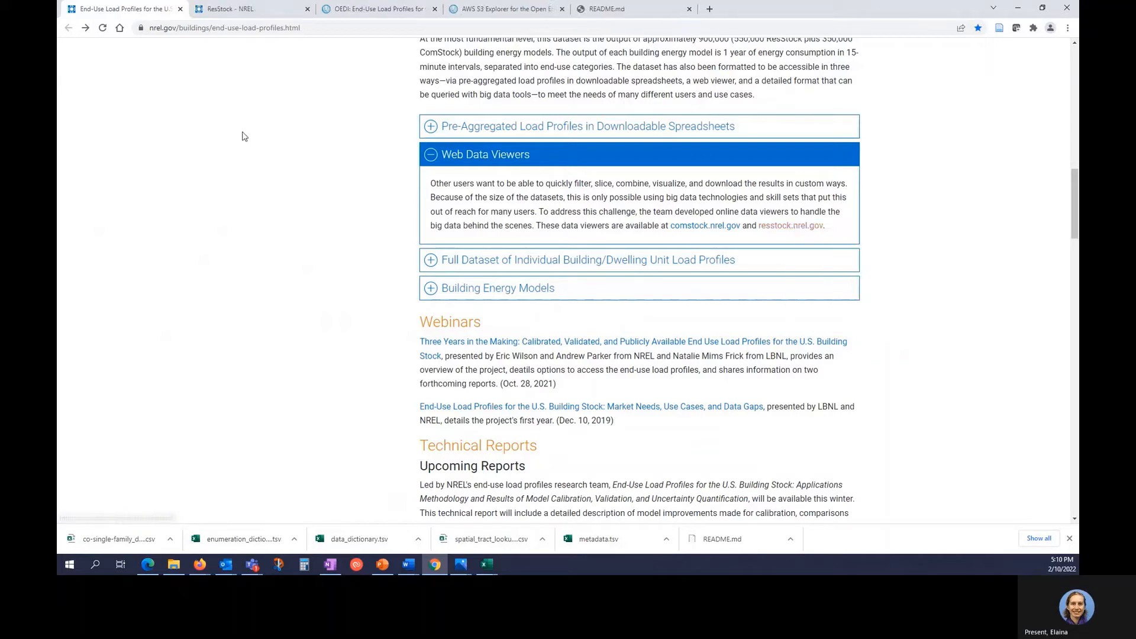
pyautogui.click(254, 13)
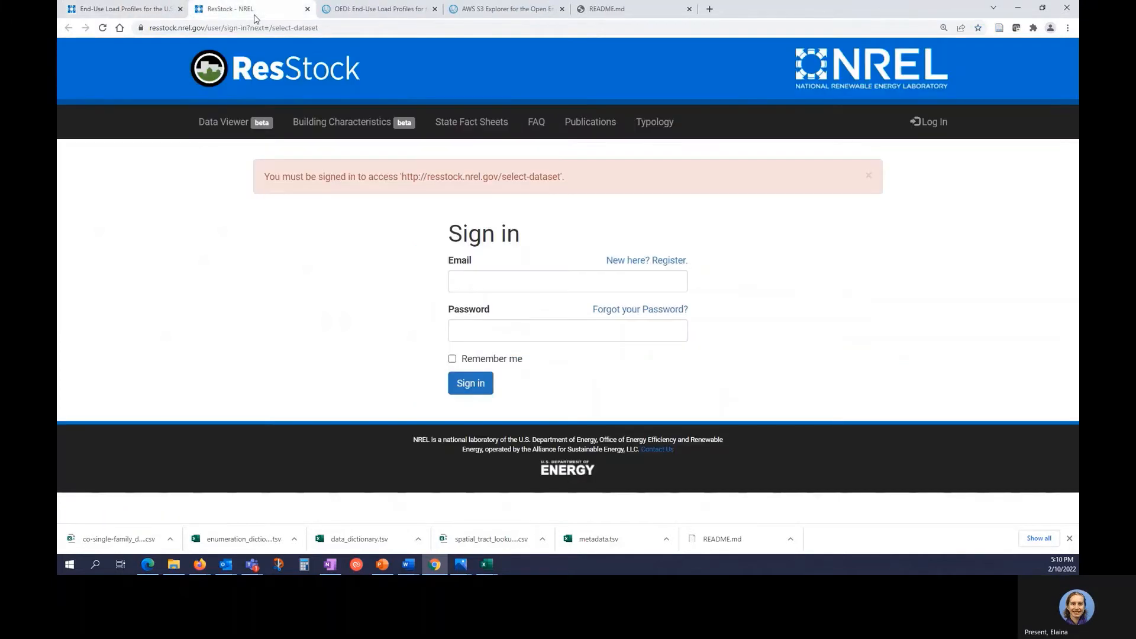
# Sign in to the ResStock Data Viewer with the account e-mail and password.
pyautogui.click(530, 283)
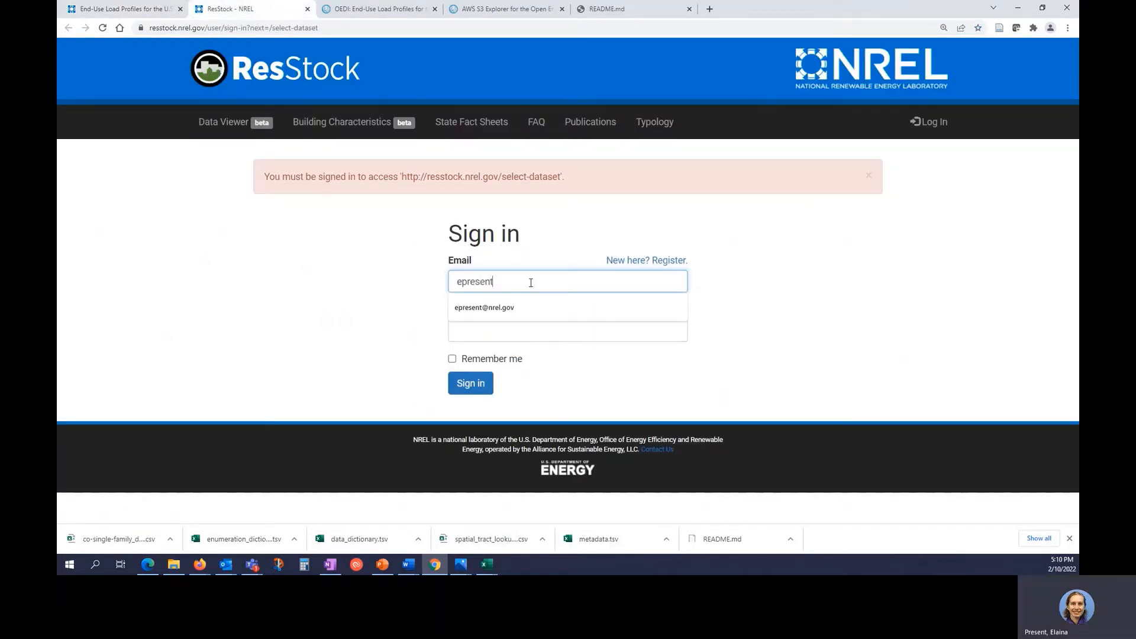
pyautogui.press('Tab')
pyautogui.write('•••')
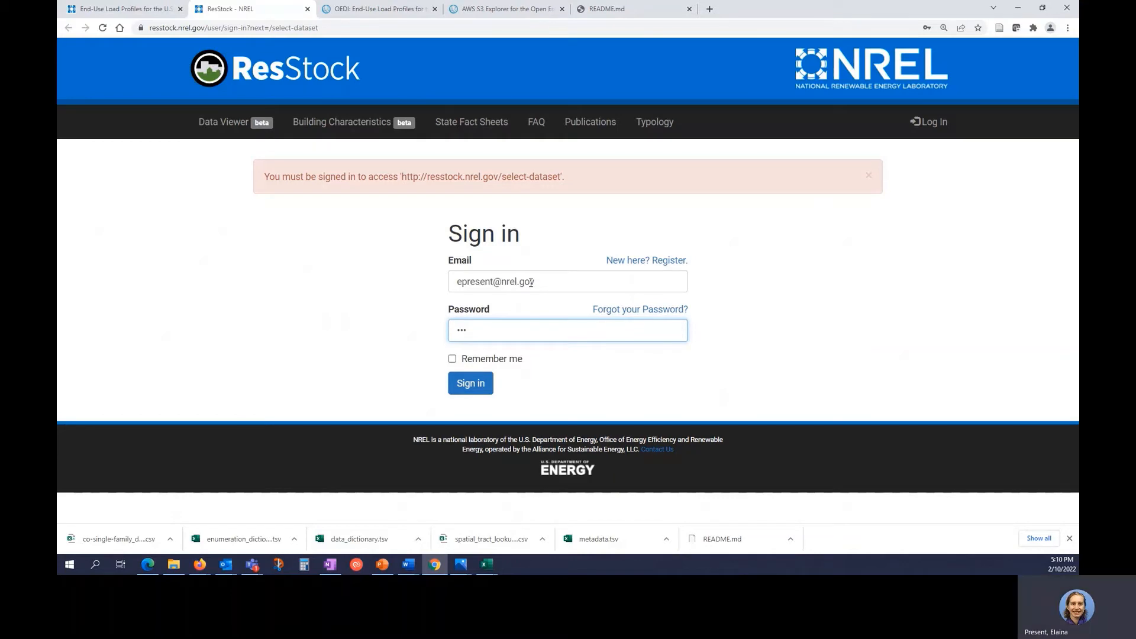
pyautogui.write('•••••••')
pyautogui.press('Return')
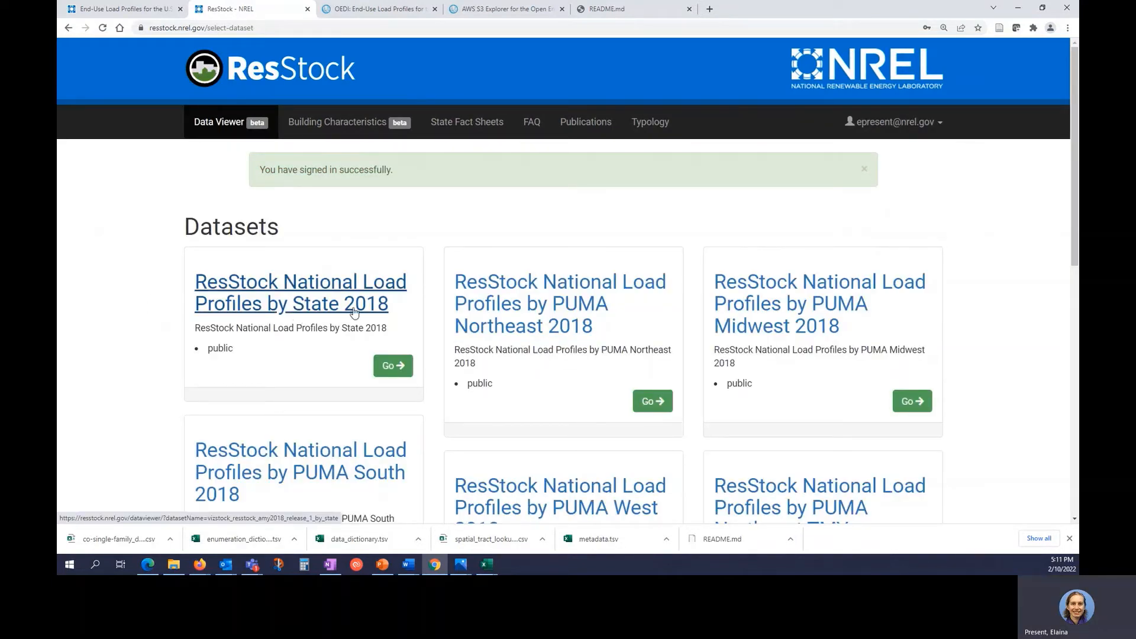
# Open ResStock National Load Profiles by State 2018 and select Colorado on the map.
pyautogui.click(385, 366)
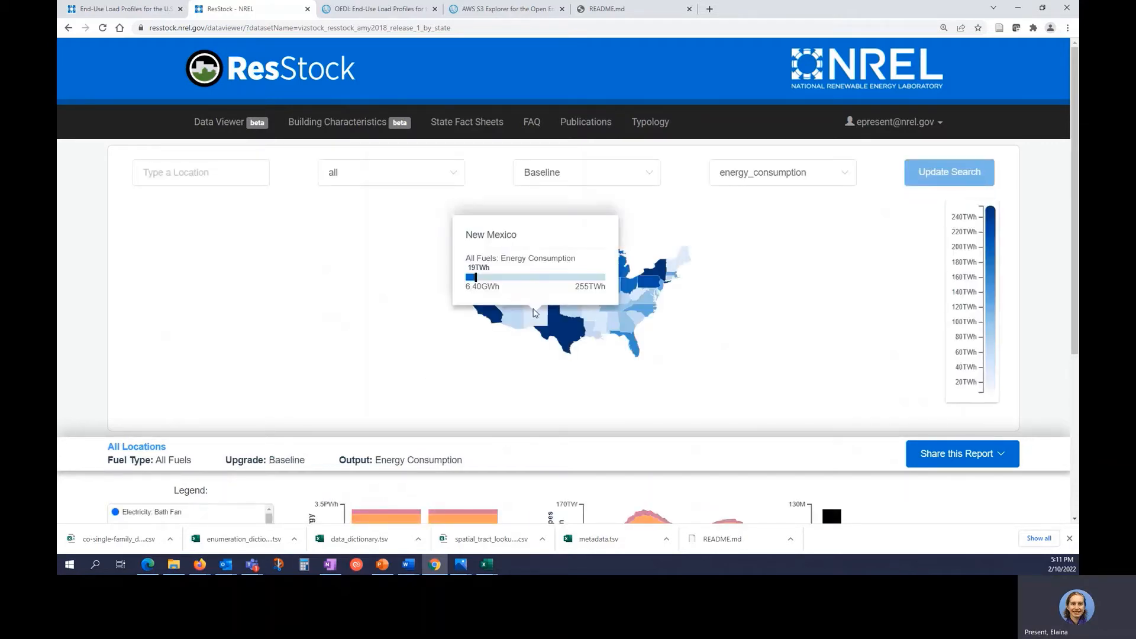
pyautogui.click(537, 295)
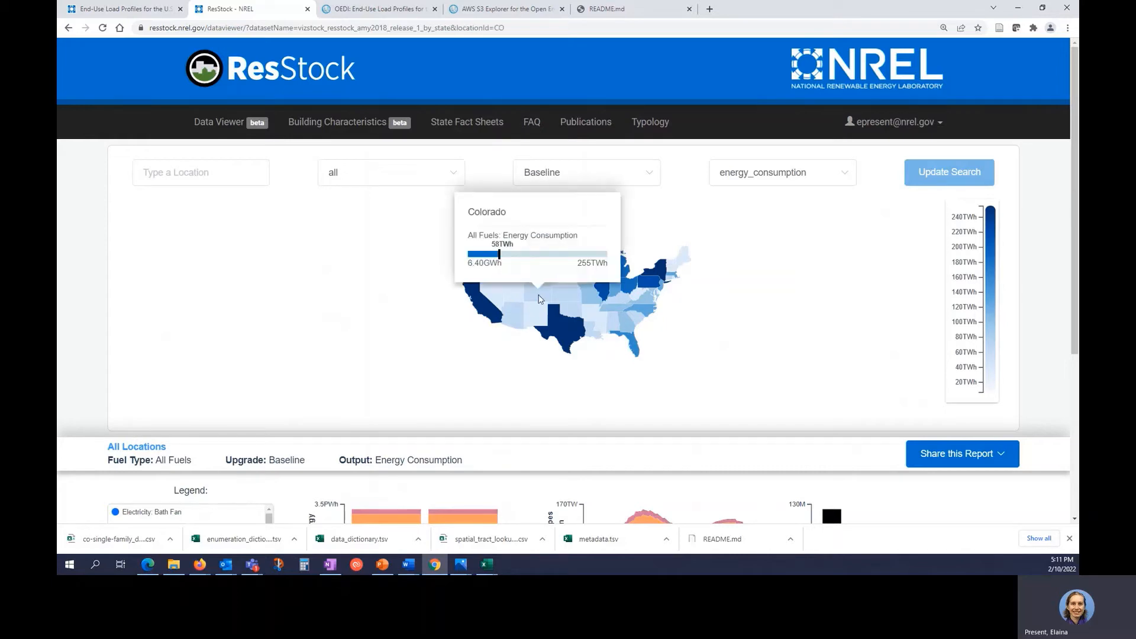
pyautogui.scroll(-5, 511, 472)
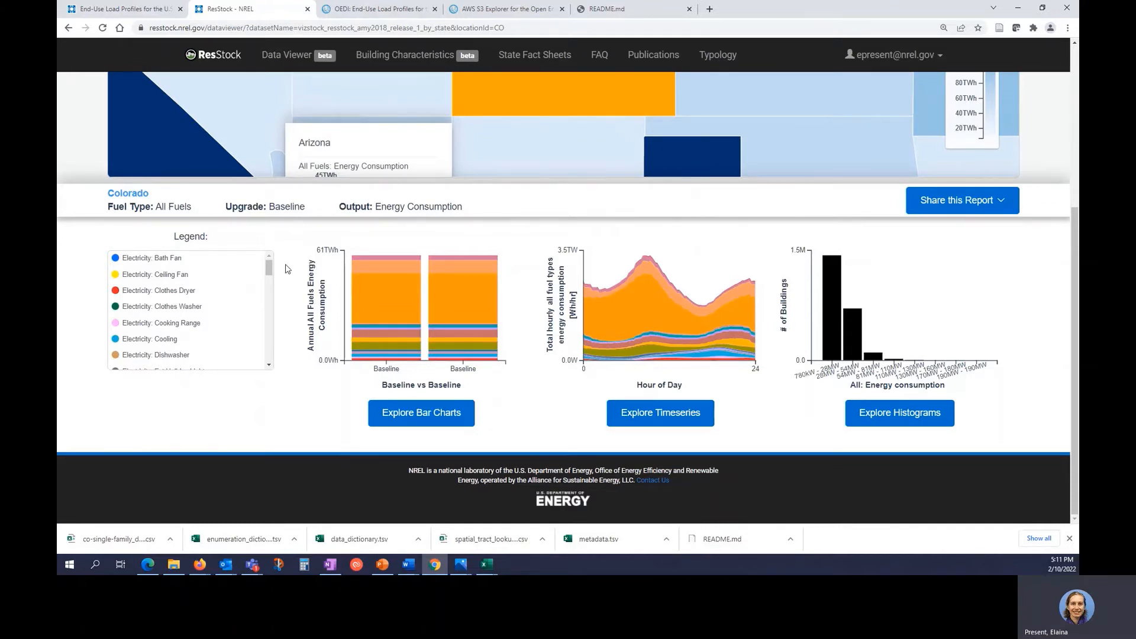
# Review Colorado's summary charts, then open the Explore Timeseries hourly chart.
pyautogui.scroll(3, 288, 269)
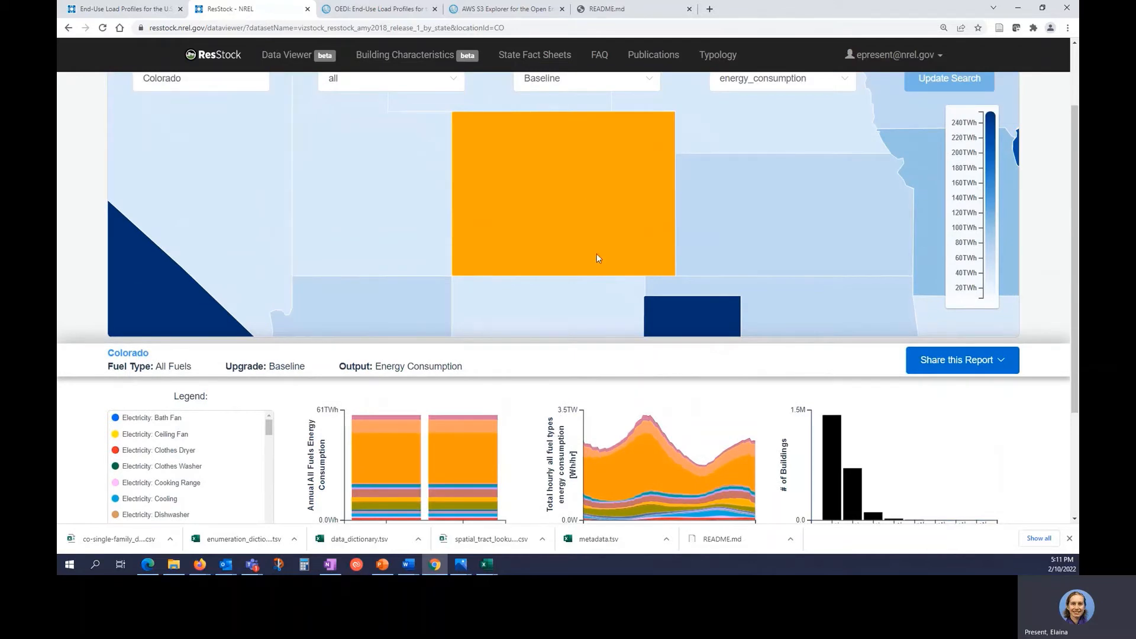
pyautogui.scroll(-2, 596, 213)
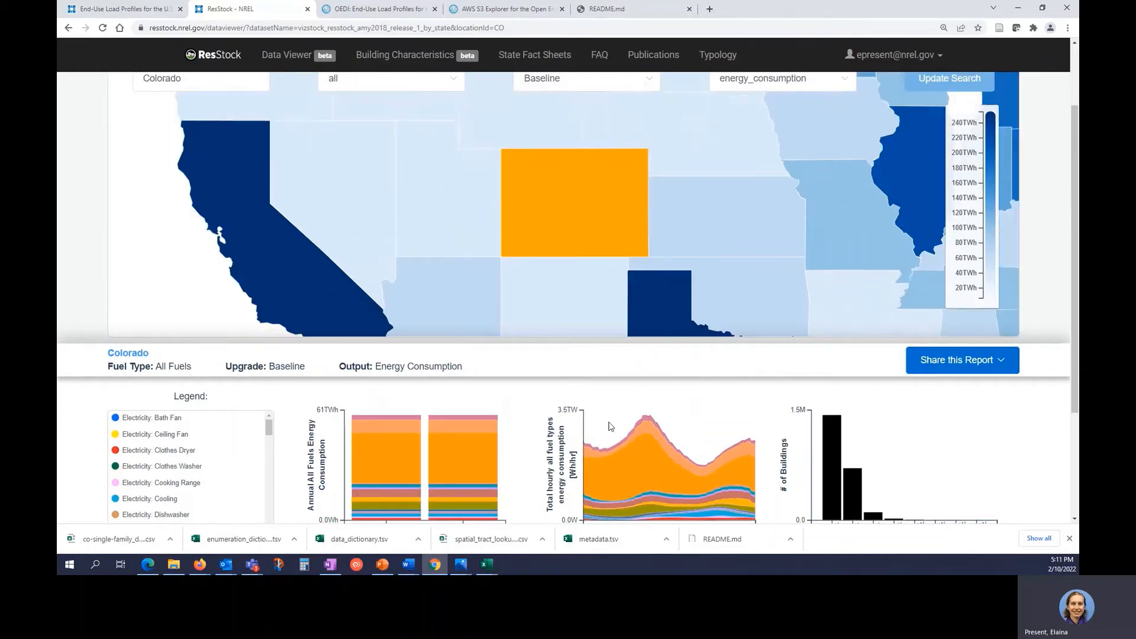
pyautogui.scroll(-3, 611, 427)
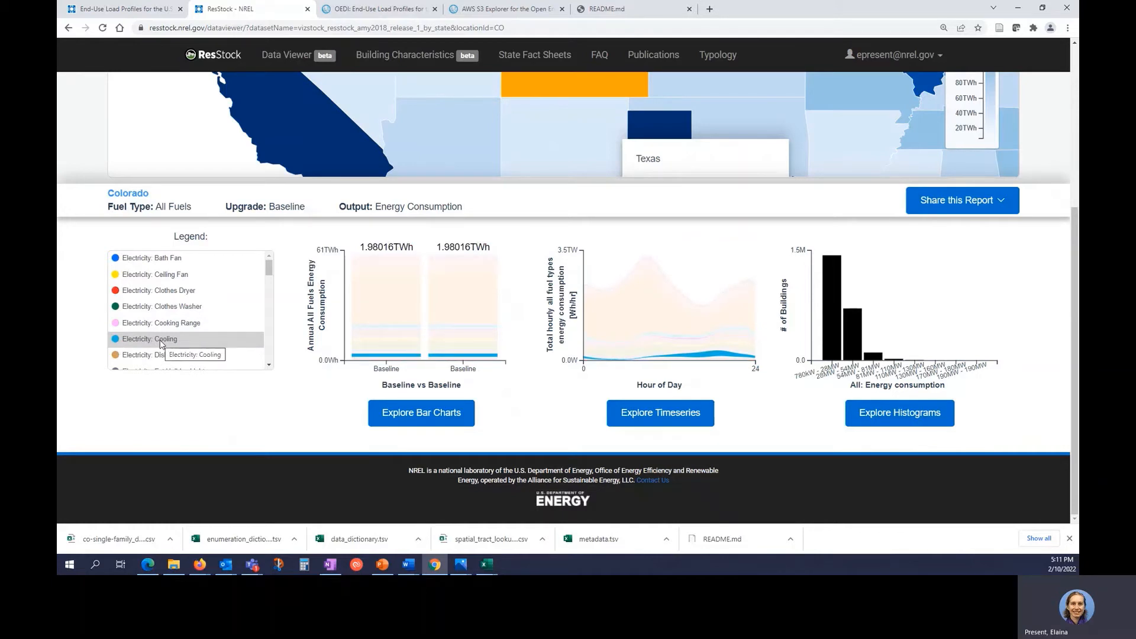
pyautogui.scroll(-3, 161, 344)
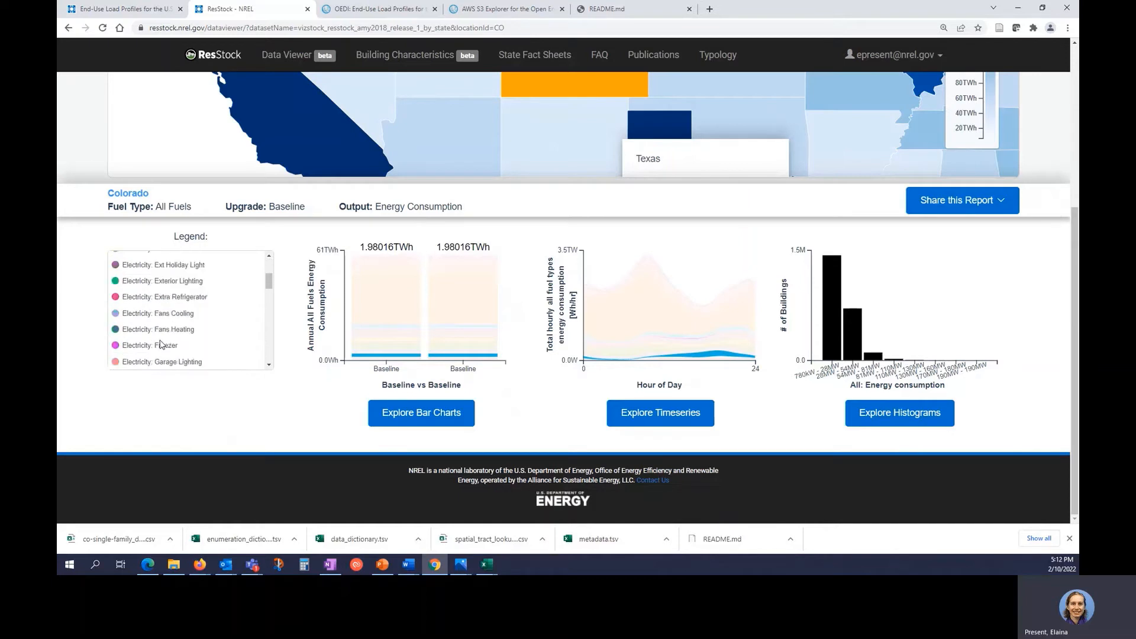
pyautogui.scroll(-5, 161, 344)
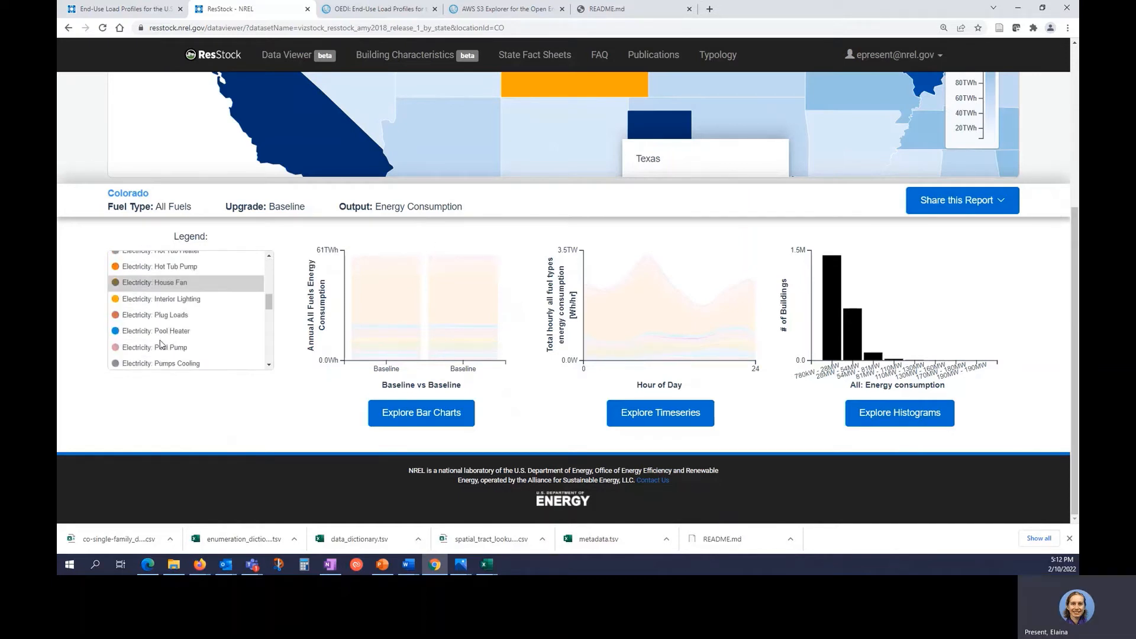
pyautogui.scroll(3, 160, 344)
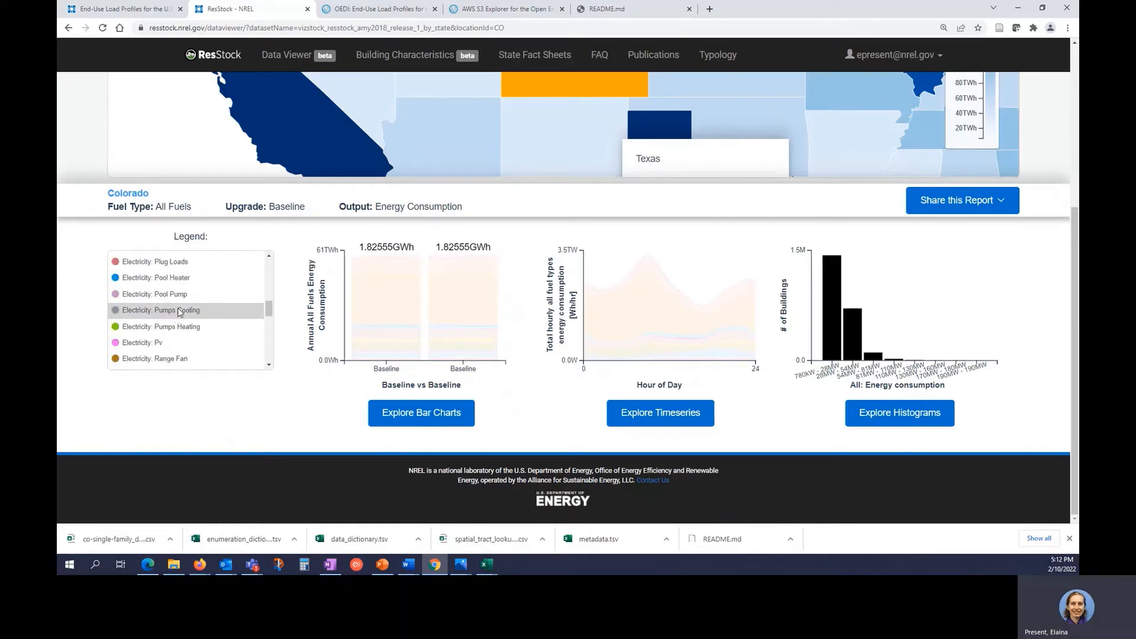
pyautogui.scroll(1, 183, 304)
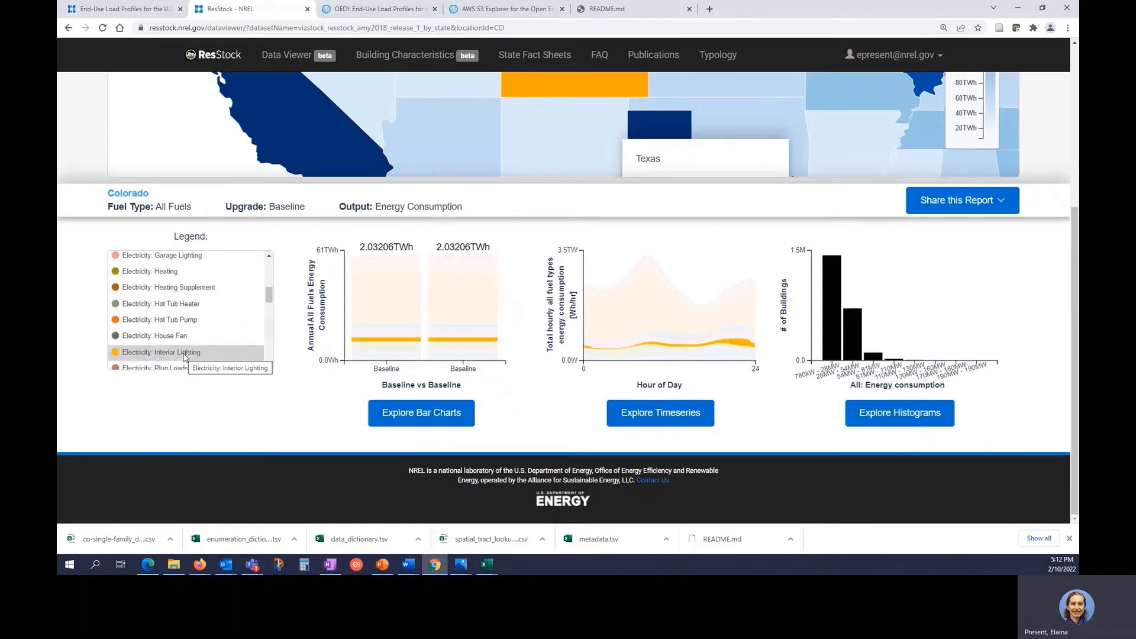
pyautogui.scroll(-4, 184, 355)
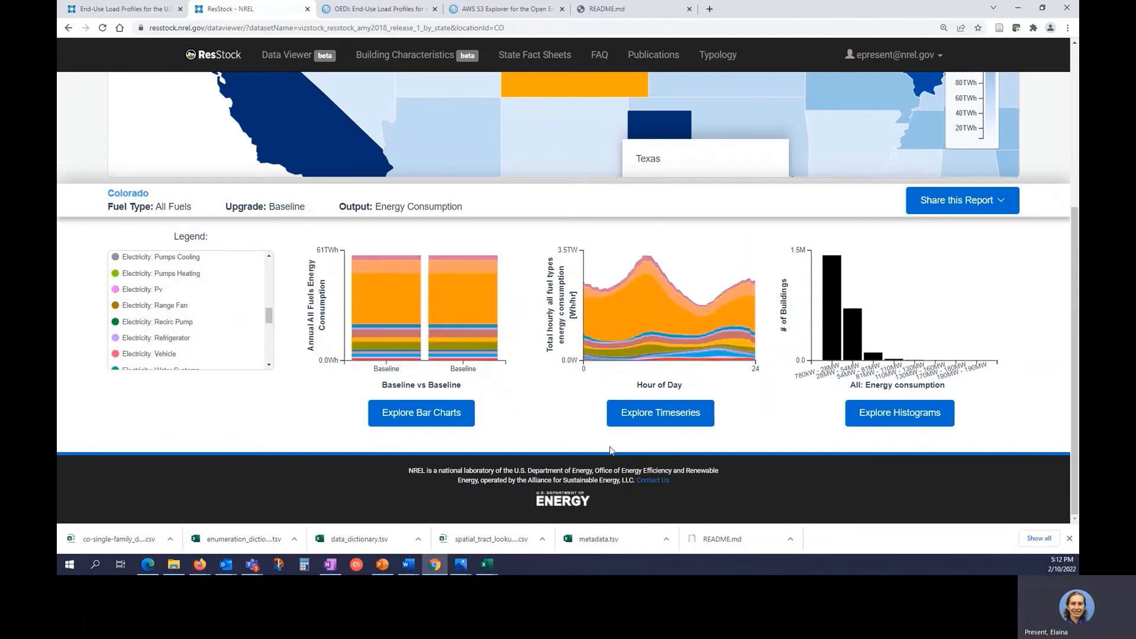
pyautogui.click(667, 421)
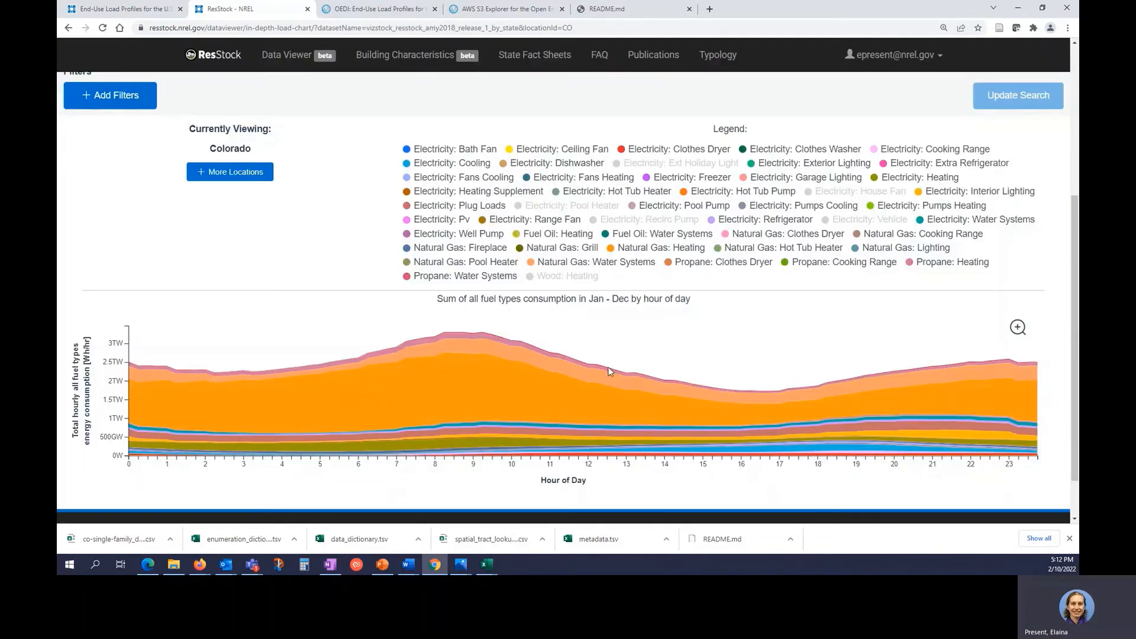
# Limit fuel type to electricity and building type to Single-Family Detached homes.
pyautogui.scroll(5, 275, 246)
pyautogui.click(275, 241)
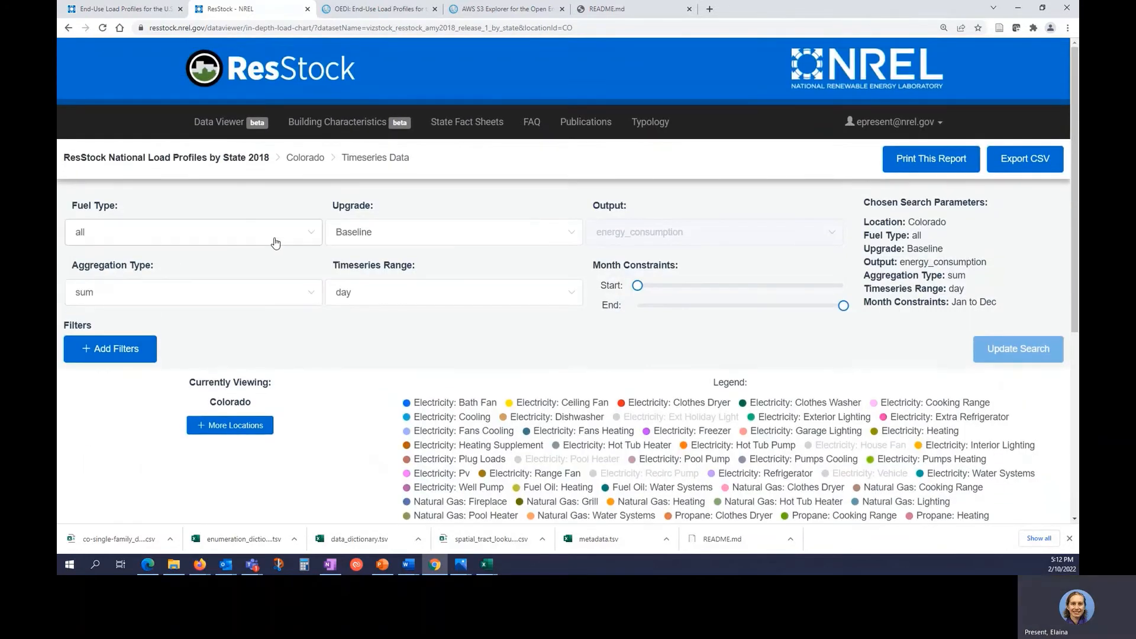
pyautogui.click(246, 290)
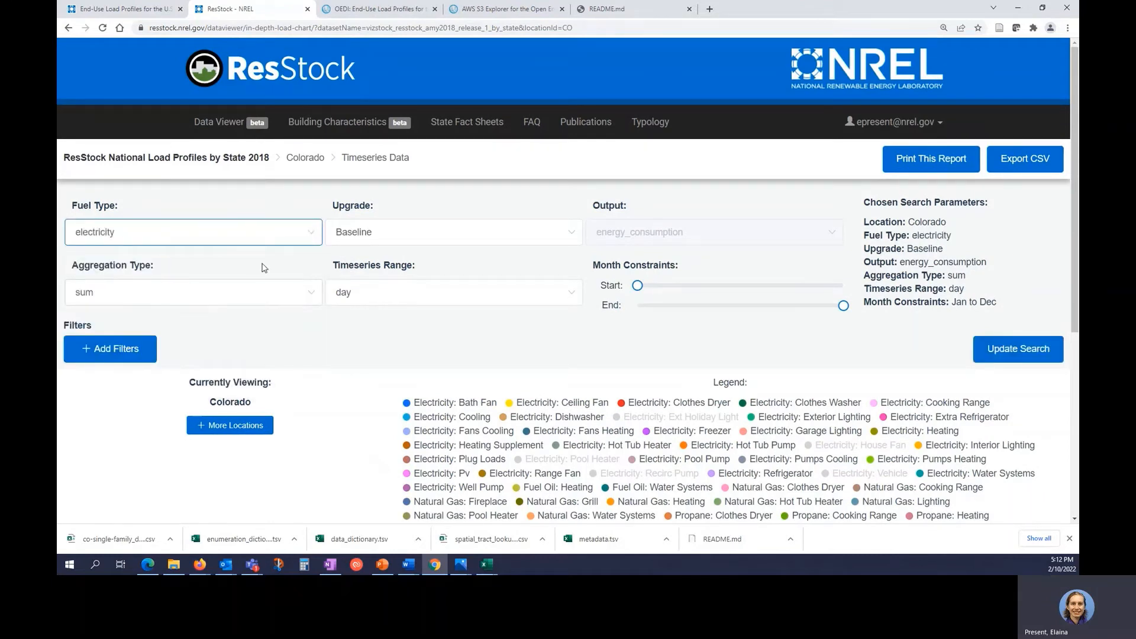
pyautogui.click(108, 354)
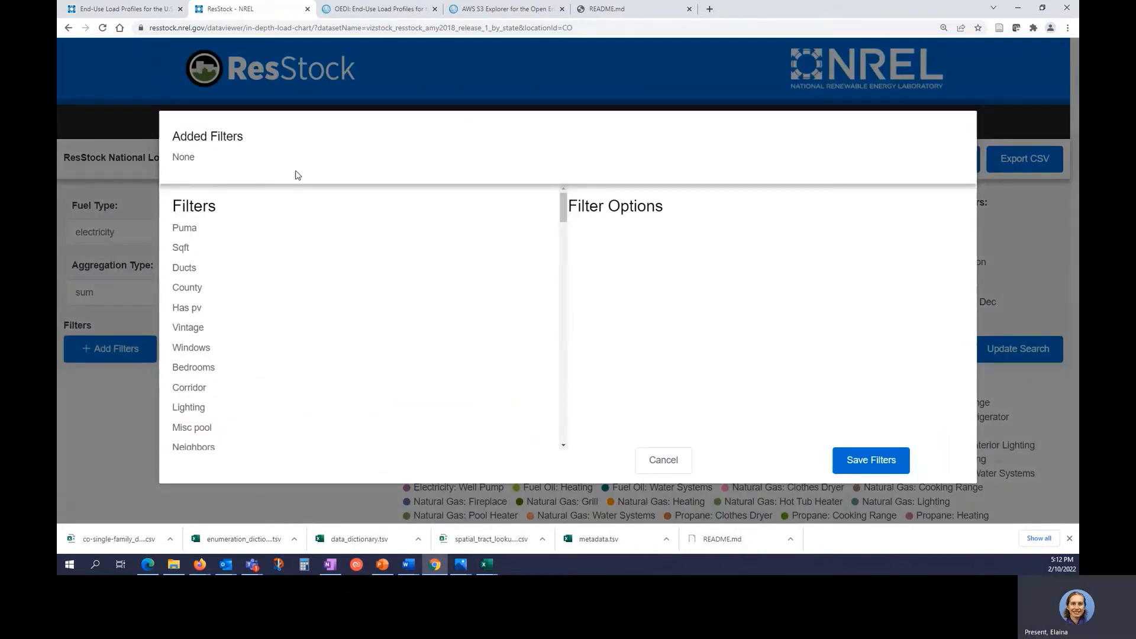
pyautogui.hotkey('ctrl', 'f')
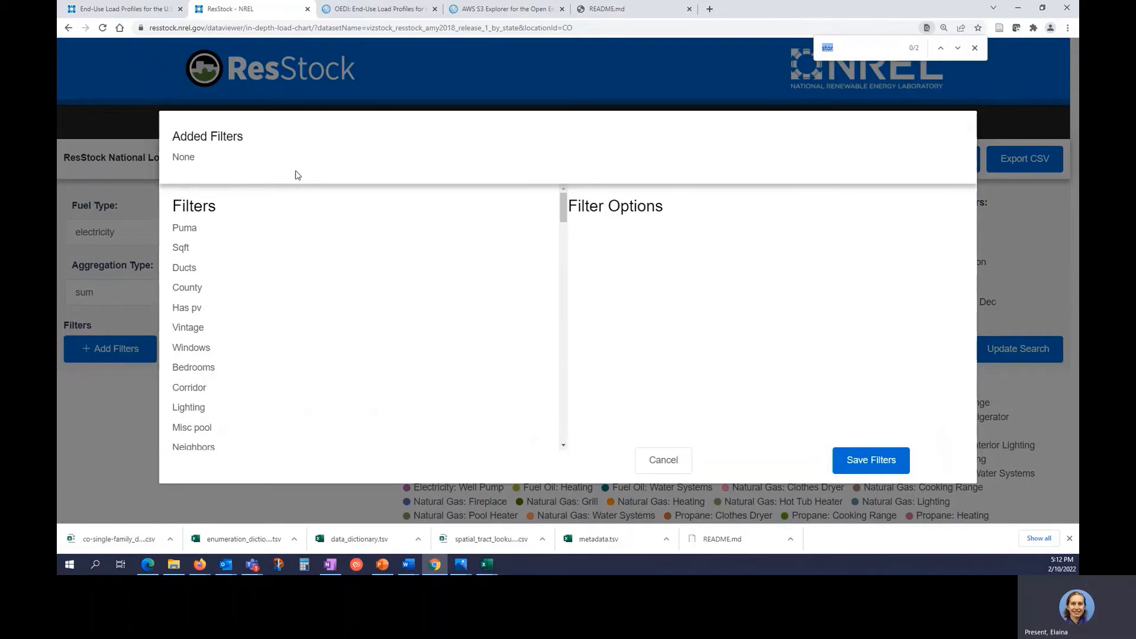
pyautogui.write('recs')
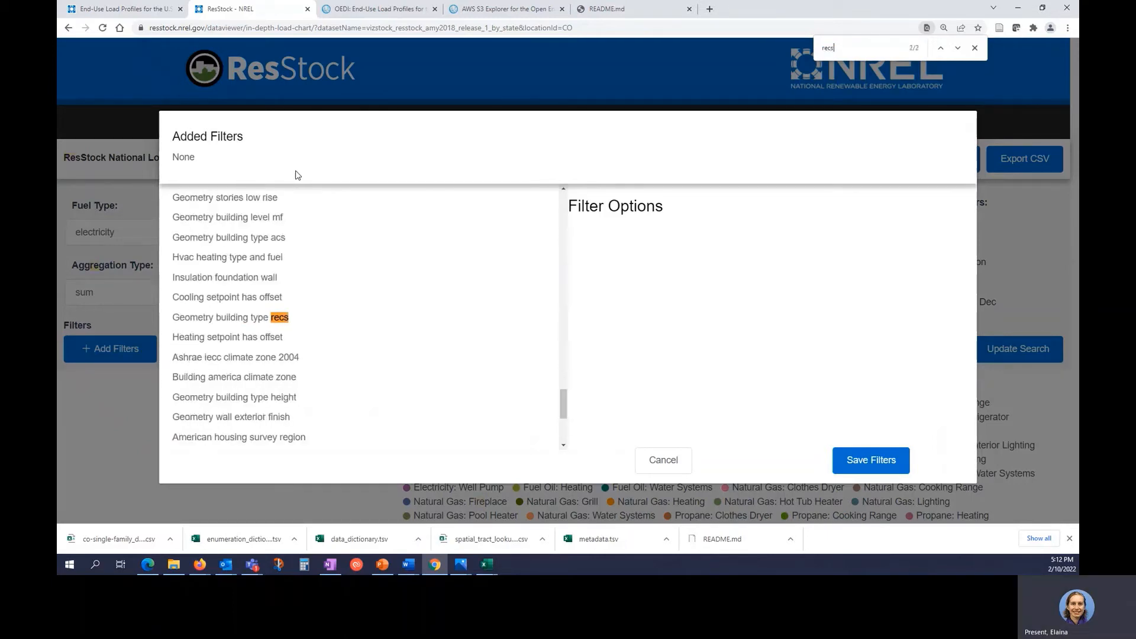
pyautogui.click(313, 317)
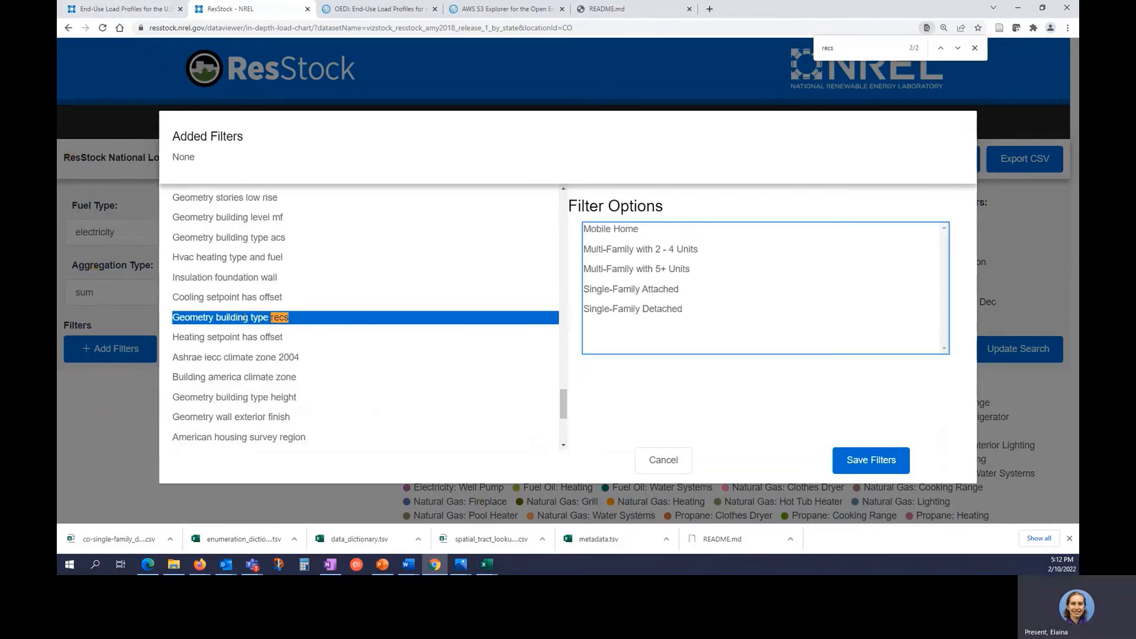
pyautogui.click(681, 308)
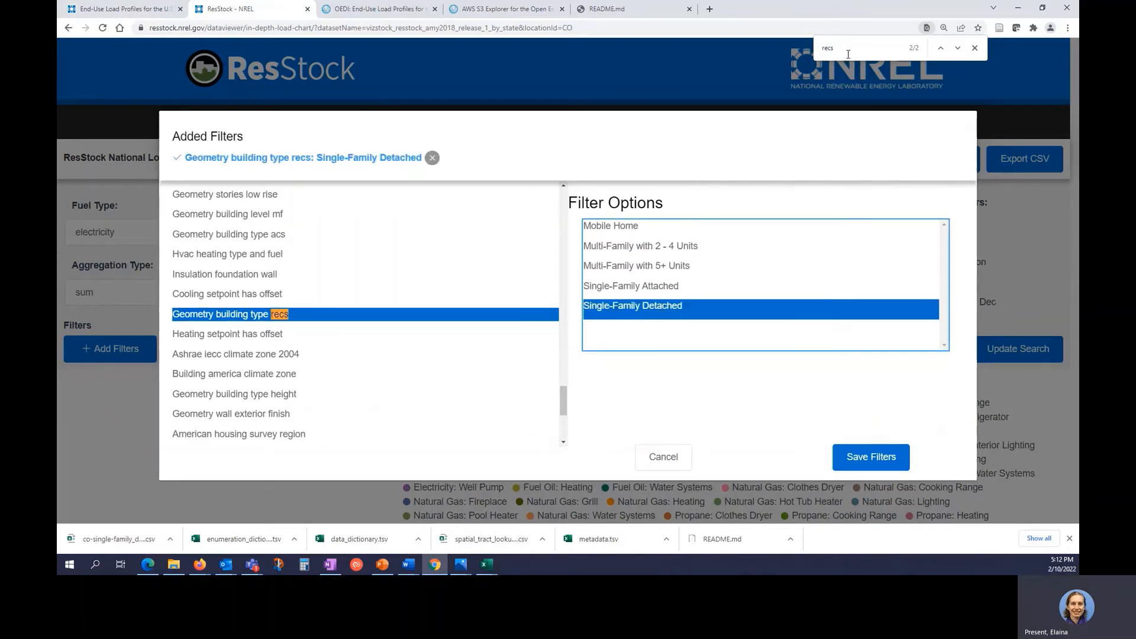
# Add a Geometry stories filter for one-story homes.
pyautogui.click(818, 48)
pyautogui.write('story')
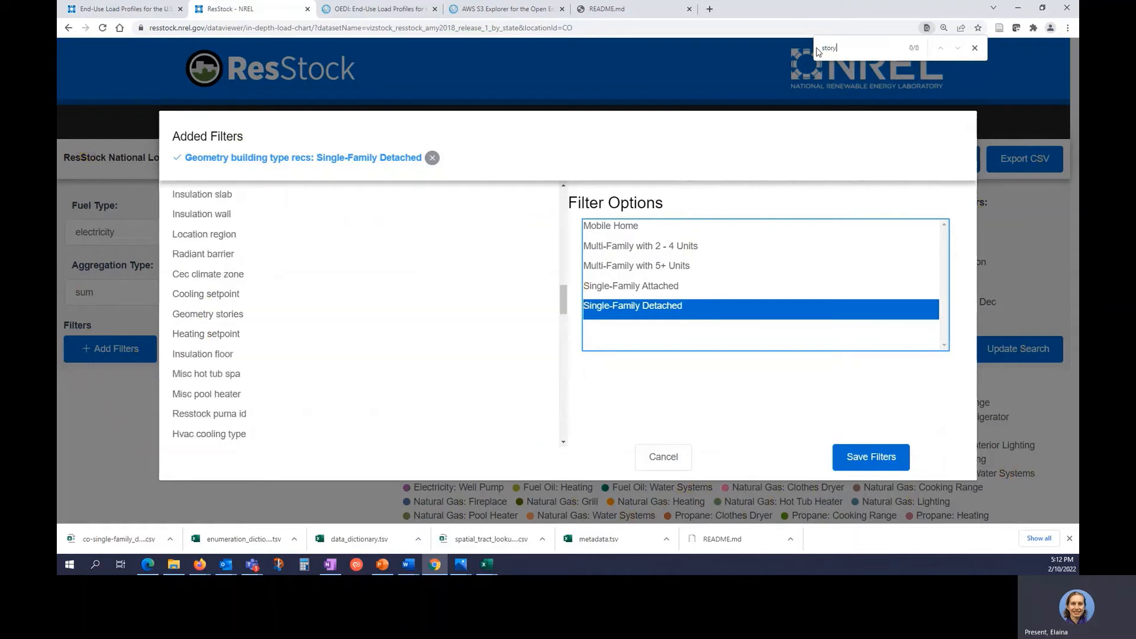
pyautogui.press('BackSpace')
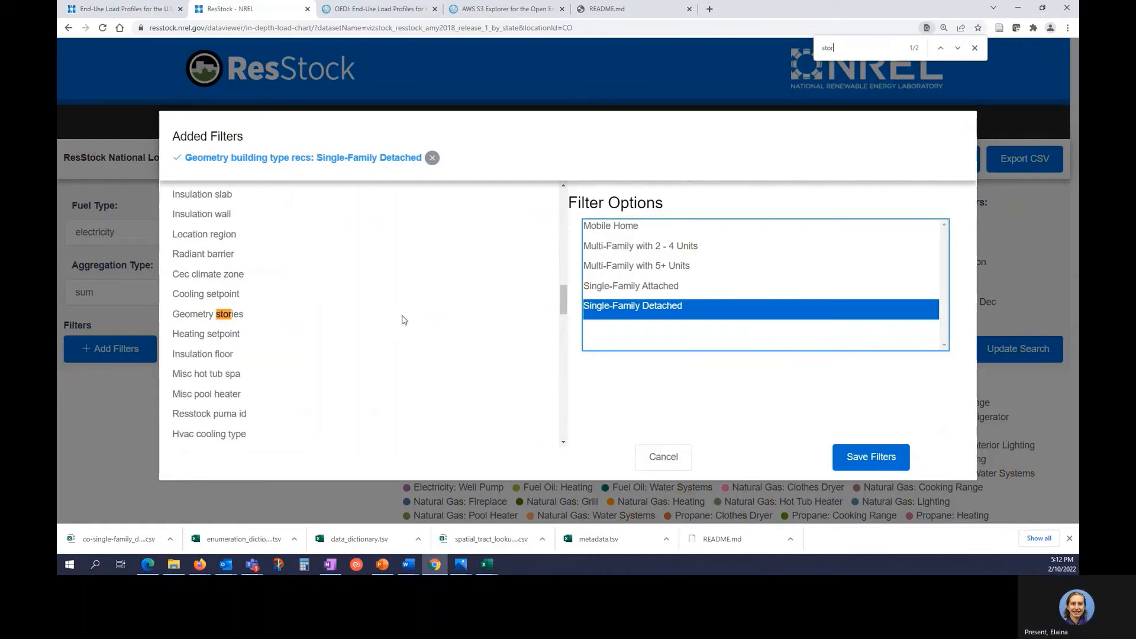
pyautogui.click(402, 316)
pyautogui.click(612, 229)
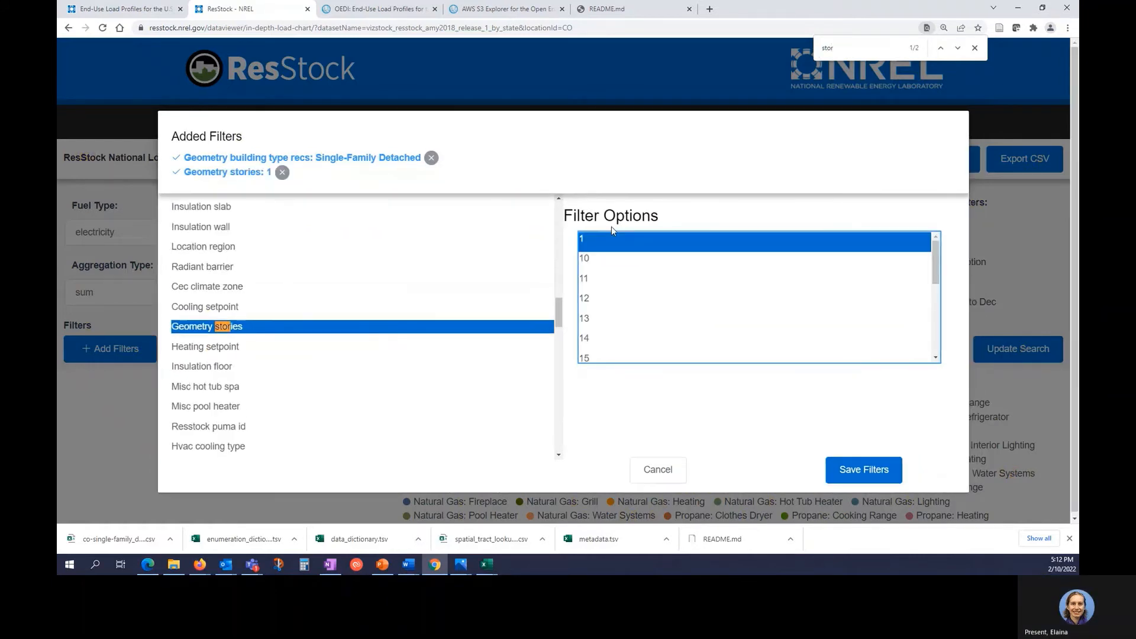
# Add Vintage filters 1940s, 1950s and <1940, save filters, and update the search.
pyautogui.click(819, 54)
pyautogui.write('v')
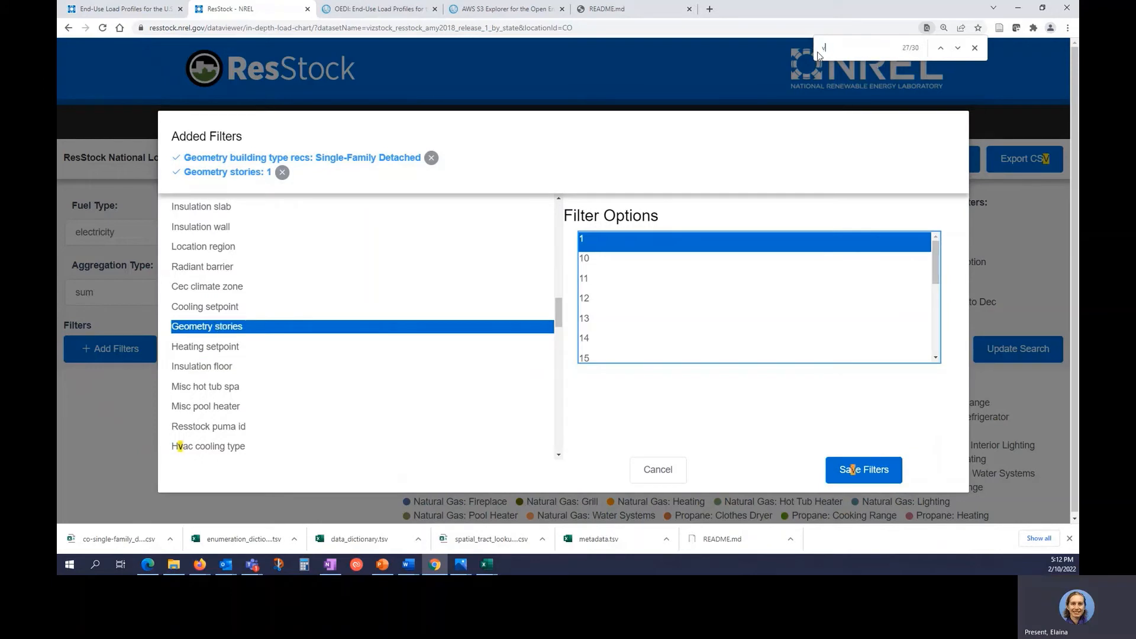
pyautogui.write('intage')
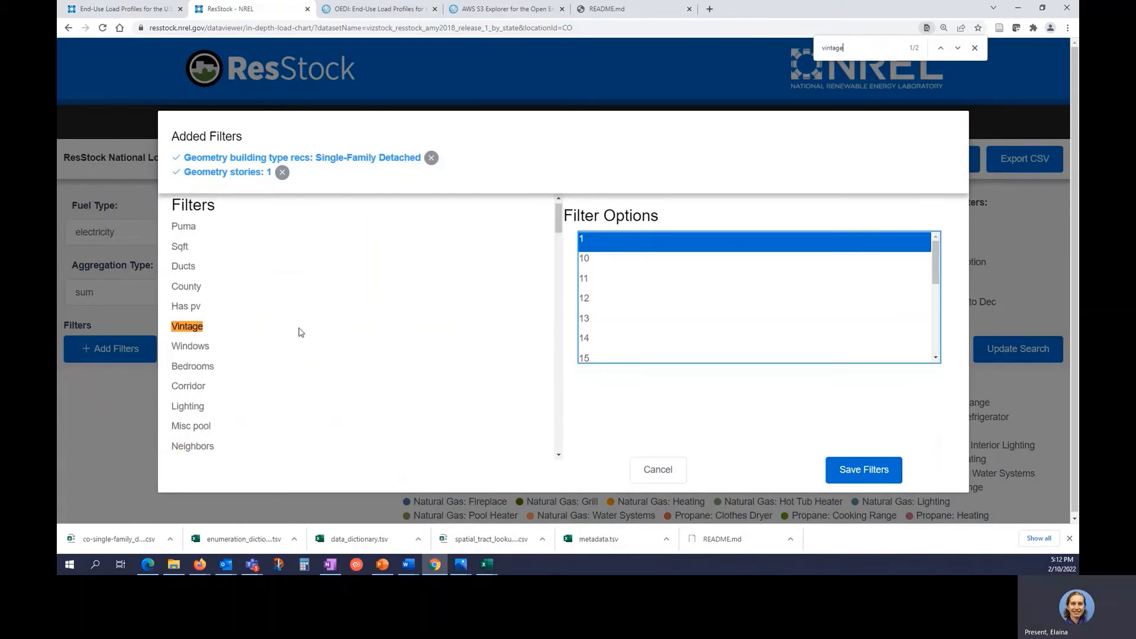
pyautogui.click(240, 328)
pyautogui.click(613, 241)
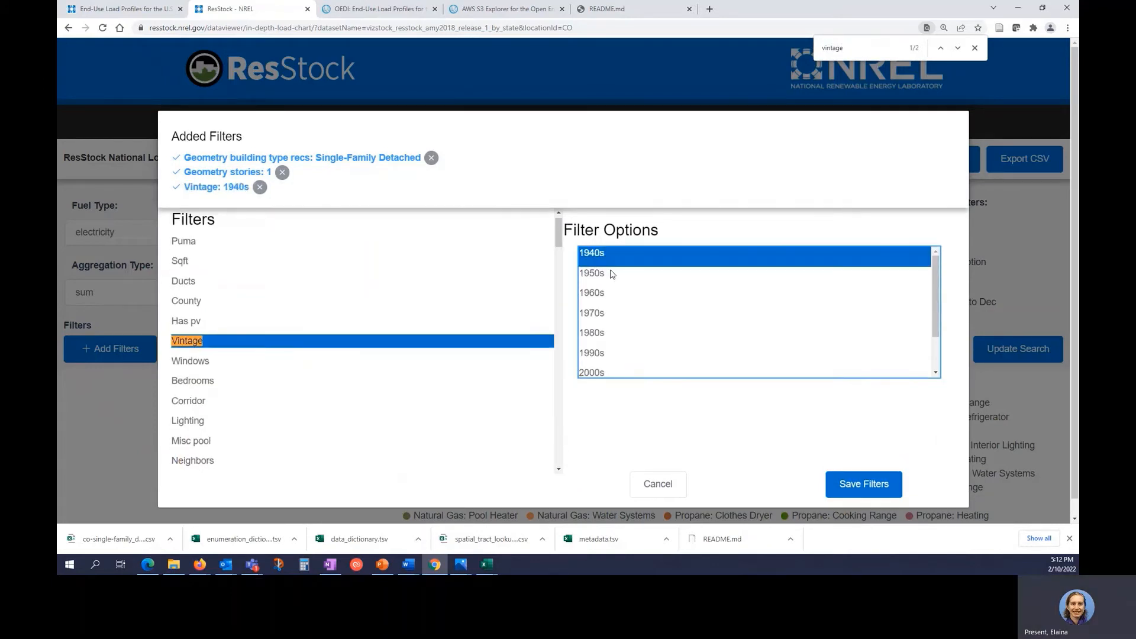
pyautogui.keyDown('ctrl'); pyautogui.click(609, 275); pyautogui.keyUp('ctrl')
pyautogui.scroll(-2, 621, 307)
pyautogui.click(634, 362)
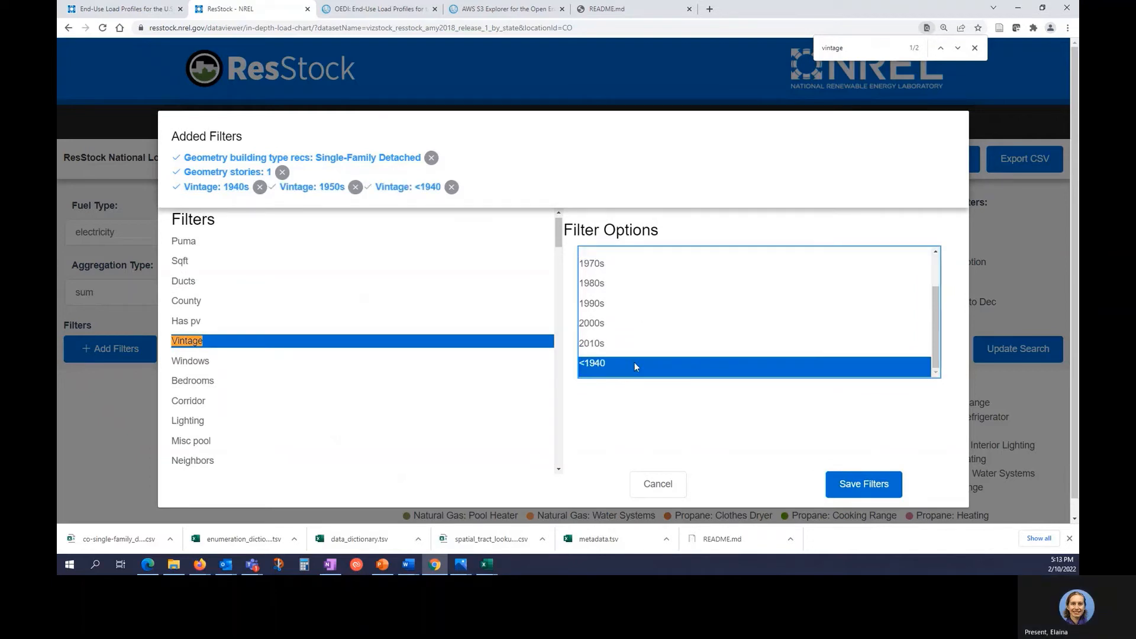
pyautogui.click(869, 482)
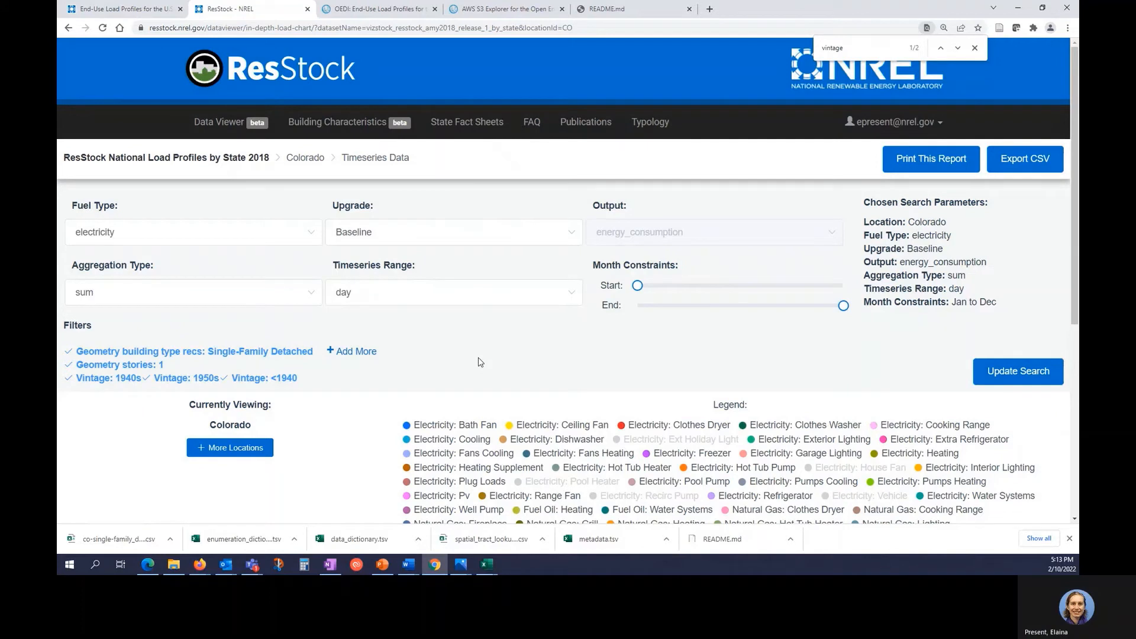
pyautogui.click(1011, 370)
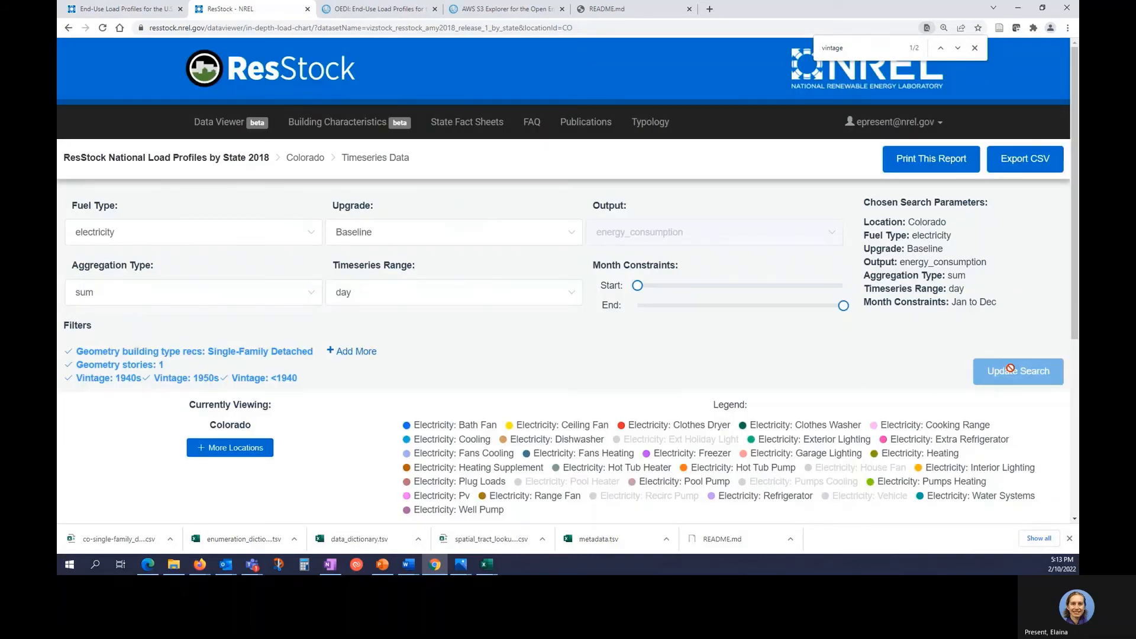
# Hide the Bath Fan, Ceiling Fan, Clothes Dryer, Clothes Washer and Cooking Range series in the legend.
pyautogui.scroll(-3, 698, 368)
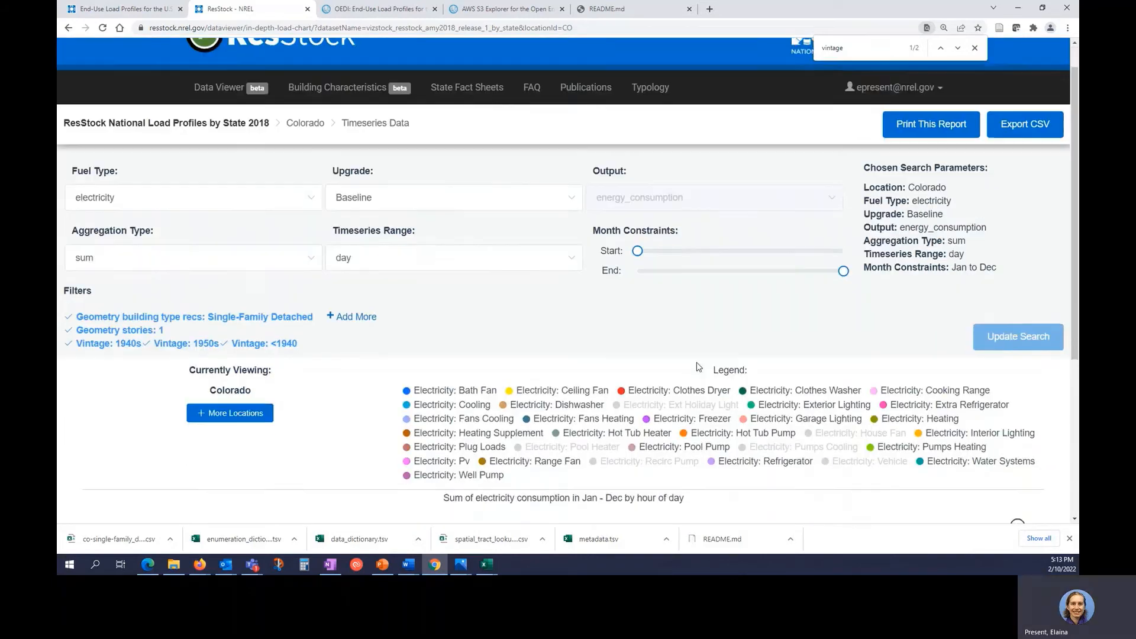
pyautogui.scroll(-2, 698, 368)
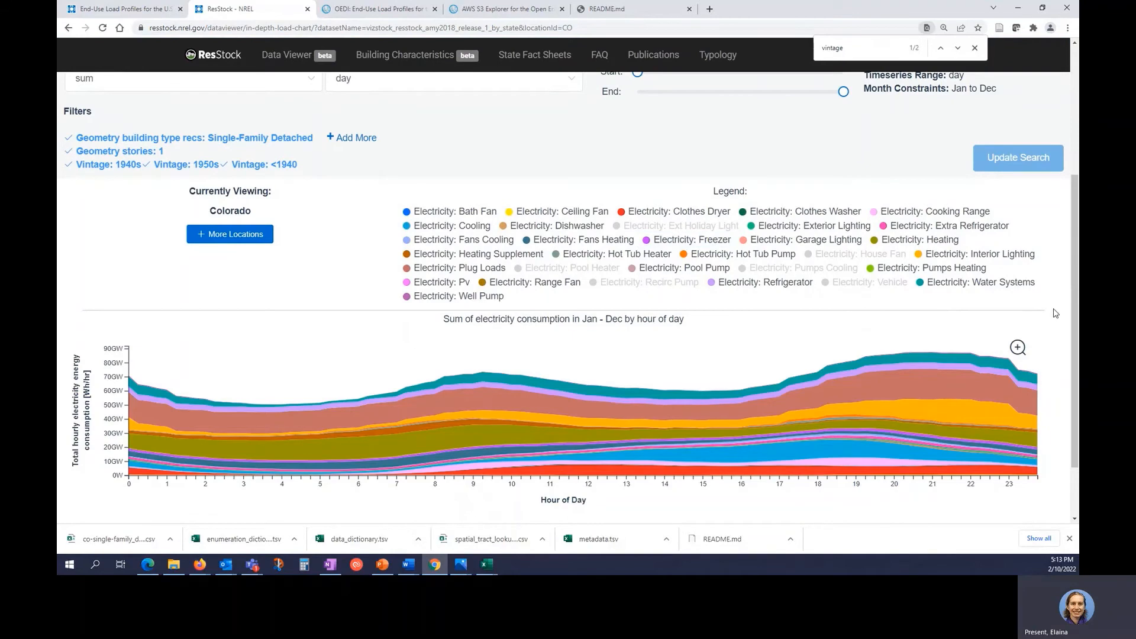
pyautogui.scroll(2, 1055, 313)
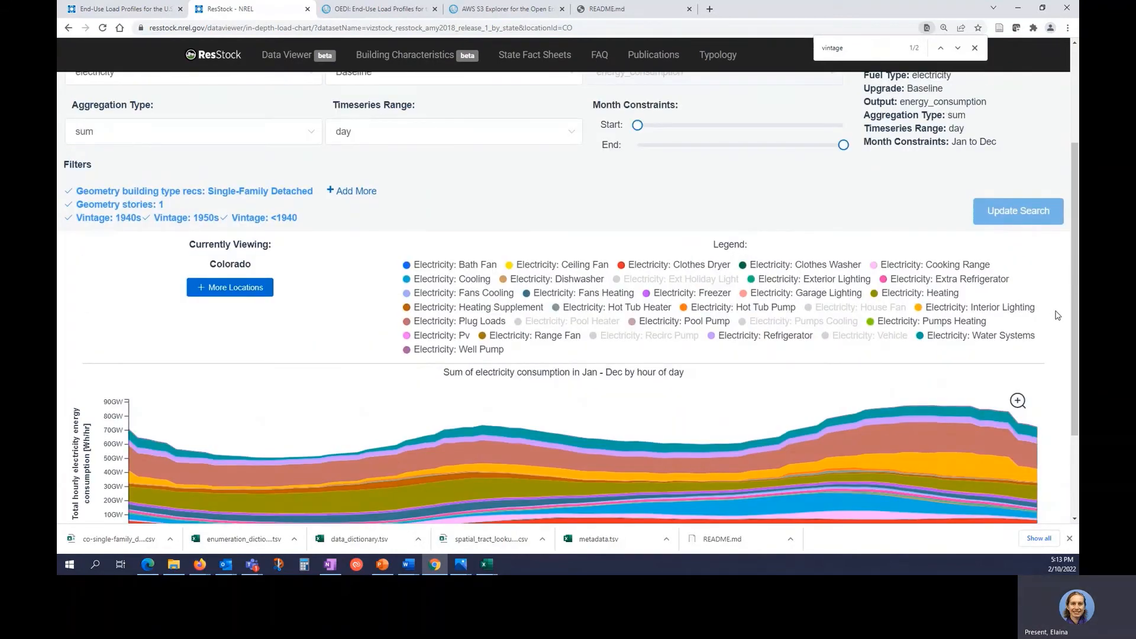
pyautogui.scroll(-1, 1057, 315)
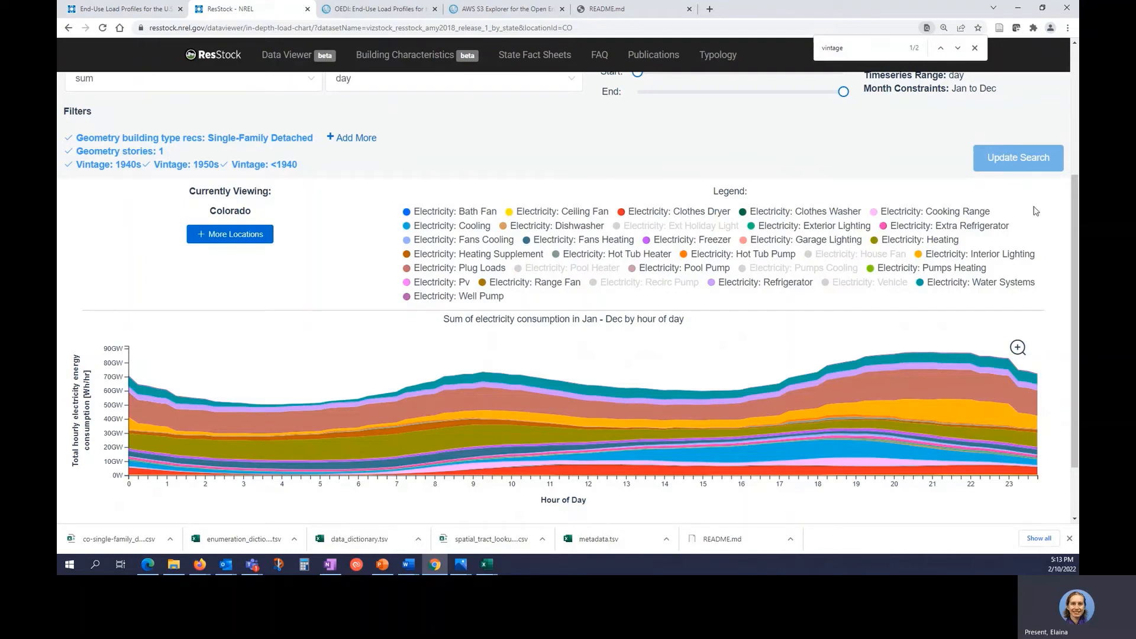
pyautogui.click(466, 228)
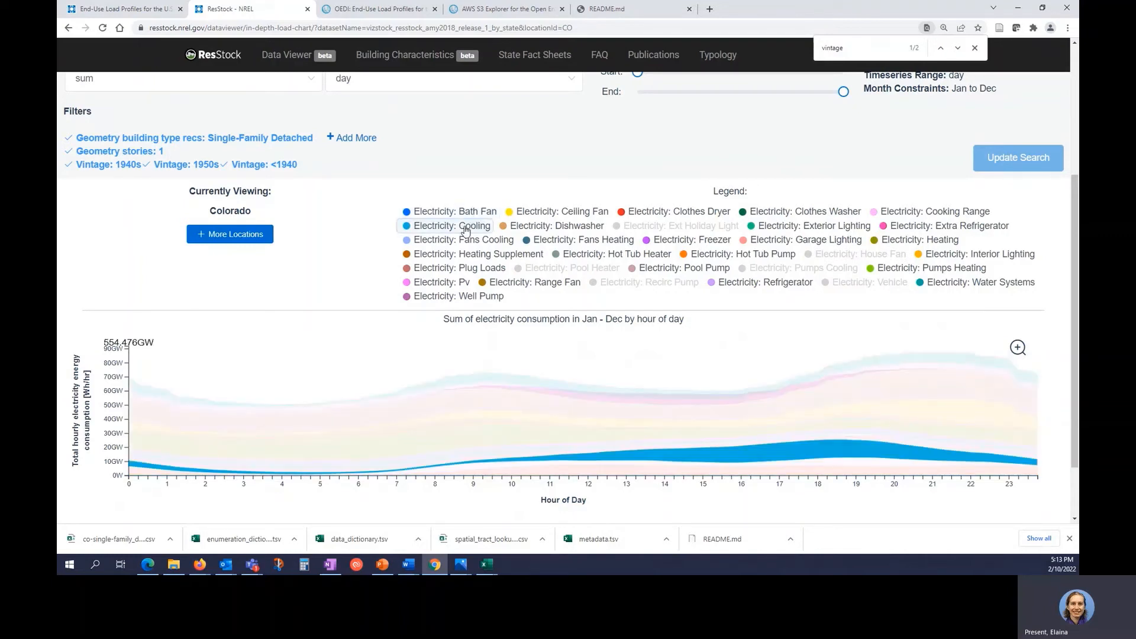
pyautogui.click(456, 212)
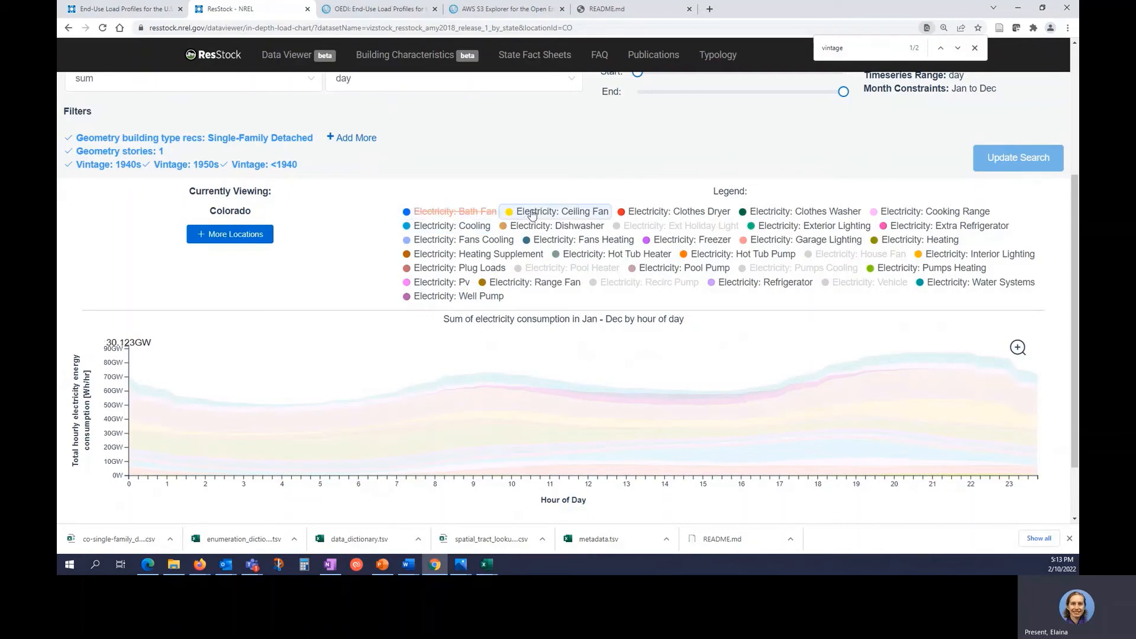
pyautogui.click(558, 212)
pyautogui.click(683, 212)
pyautogui.click(804, 212)
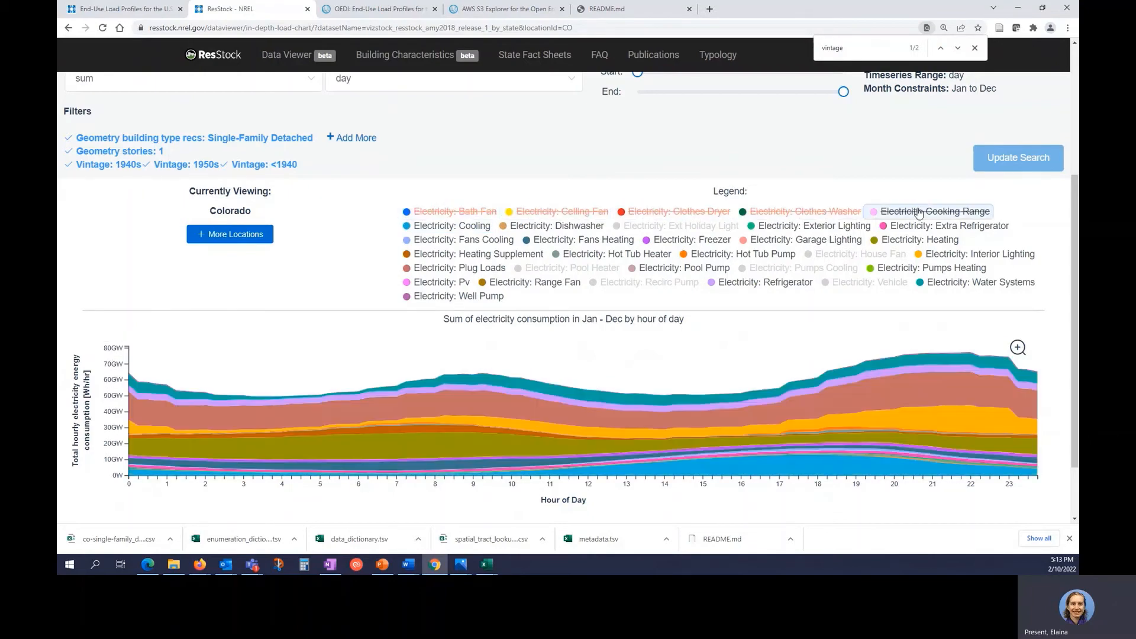
pyautogui.click(934, 212)
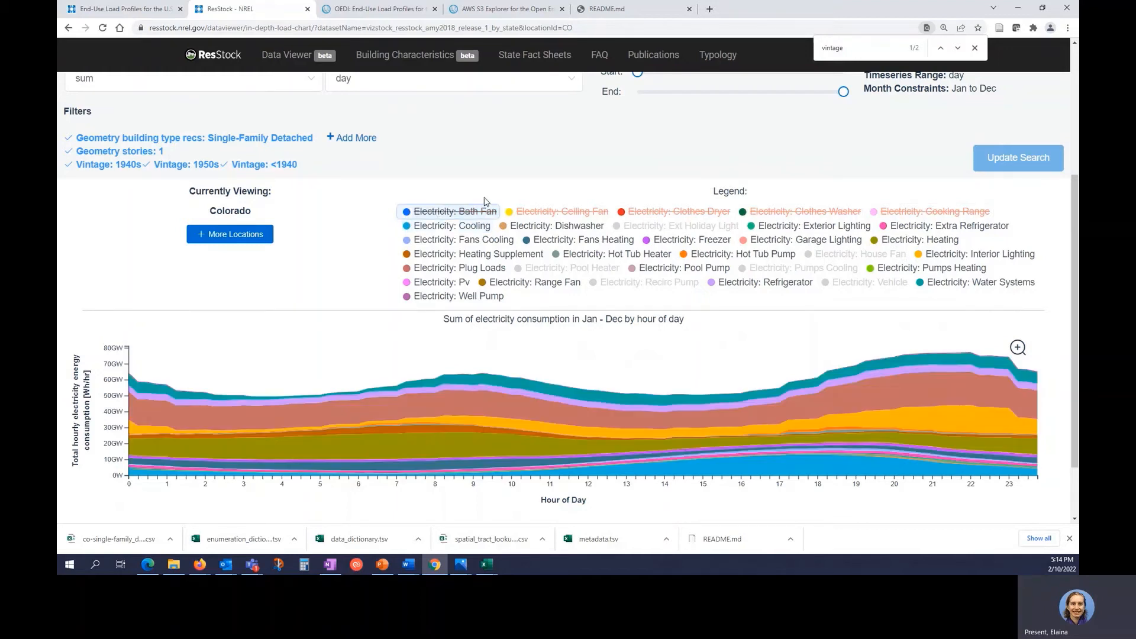
# Set the month constraints to Jul through Aug and rerun the search.
pyautogui.scroll(3, 634, 235)
pyautogui.moveTo(634, 235); pyautogui.dragTo(756, 233)
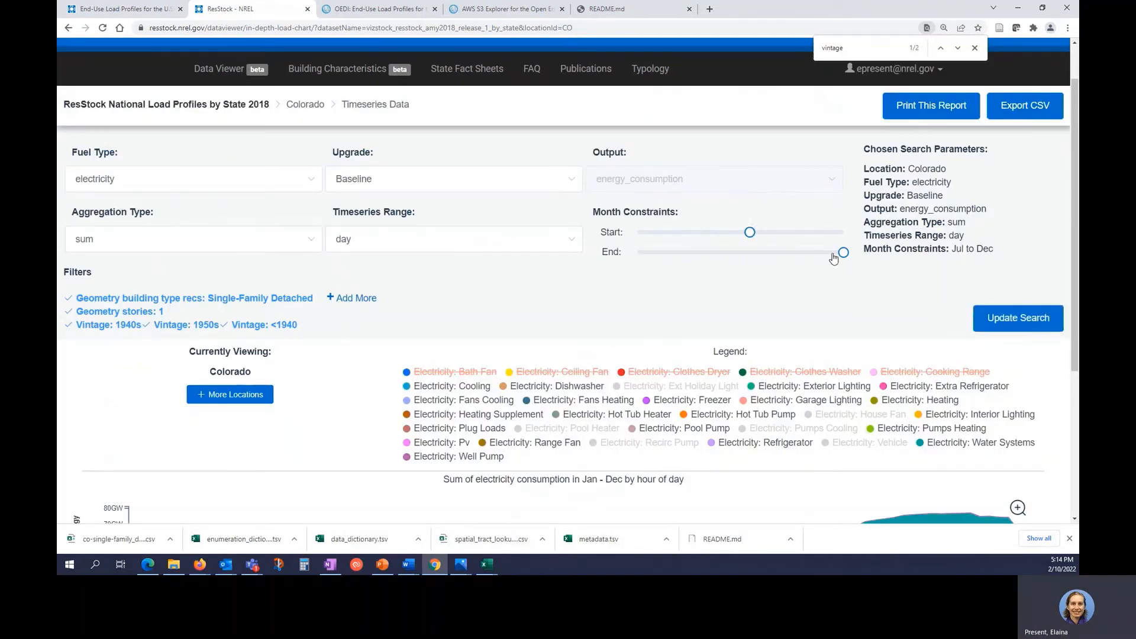
pyautogui.moveTo(841, 252); pyautogui.dragTo(773, 251)
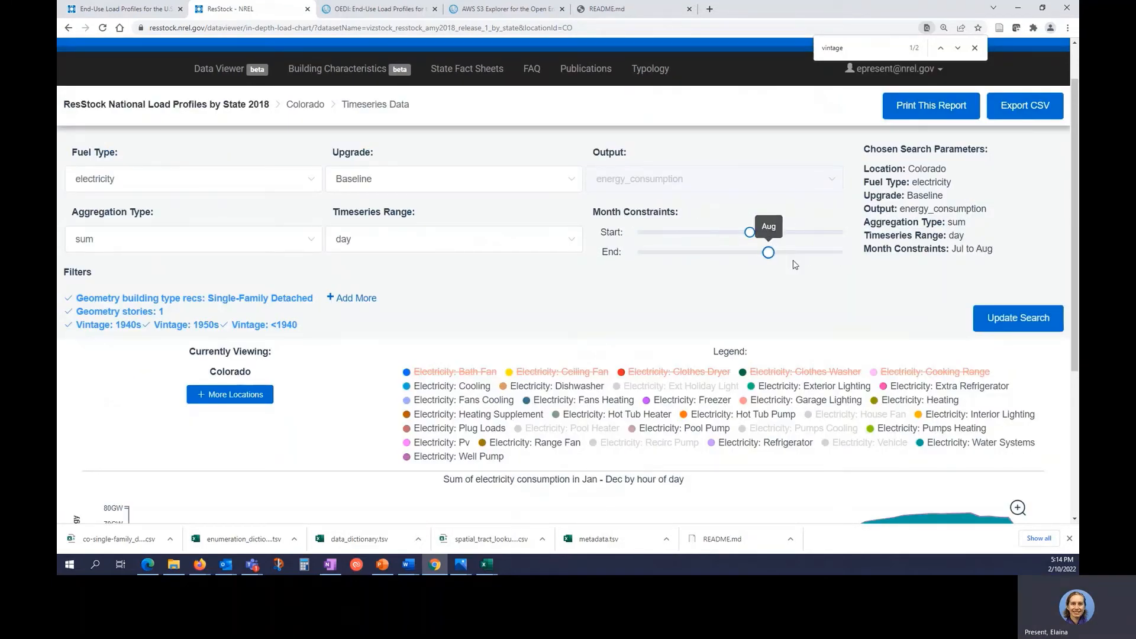
pyautogui.click(1008, 319)
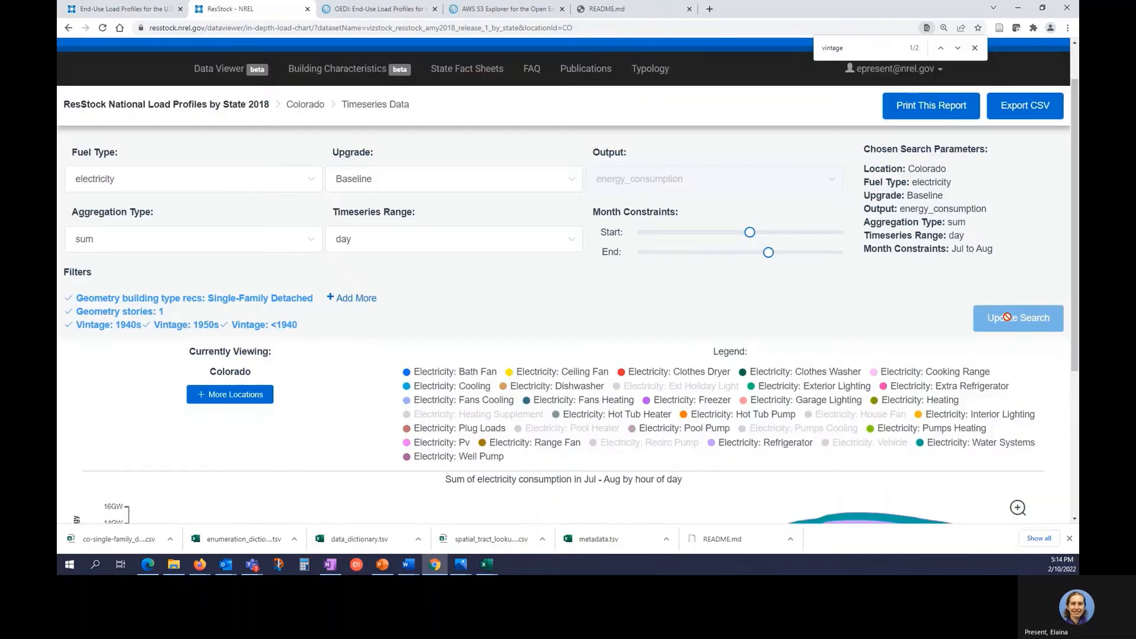
pyautogui.scroll(-3, 1015, 319)
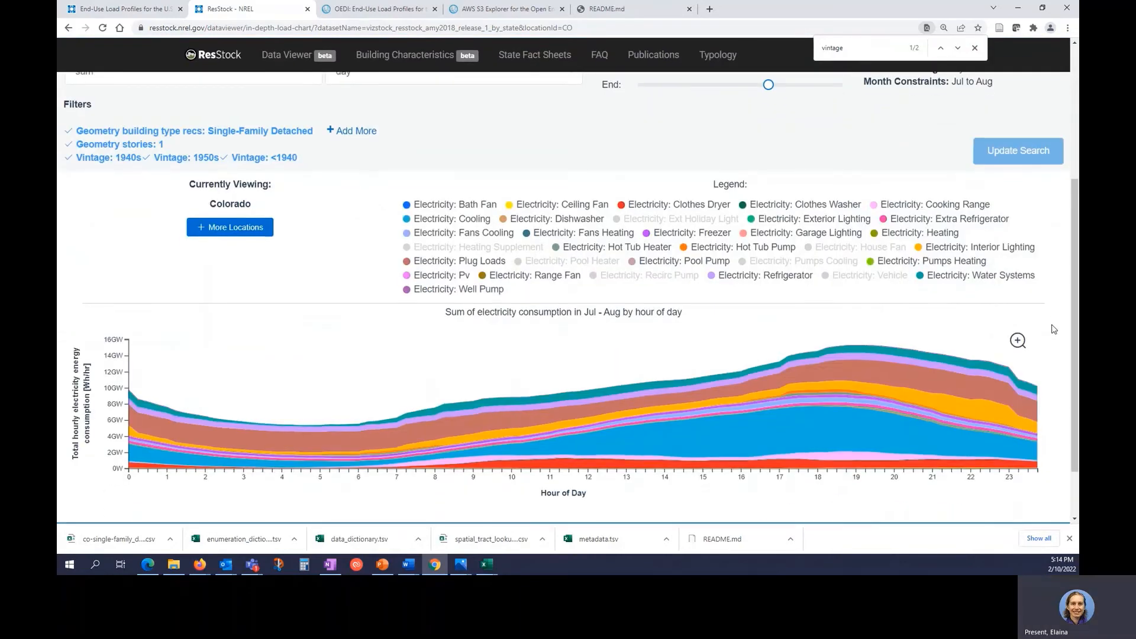
pyautogui.scroll(-1, 1055, 329)
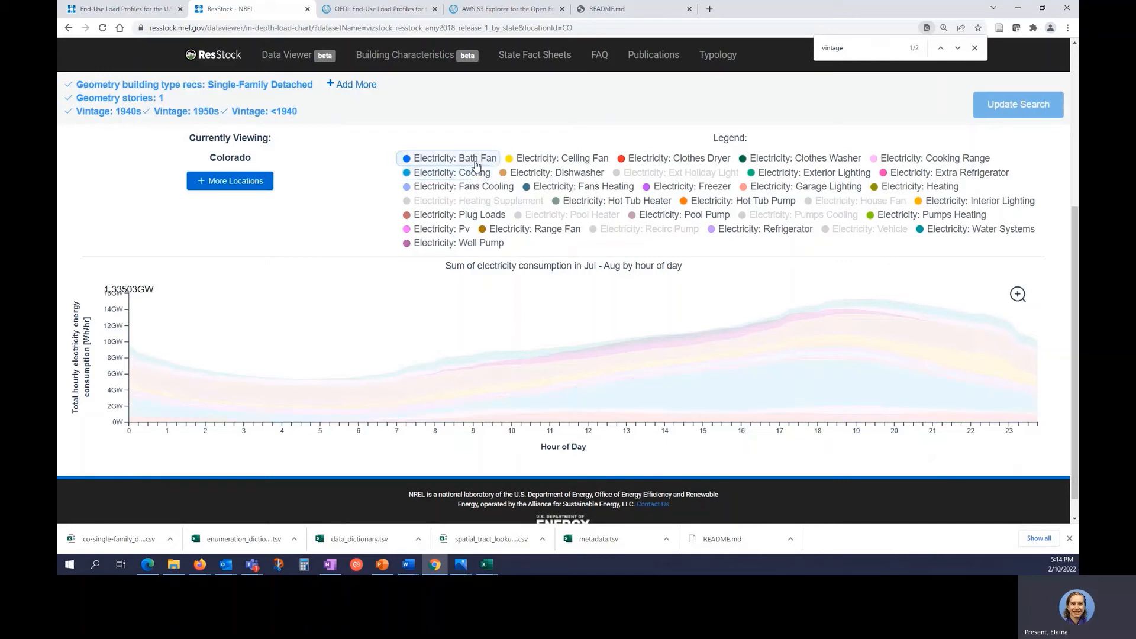
pyautogui.click(474, 163)
pyautogui.click(559, 162)
pyautogui.click(672, 160)
pyautogui.click(831, 159)
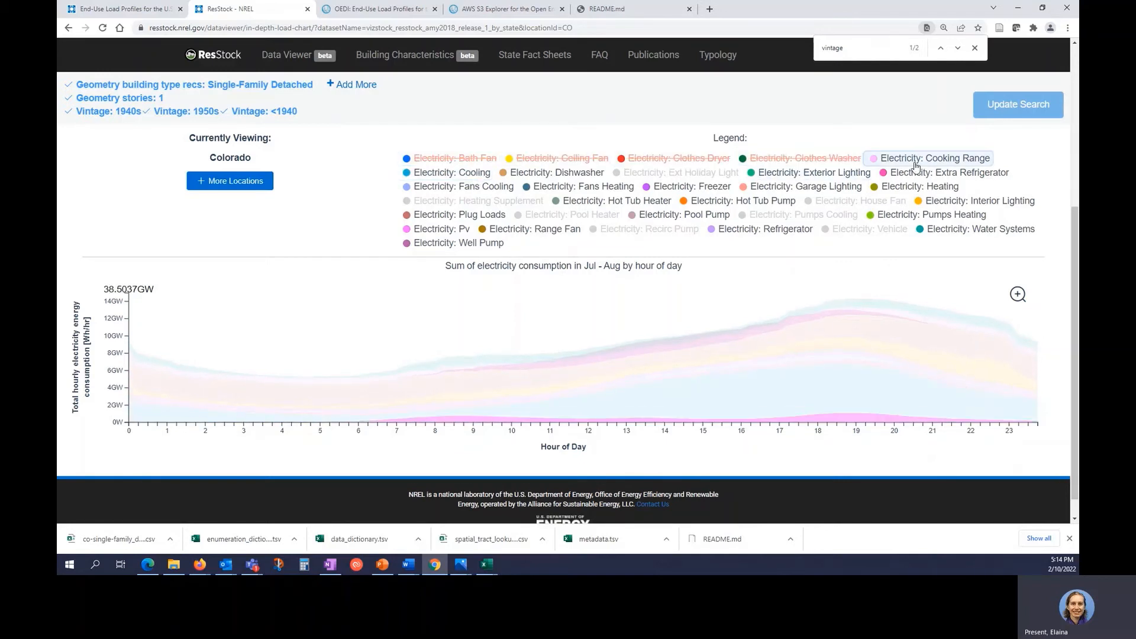
pyautogui.click(900, 159)
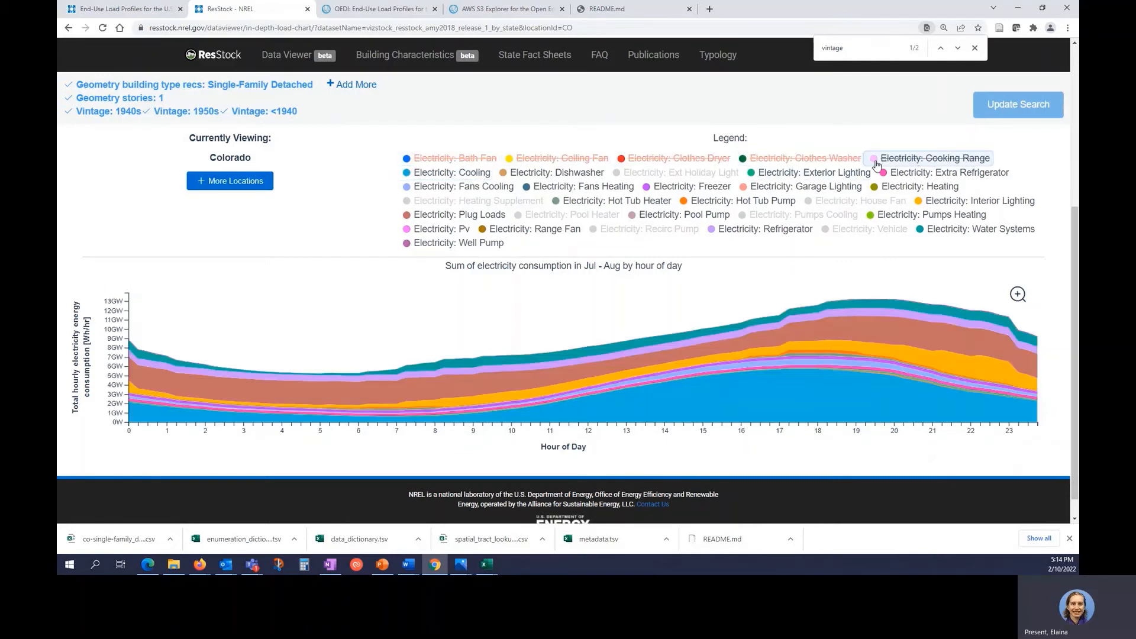
pyautogui.click(438, 158)
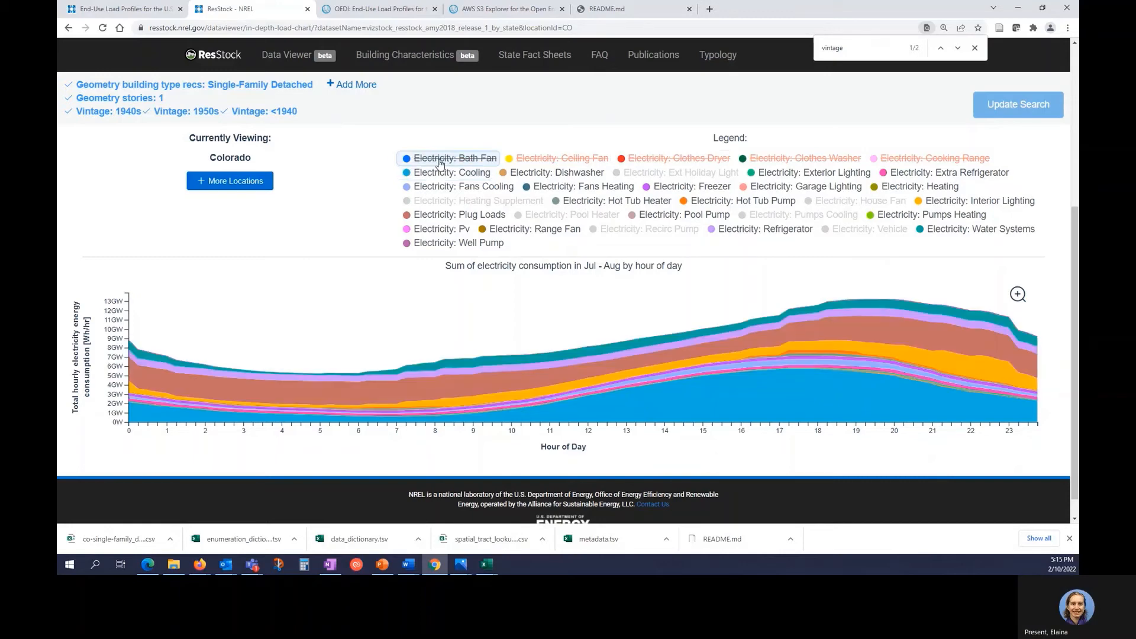
pyautogui.click(548, 158)
pyautogui.click(717, 158)
pyautogui.click(805, 158)
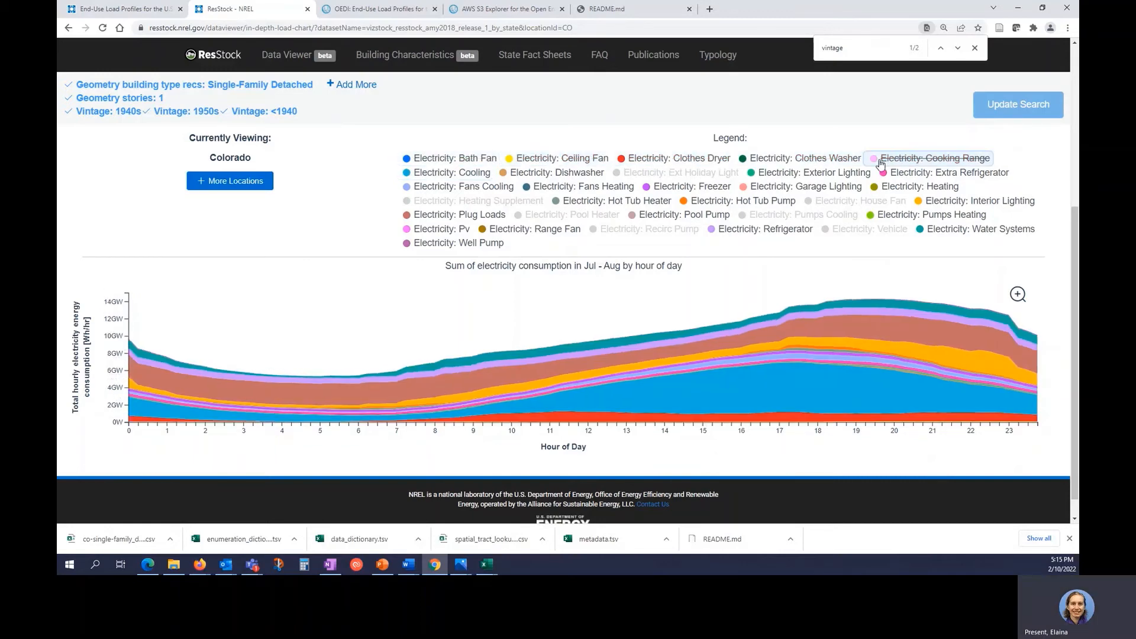
pyautogui.click(875, 158)
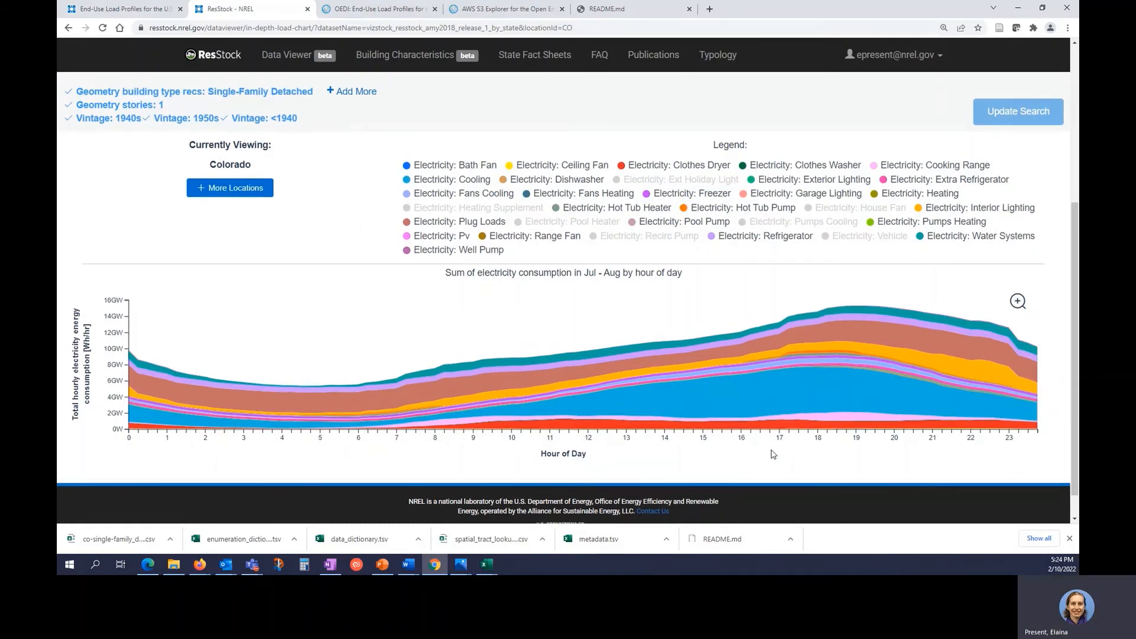
# Widen the months to Jan–Dec, rerun the search, and export CSV at 15-minute resolution.
pyautogui.scroll(5, 769, 444)
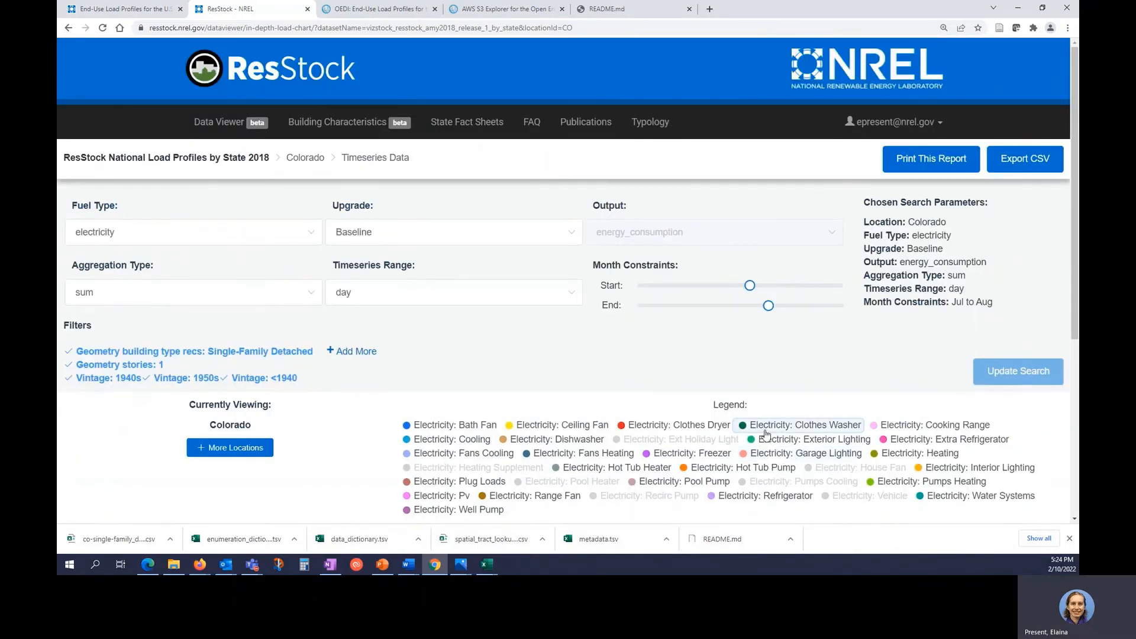
pyautogui.moveTo(748, 285)
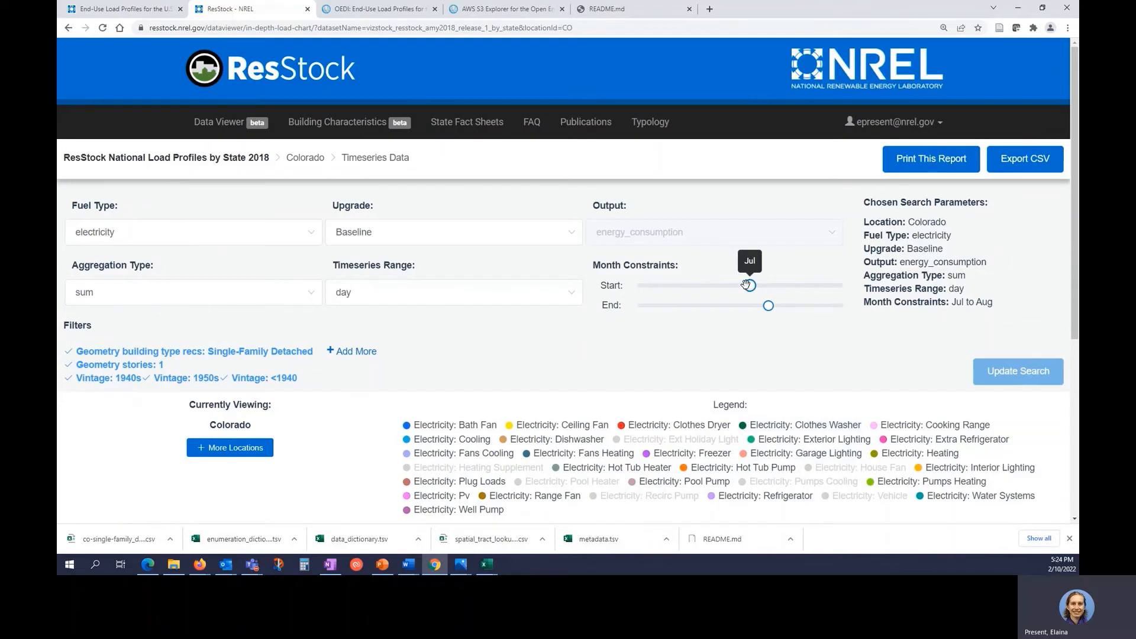
pyautogui.moveTo(748, 285); pyautogui.dragTo(637, 285)
pyautogui.moveTo(769, 307)
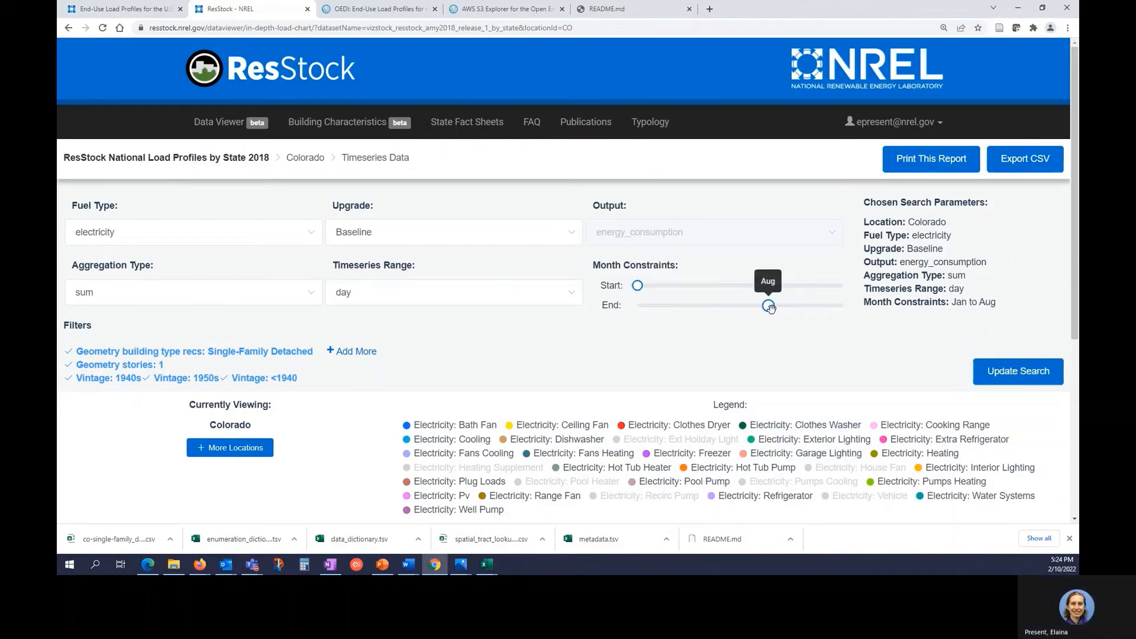
pyautogui.moveTo(769, 307); pyautogui.dragTo(844, 305)
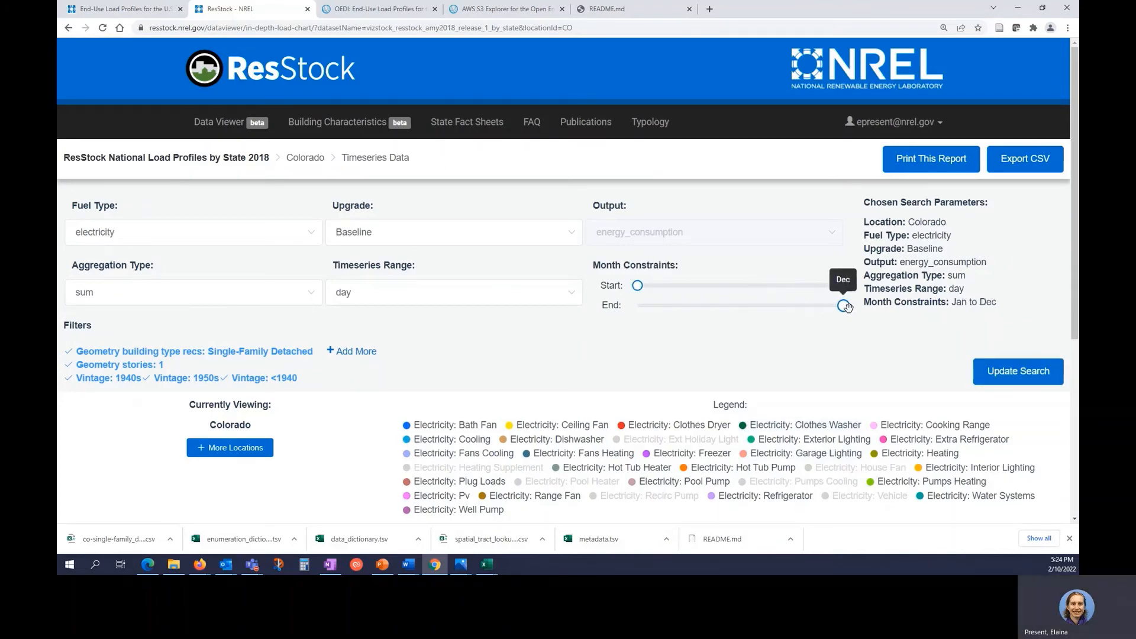
pyautogui.click(1027, 376)
pyautogui.click(1023, 166)
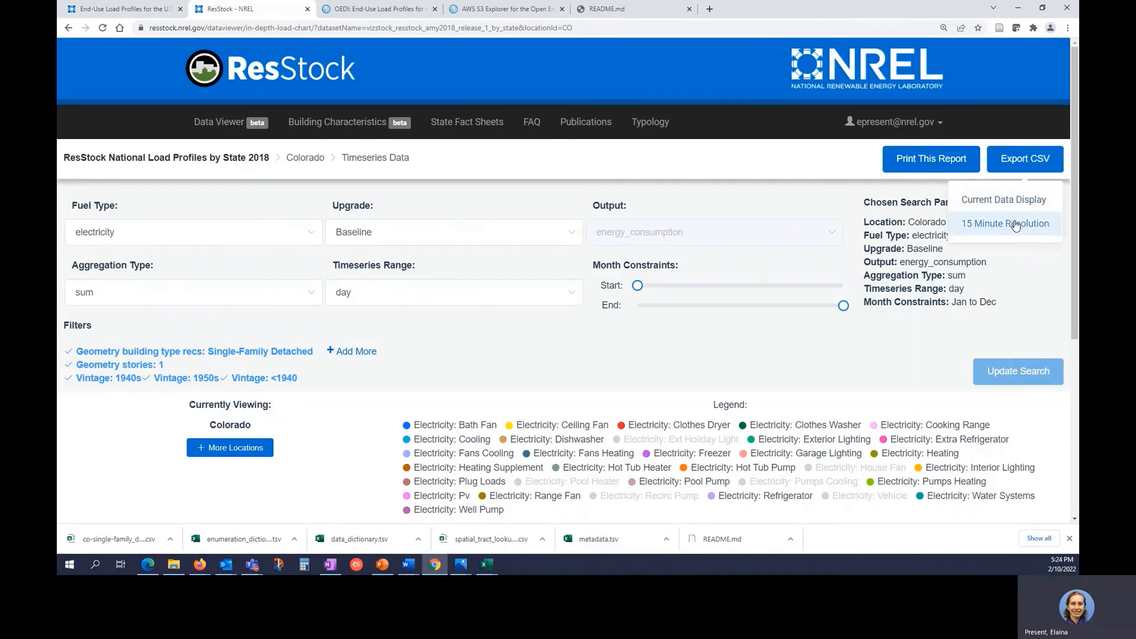
pyautogui.click(1015, 224)
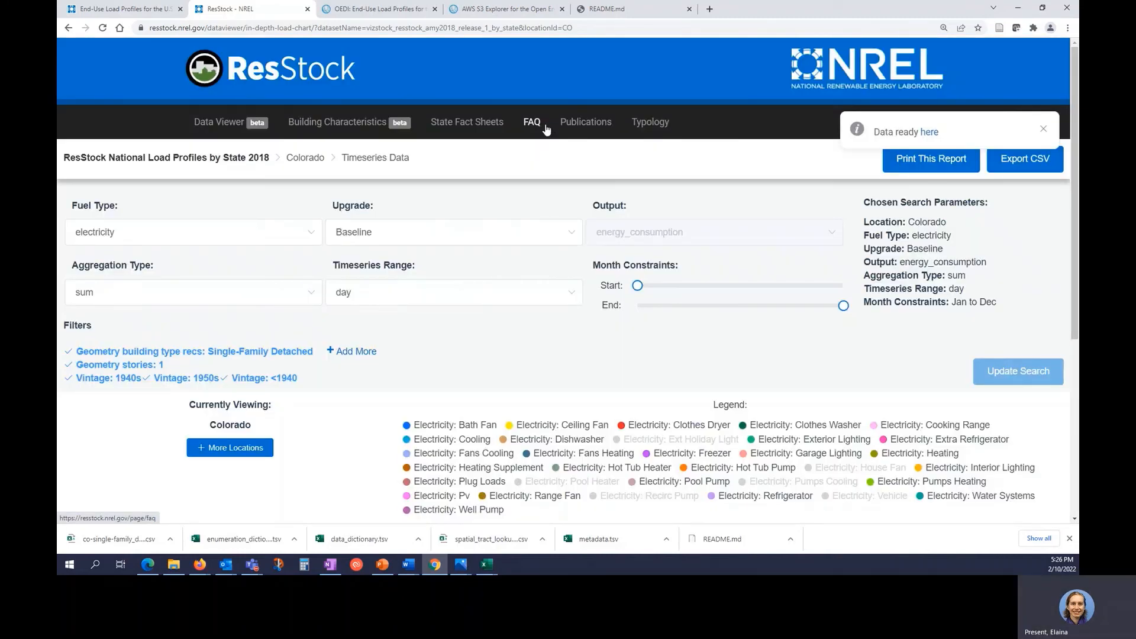
# Download the export and save it as CO_SFD_older_onestory_15min_EULP_data.csv in EULP Demo.
pyautogui.click(929, 132)
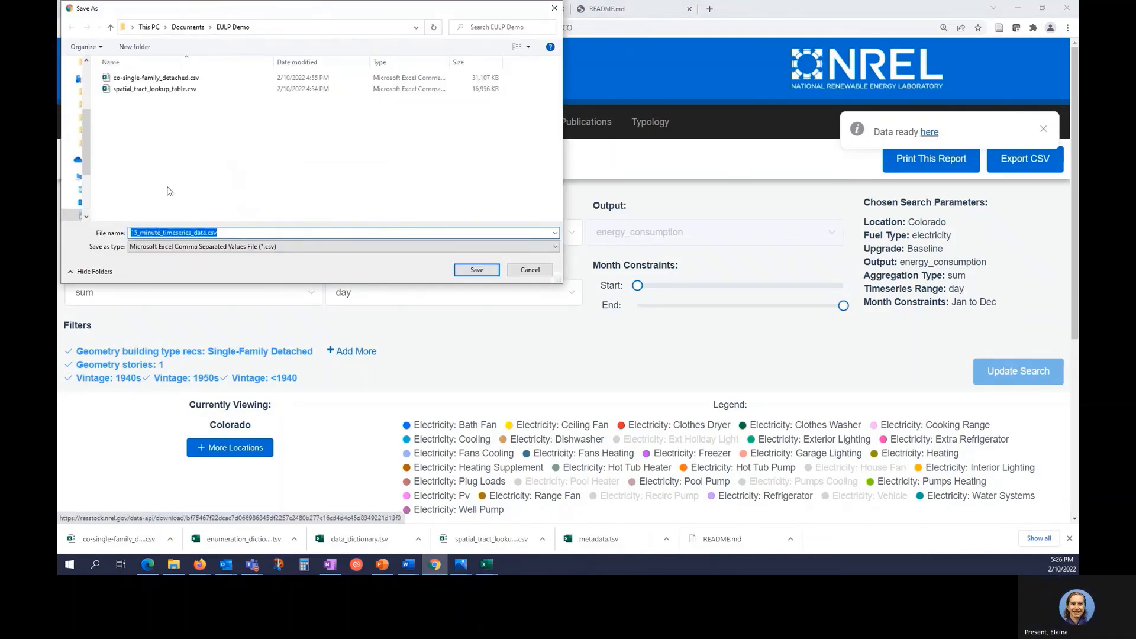
pyautogui.click(214, 233)
pyautogui.moveTo(206, 233); pyautogui.dragTo(127, 232)
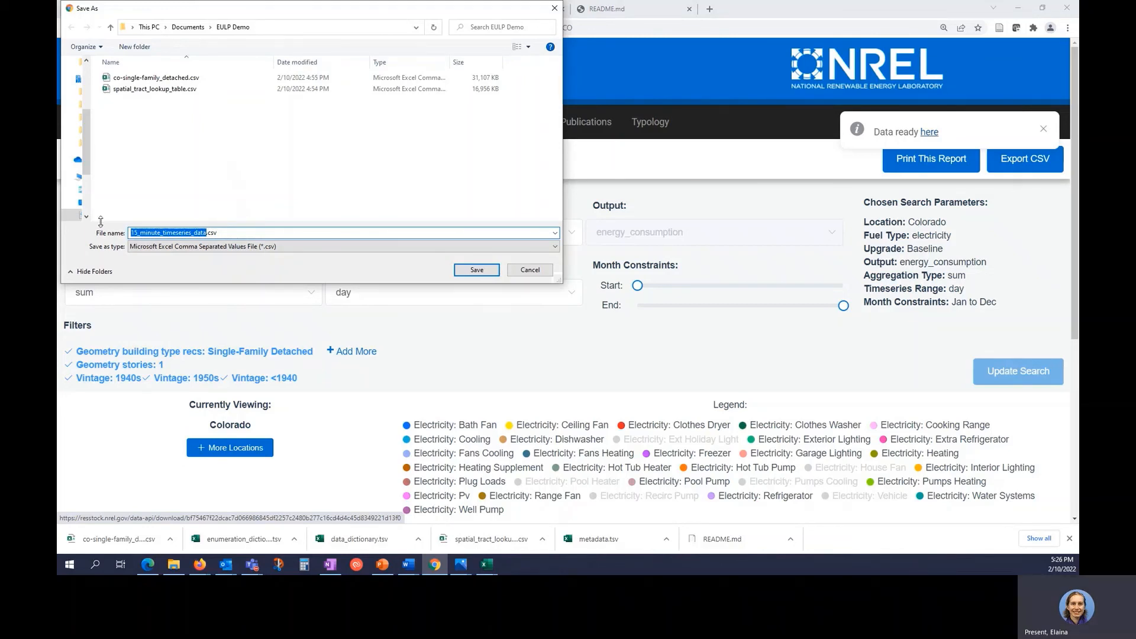
pyautogui.write('CO_SF')
pyautogui.write('D_older')
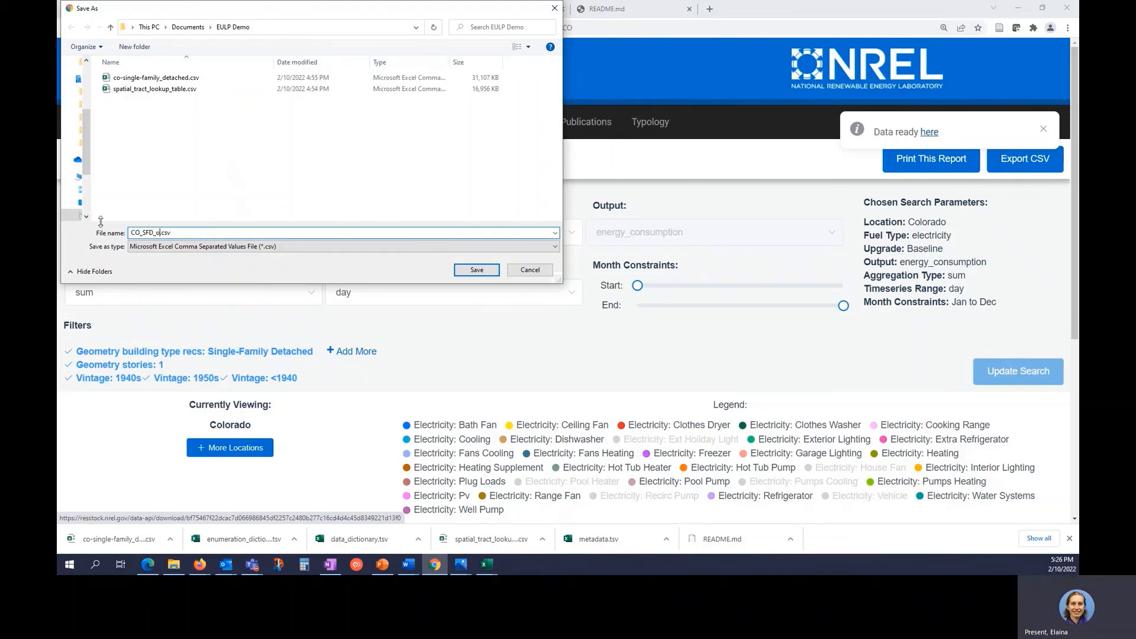
pyautogui.write('_onestory_15min_EULP_data')
pyautogui.press('Return')
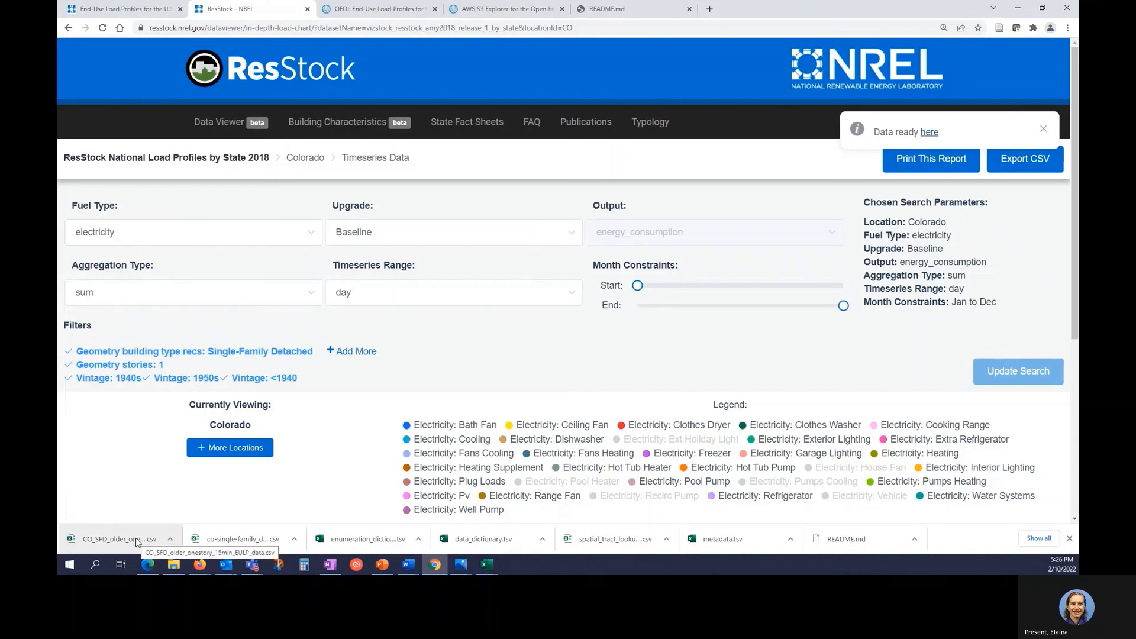
pyautogui.click(136, 542)
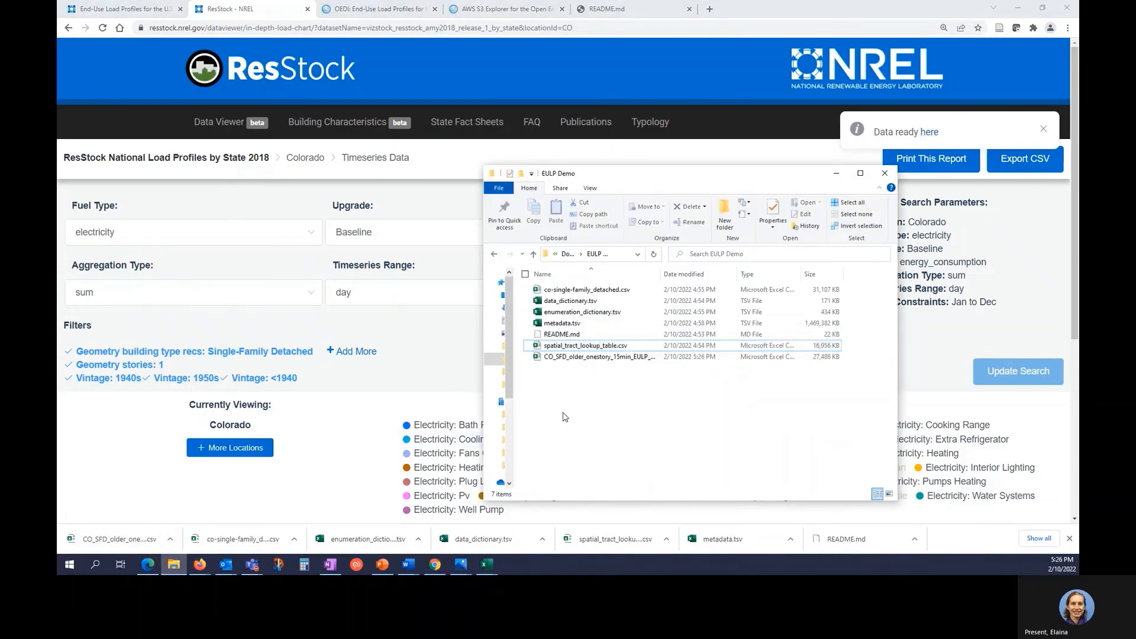
# Open the CO_SFD_older_onestory_15min_EULP_data.csv file from the EULP Demo folder in Excel.
pyautogui.doubleClick(578, 357)
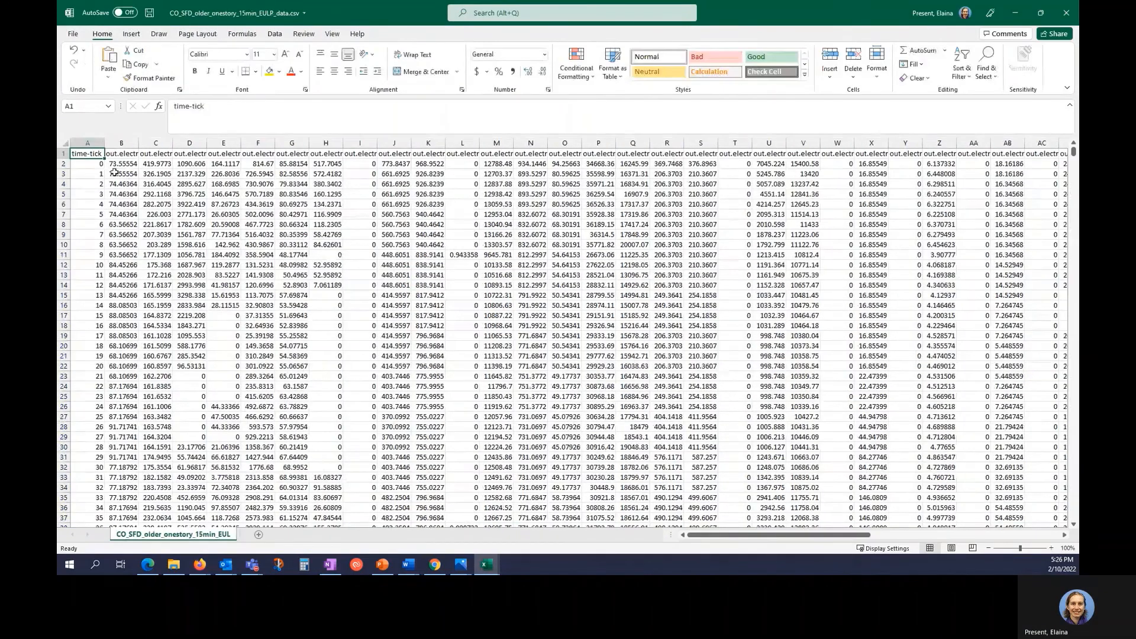
# Wrap text on header row 1 so the long column names, like cooling energy, are readable.
pyautogui.click(65, 152)
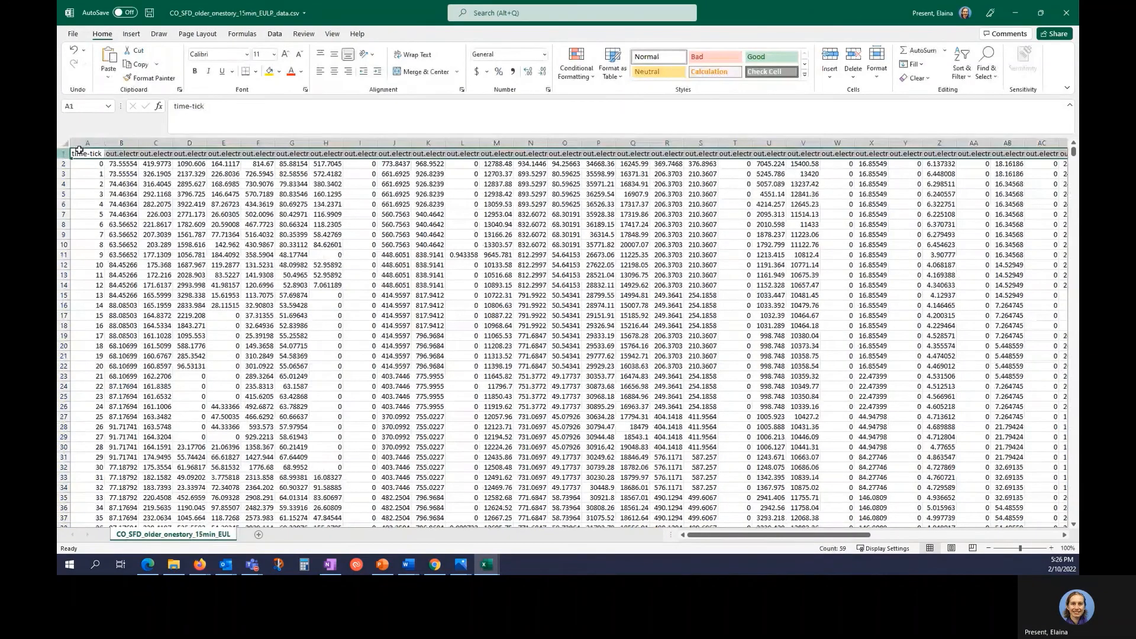
pyautogui.click(412, 55)
pyautogui.click(303, 178)
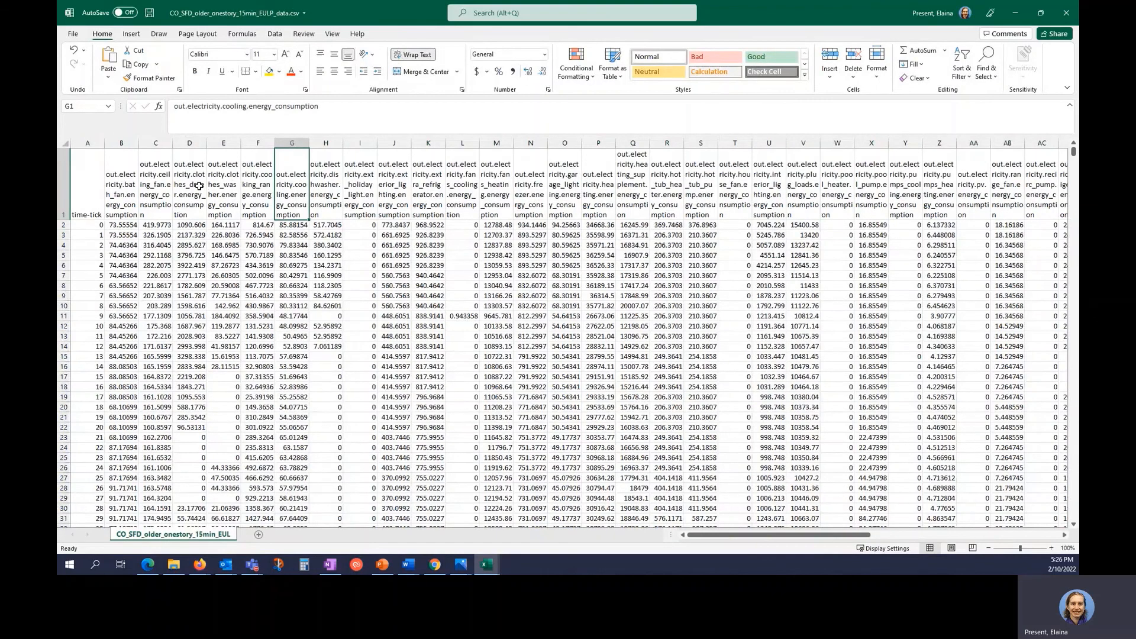
pyautogui.click(66, 182)
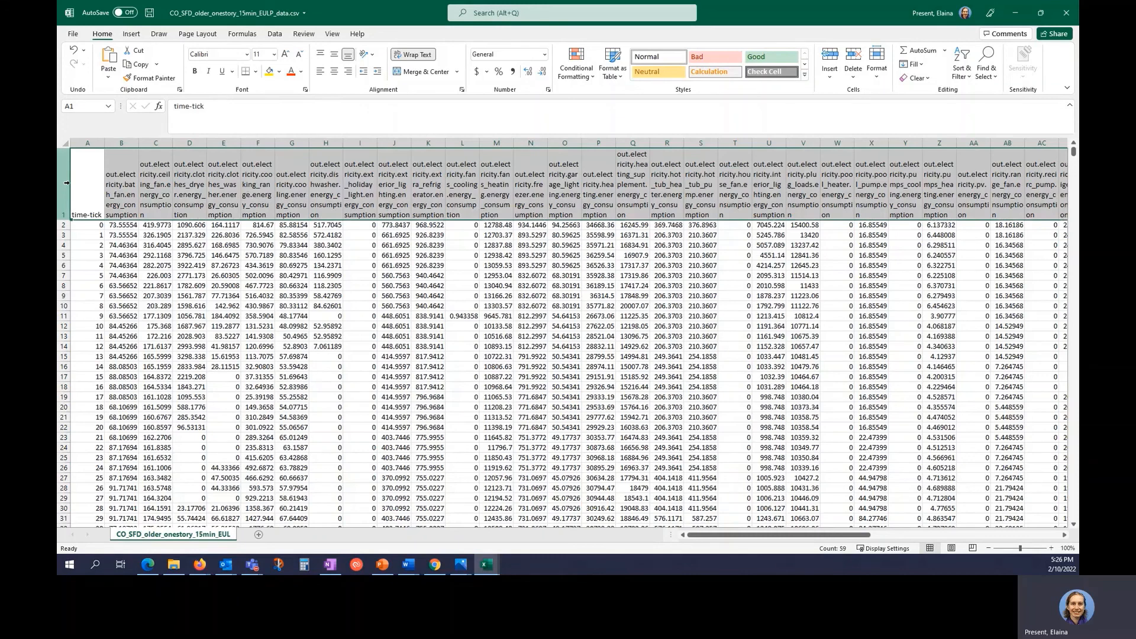
# Search the sheet for 'total' to find the electricity, natural gas and propane total columns.
pyautogui.hotkey('ctrl', 'f')
pyautogui.write('totla')
pyautogui.press('BackSpace')
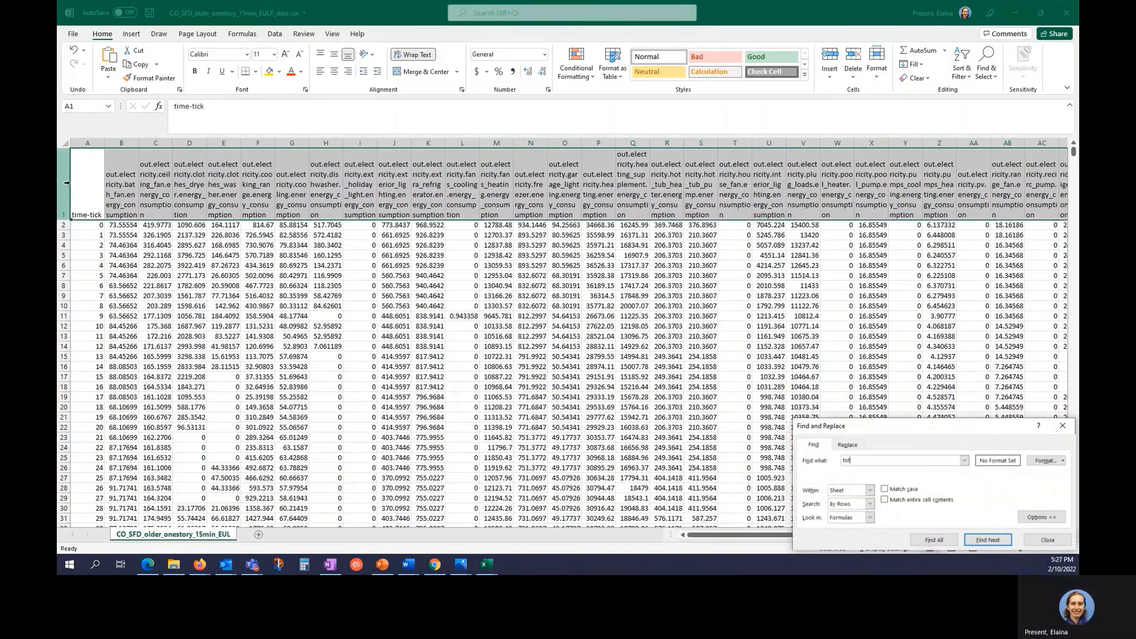
pyautogui.write('al')
pyautogui.press('Return')
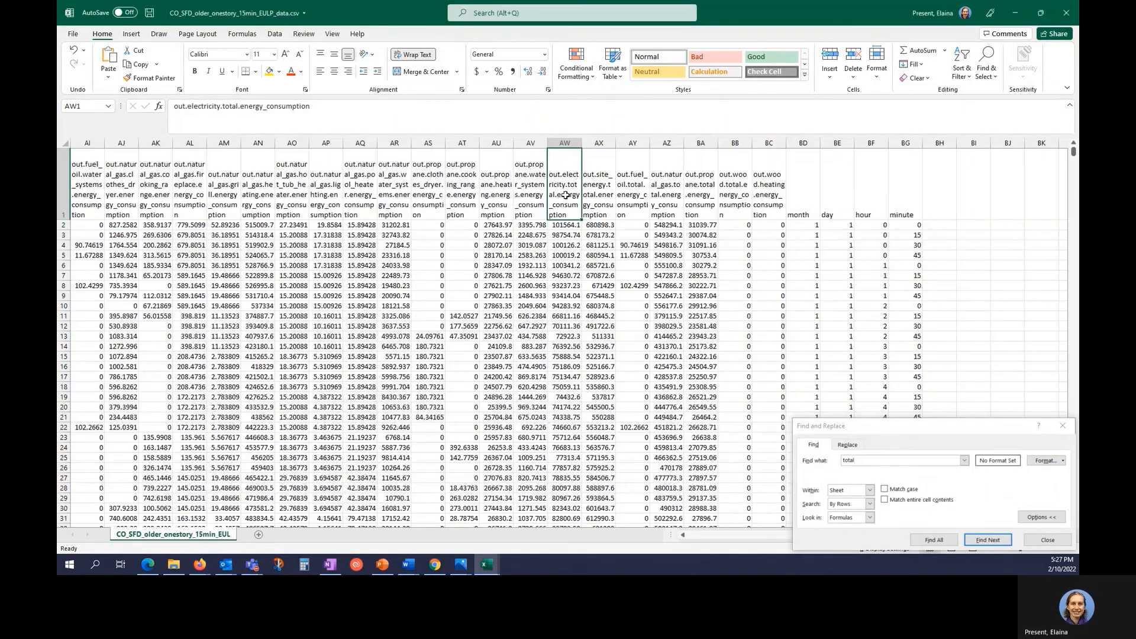
pyautogui.click(980, 540)
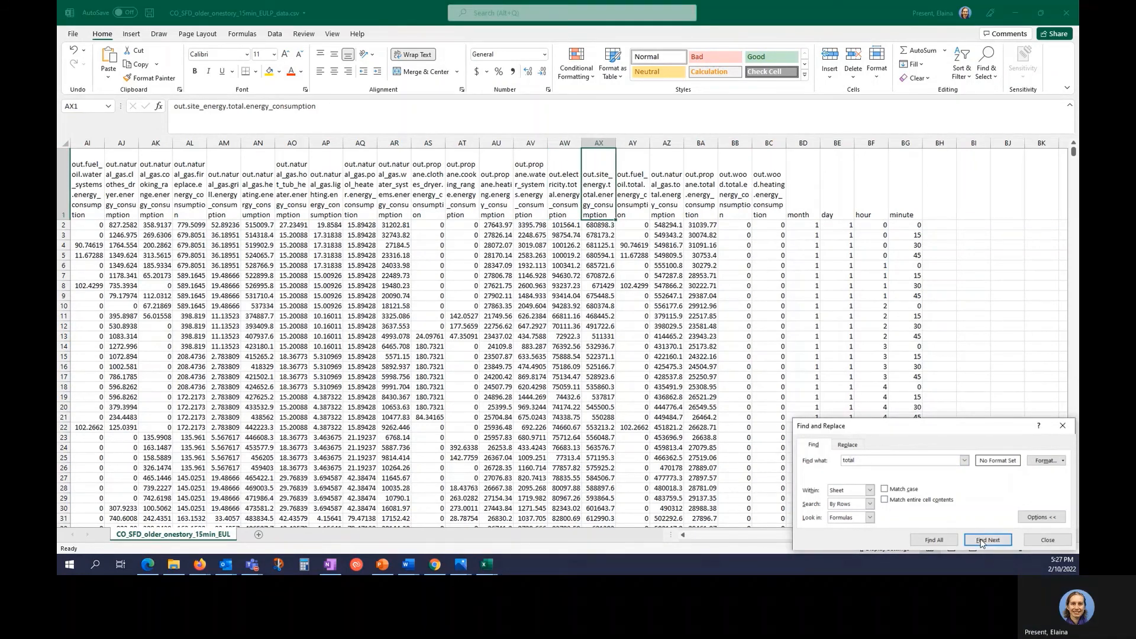
pyautogui.click(980, 540)
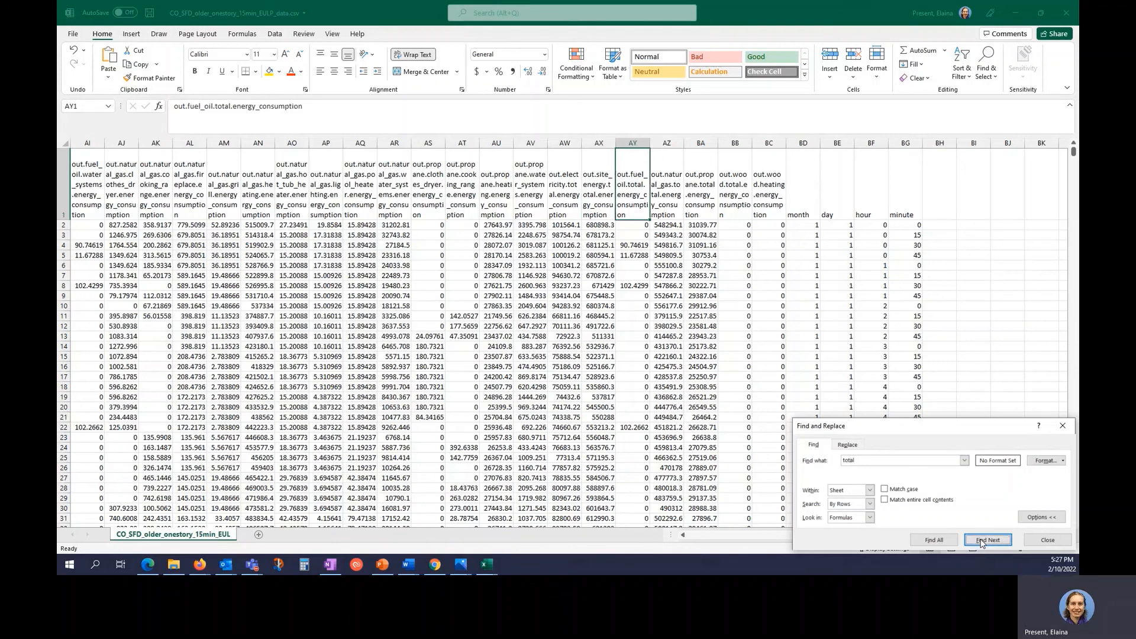
pyautogui.click(980, 540)
pyautogui.click(980, 541)
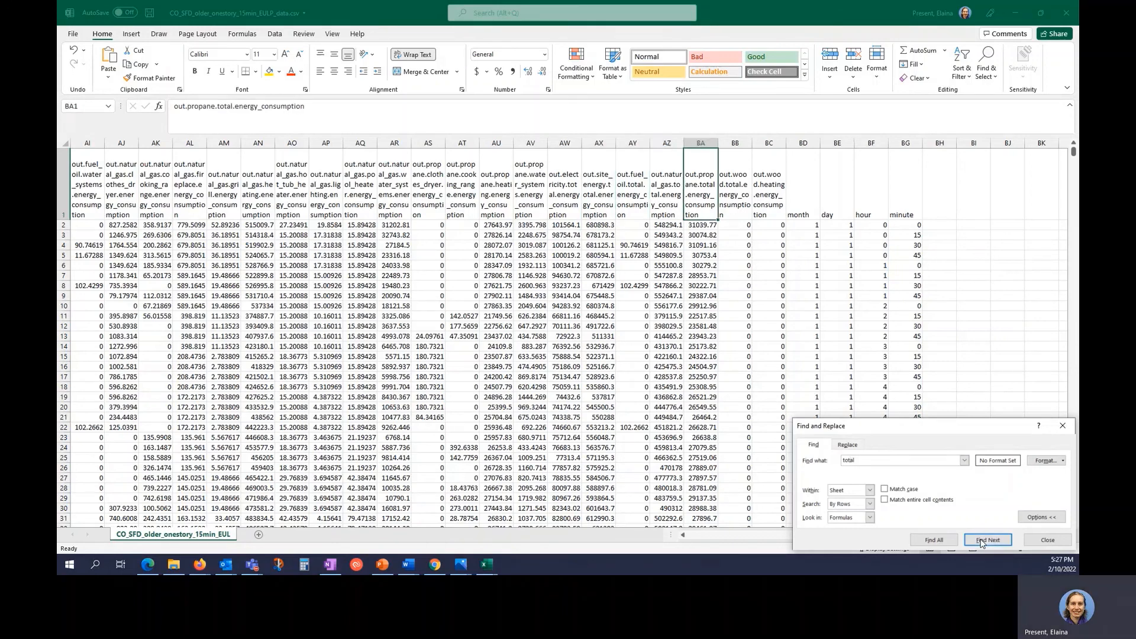
pyautogui.click(1045, 540)
# Check the AW2 electricity total and the minute and hour columns, then return to the End-Use Load Profiles page.
pyautogui.click(557, 227)
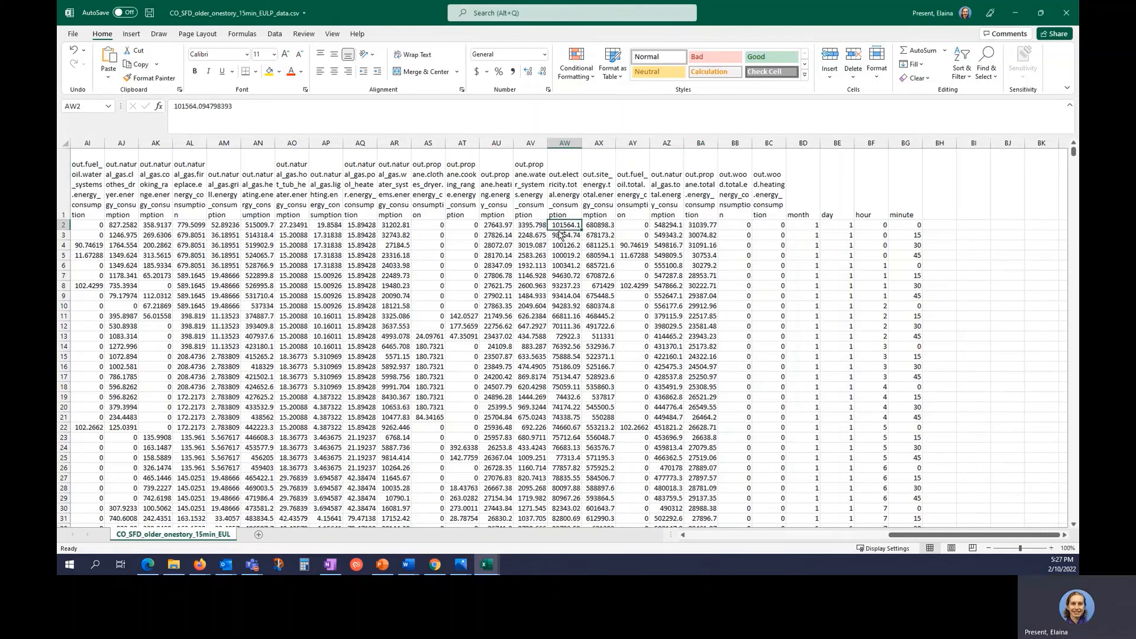
pyautogui.hotkey('ctrl', 'Home')
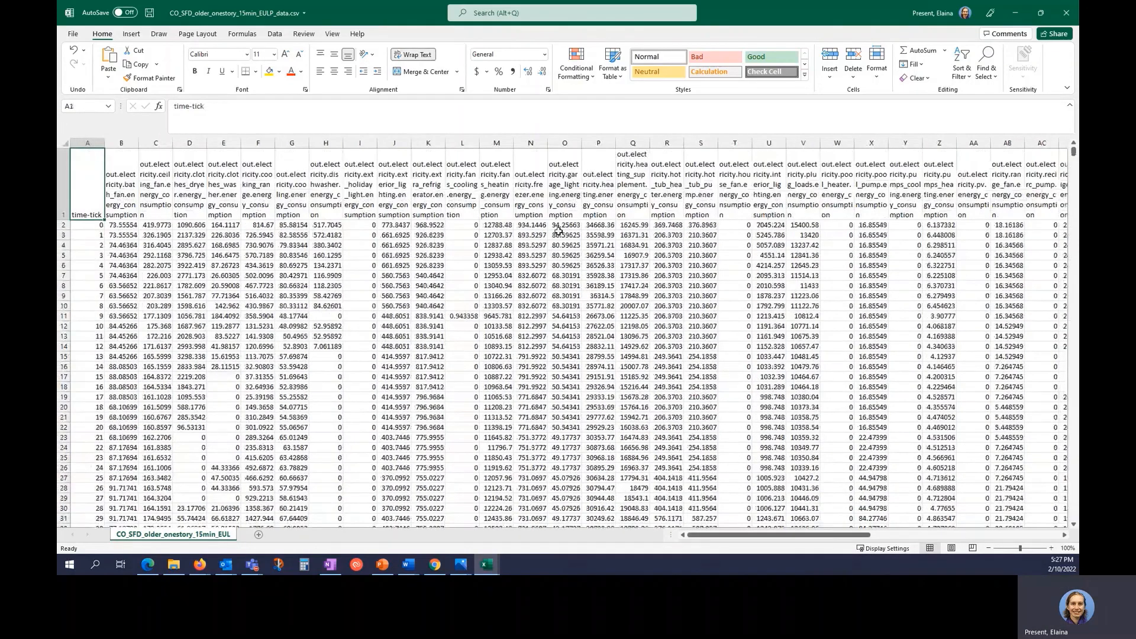
pyautogui.hotkey('ctrl', 'Right')
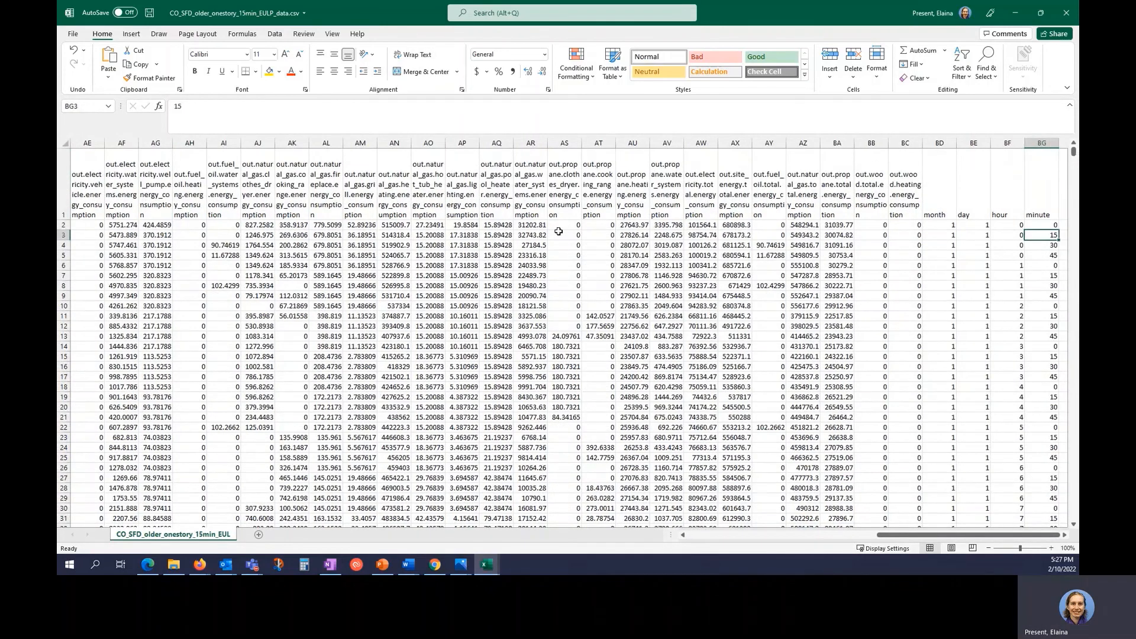
pyautogui.press('Down')
pyautogui.press('Left')
pyautogui.press('Left')
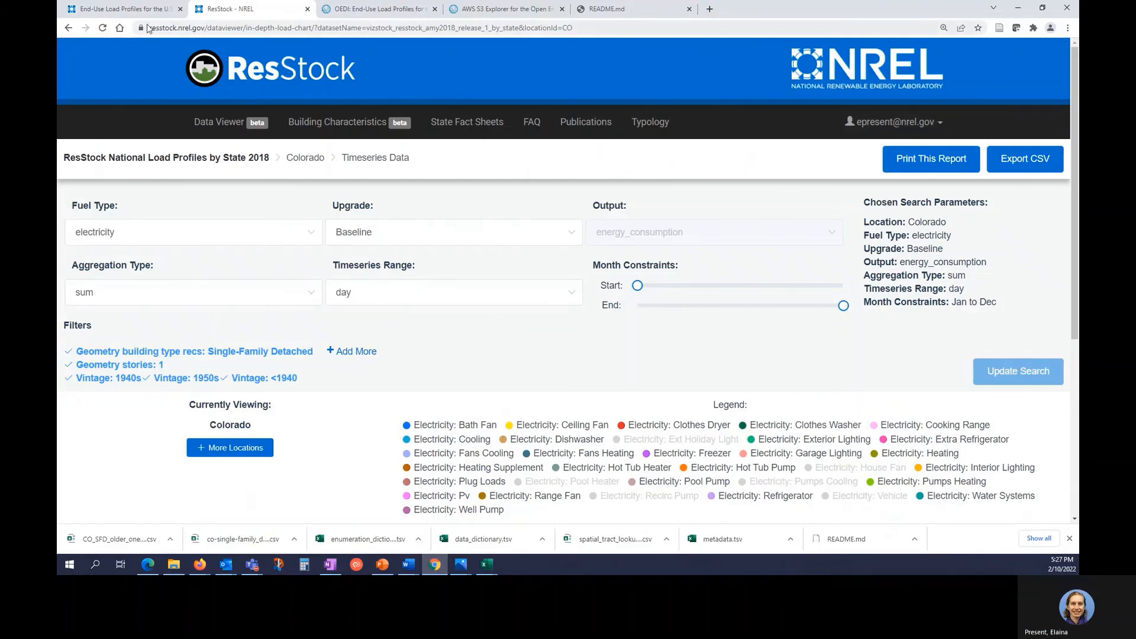
pyautogui.click(124, 9)
pyautogui.scroll(18, 174, 176)
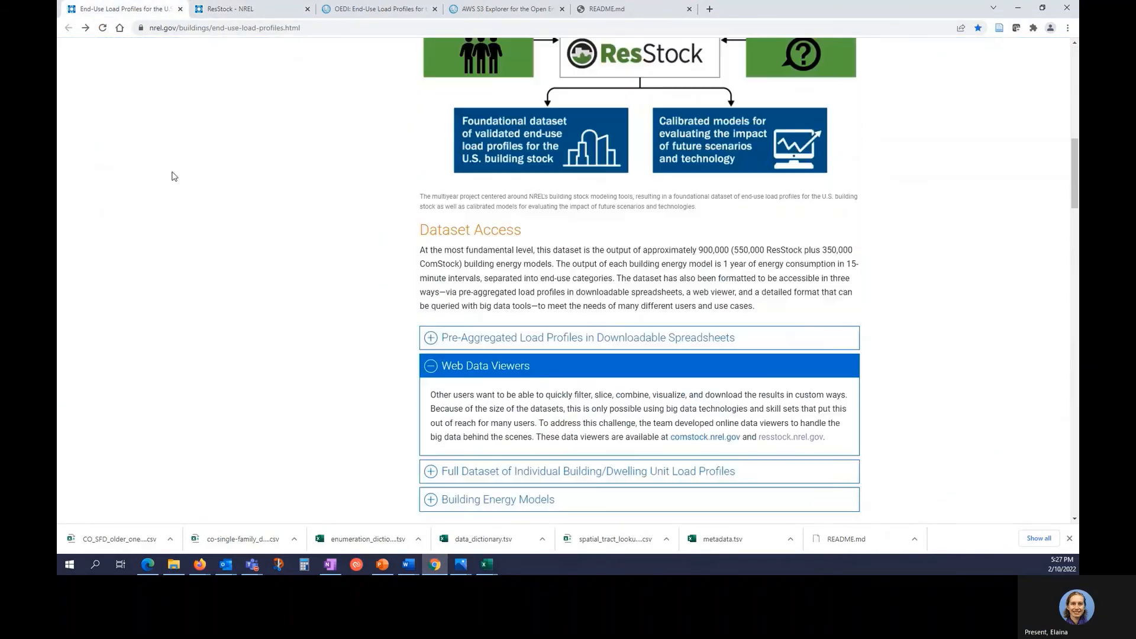